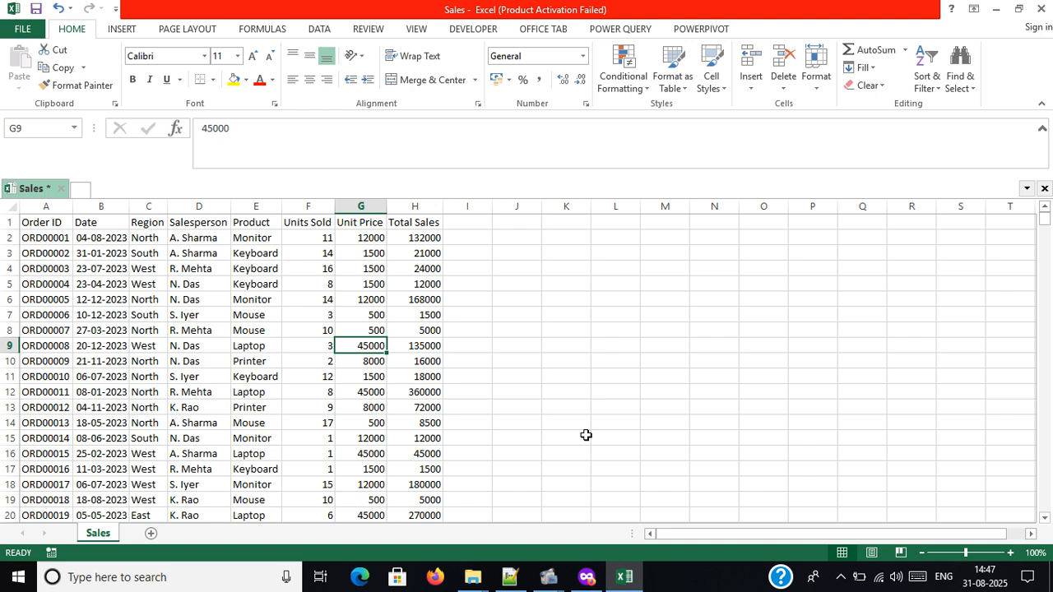
left_click(420, 407)
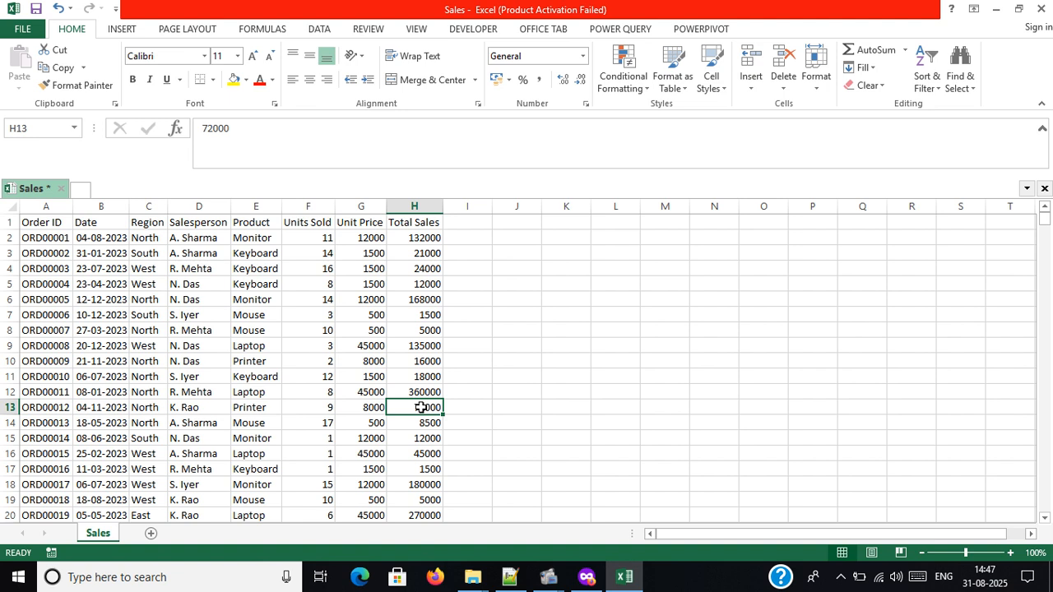
left_click(257, 378)
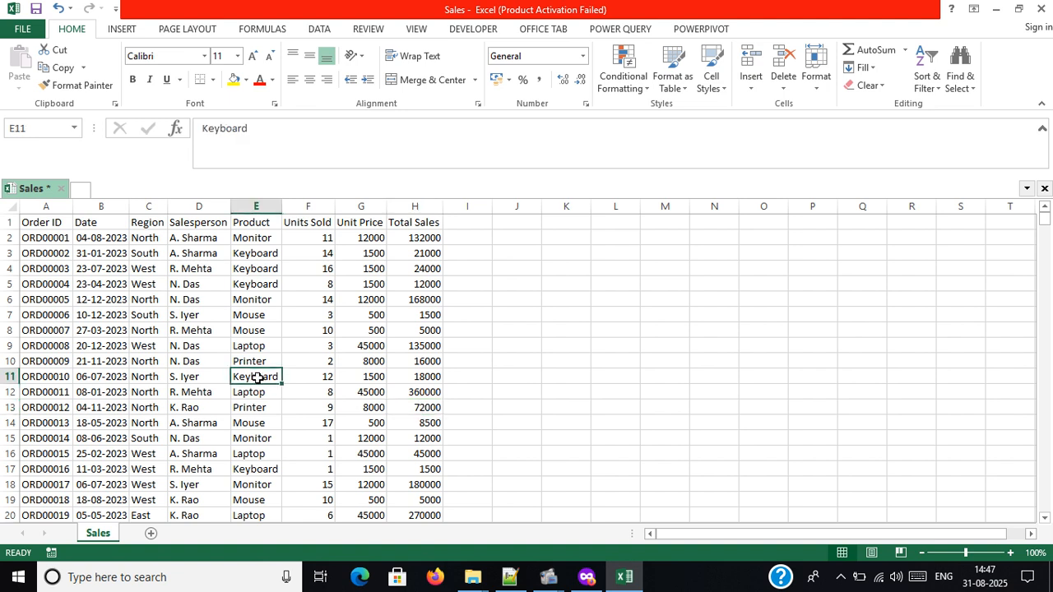
left_click(345, 372)
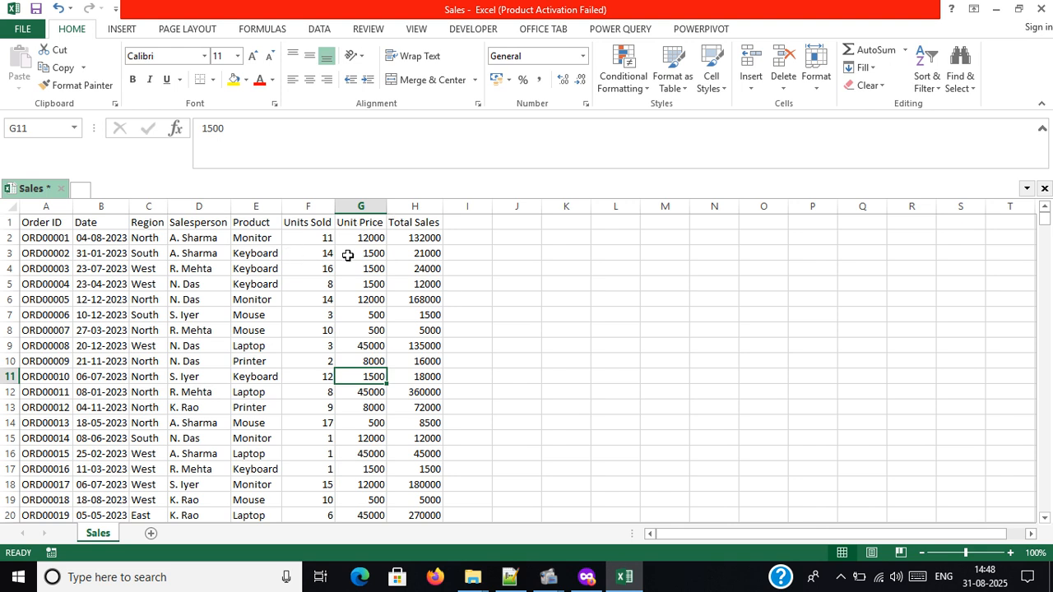
- Switch to Notepad++ to read the list of sales analysis questions, and return to the Sales workbook in Excel
left_click(511, 578)
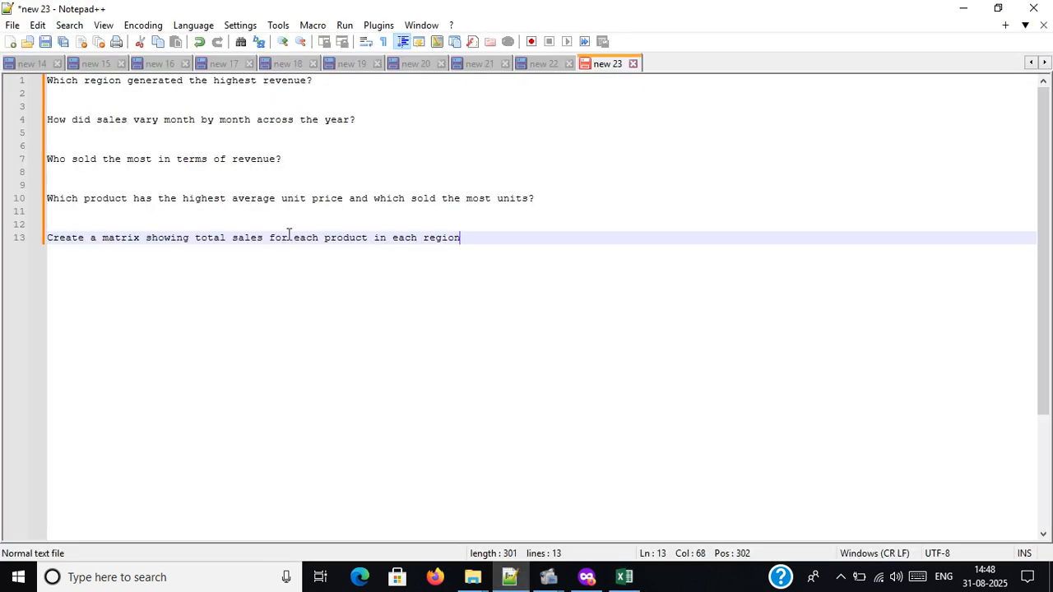
left_click_drag(147, 82, 330, 252)
left_click(349, 286)
key("alt+Tab")
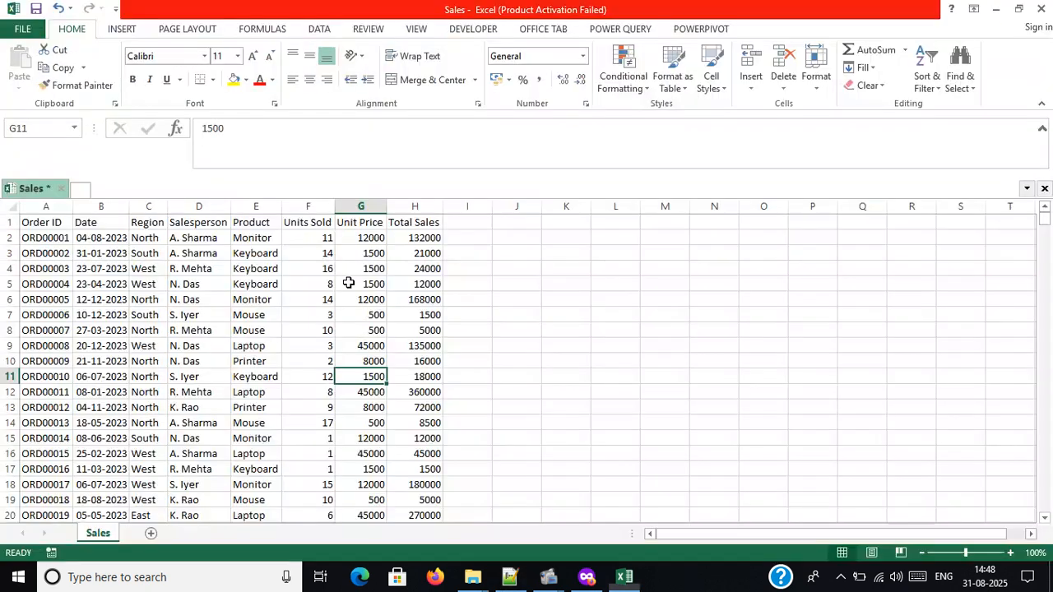
left_click(173, 255)
left_click(39, 219)
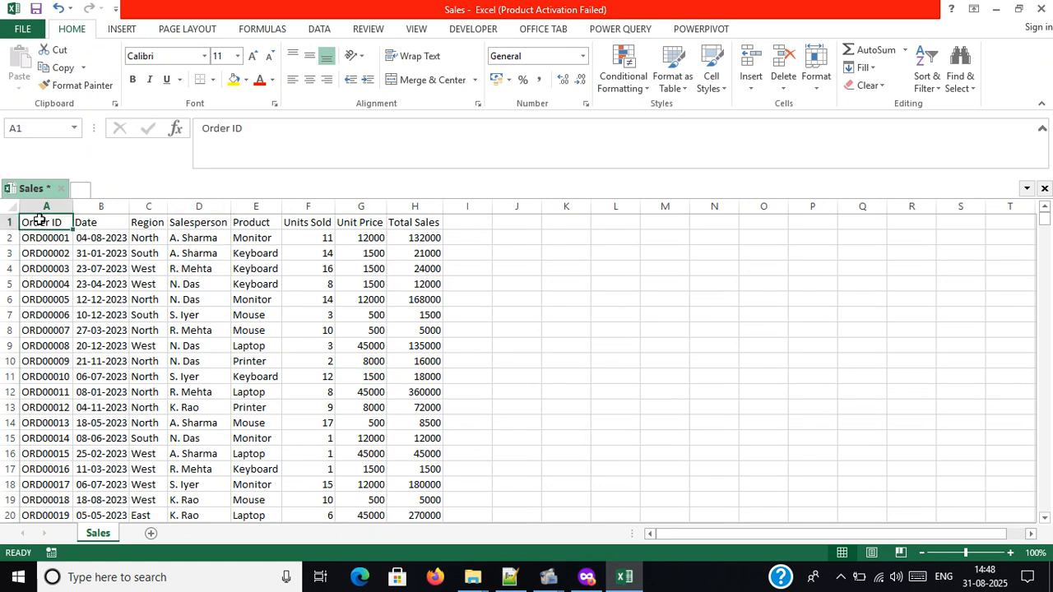
left_click(148, 265)
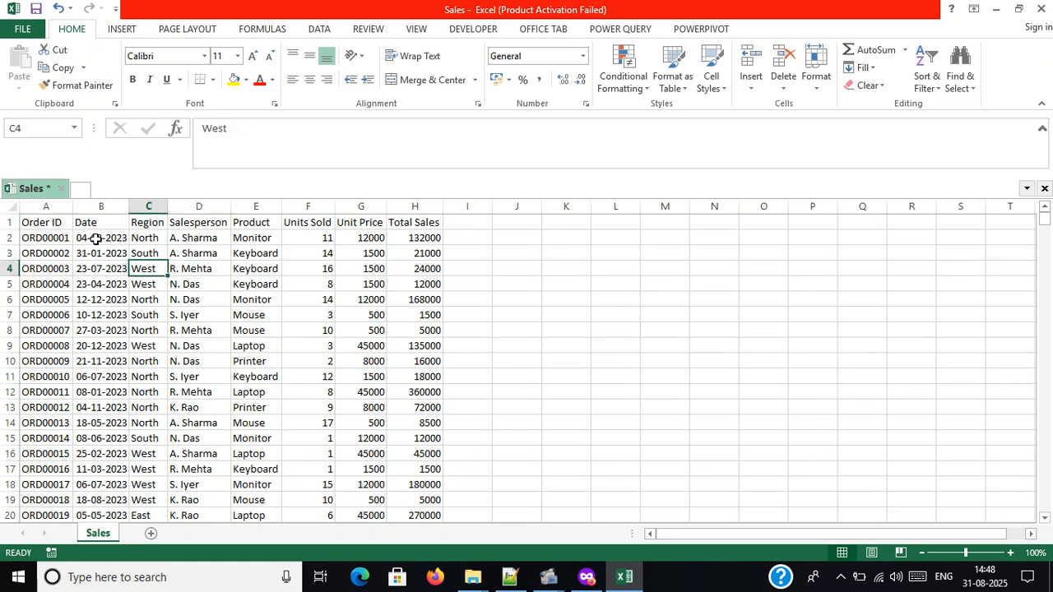
left_click_drag(59, 224, 427, 436)
left_click(372, 349)
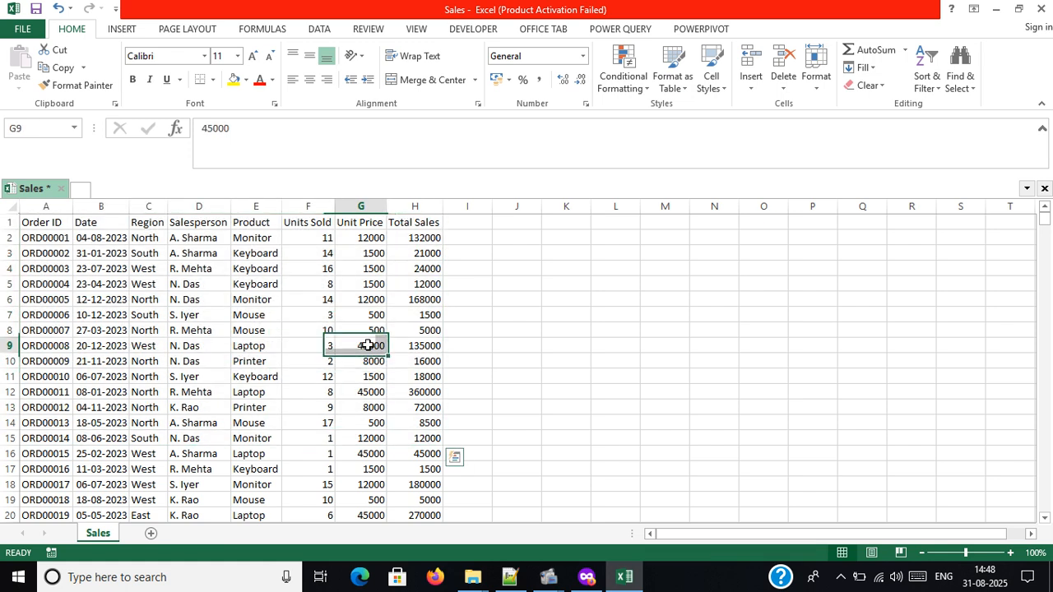
left_click(225, 318)
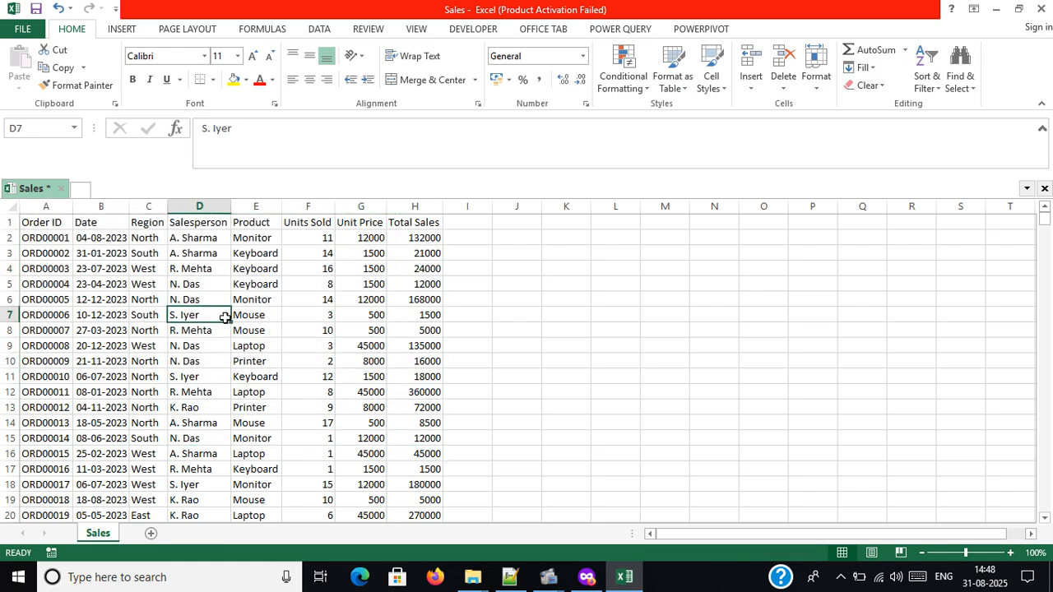
left_click(122, 30)
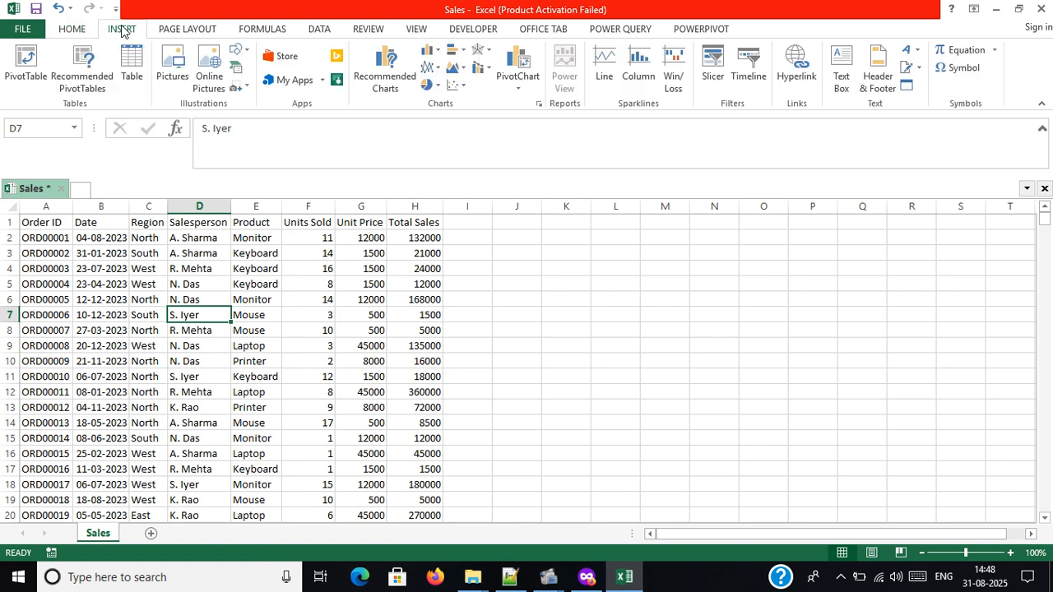
left_click(27, 70)
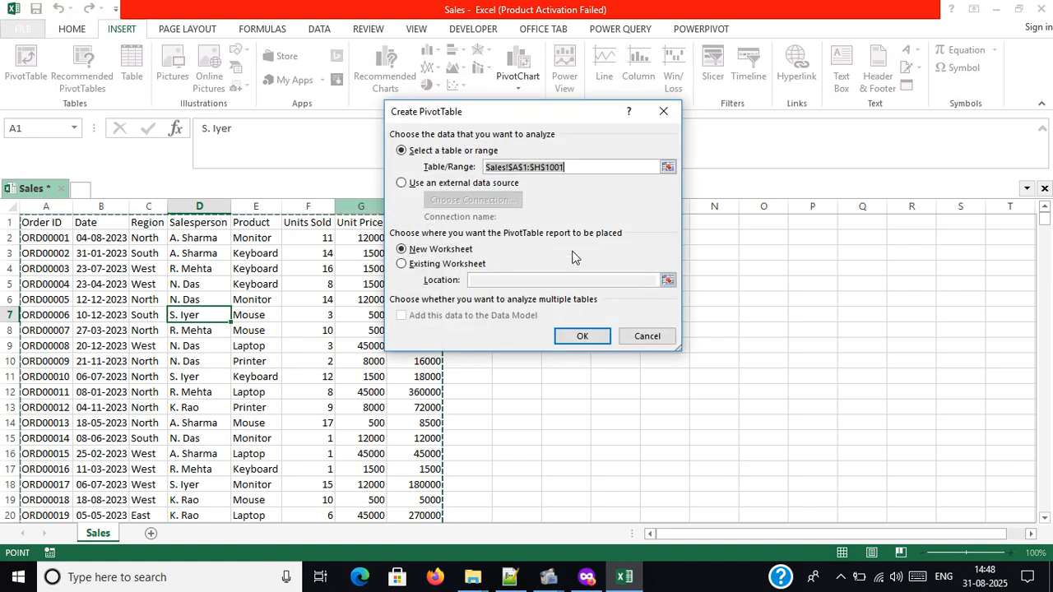
left_click_drag(511, 115, 472, 191)
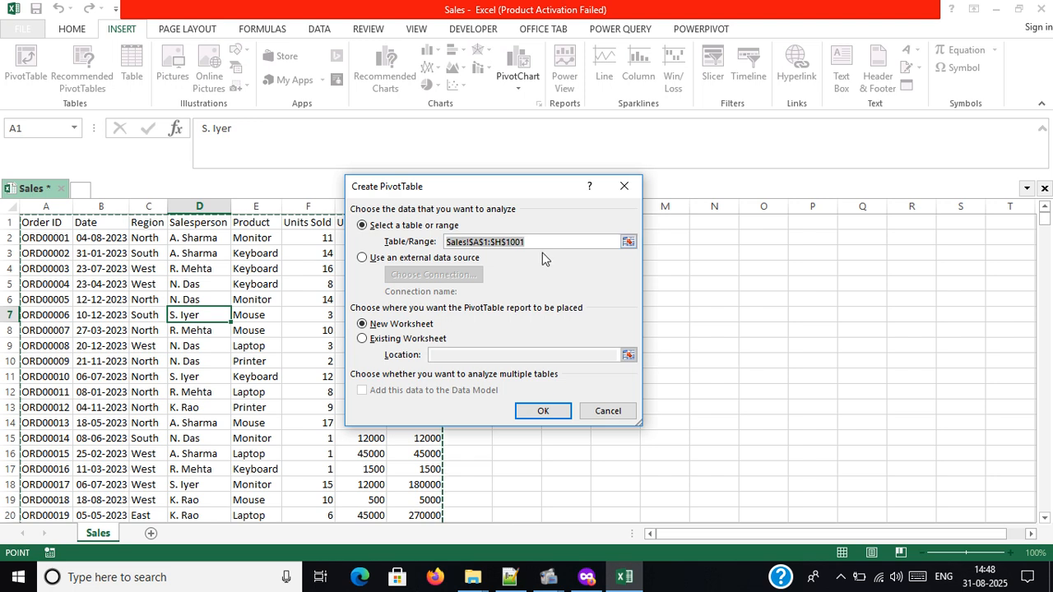
left_click(397, 344)
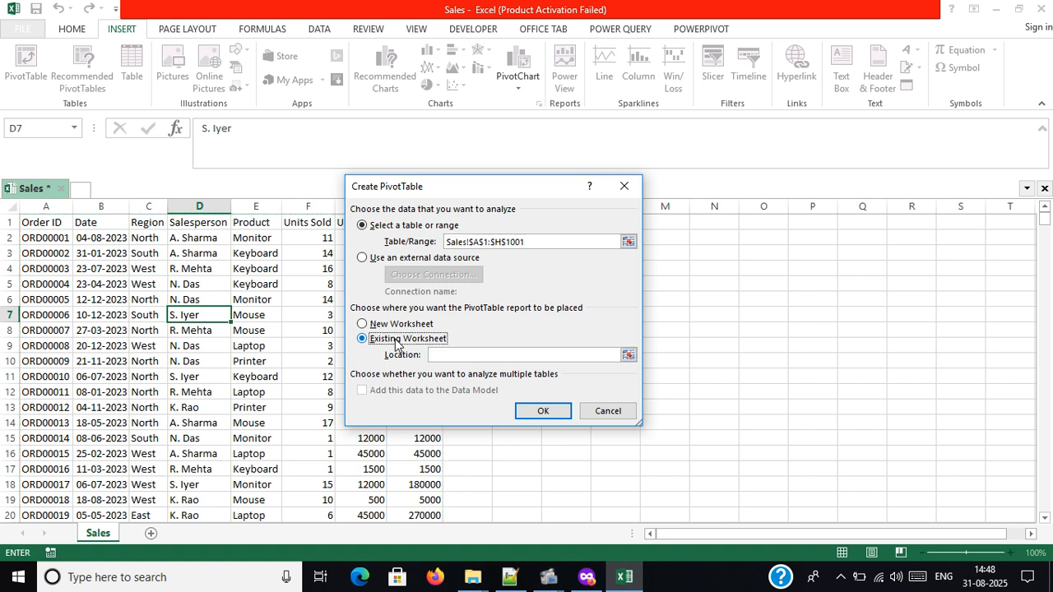
left_click(618, 354)
left_click_drag(735, 257, 813, 317)
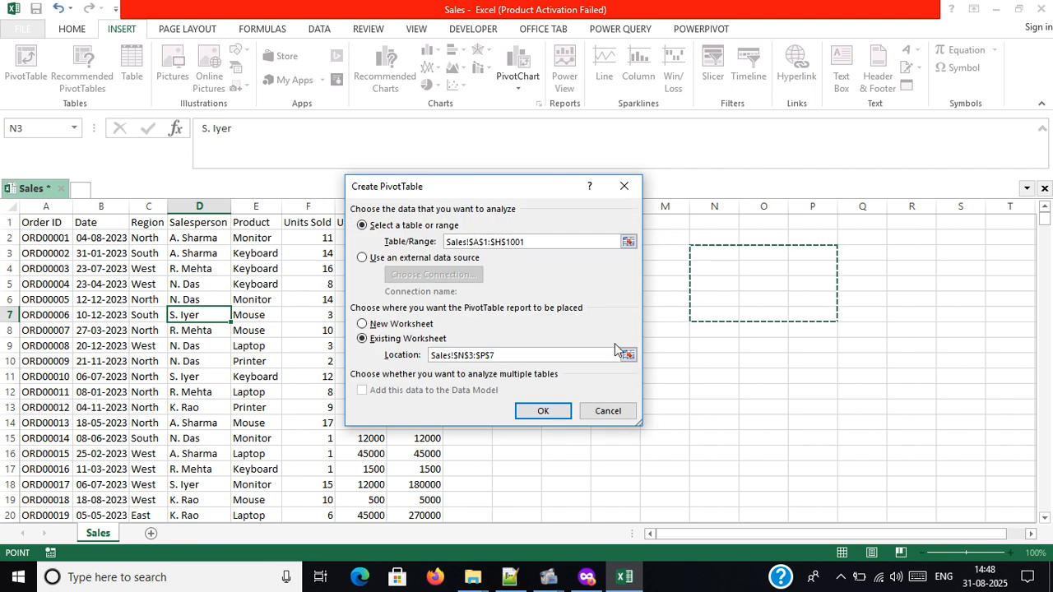
left_click(378, 329)
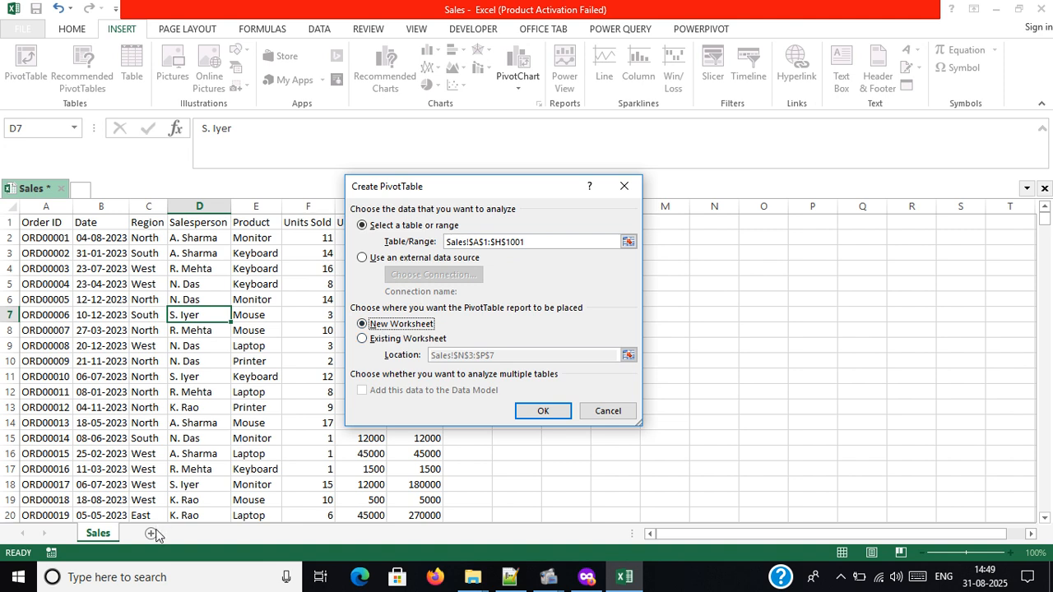
left_click(541, 411)
left_click(513, 344)
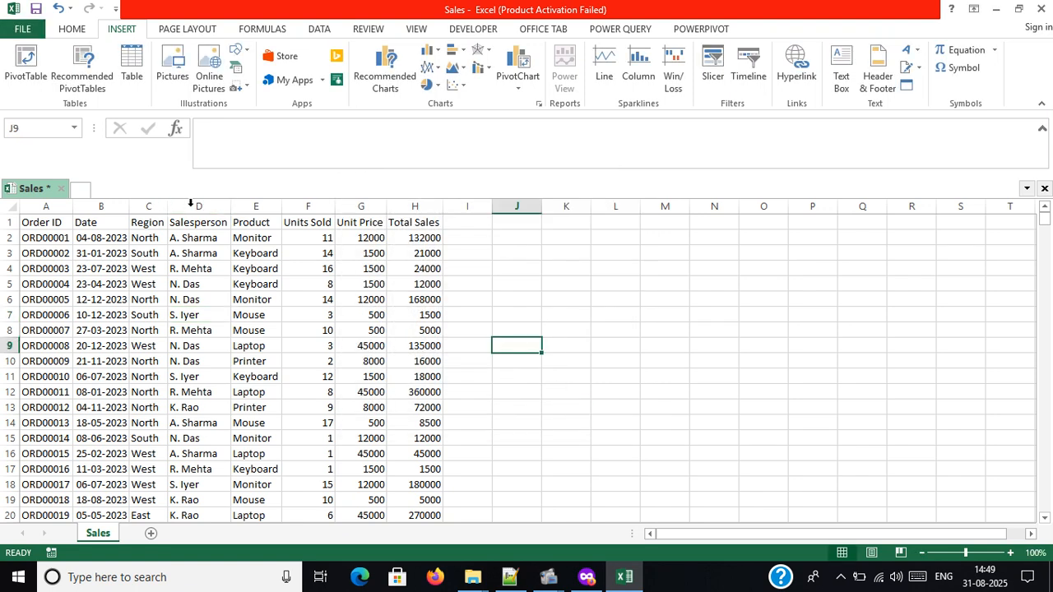
left_click(26, 67)
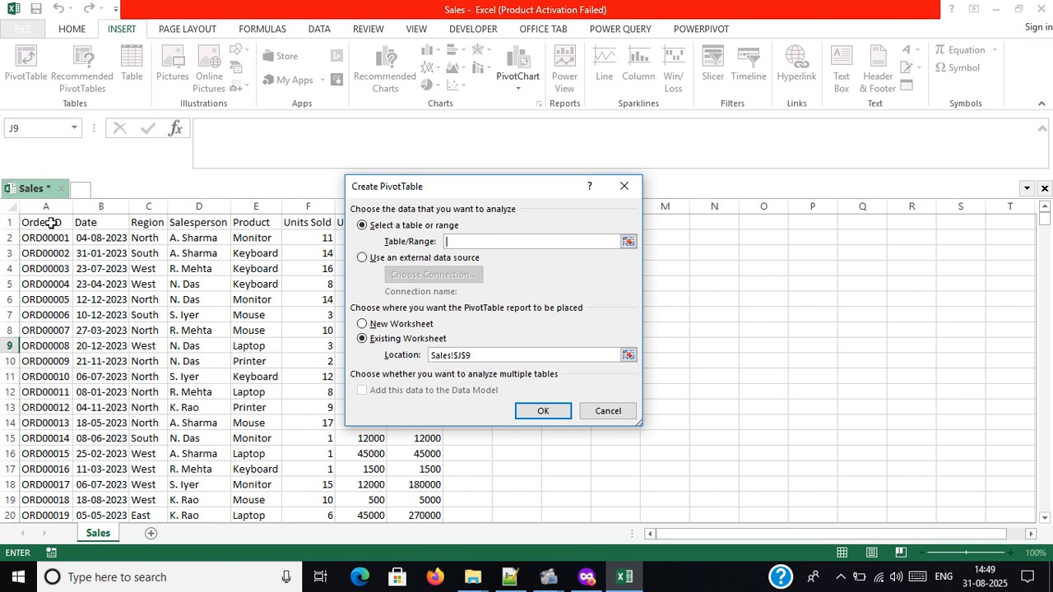
left_click_drag(49, 222, 429, 438)
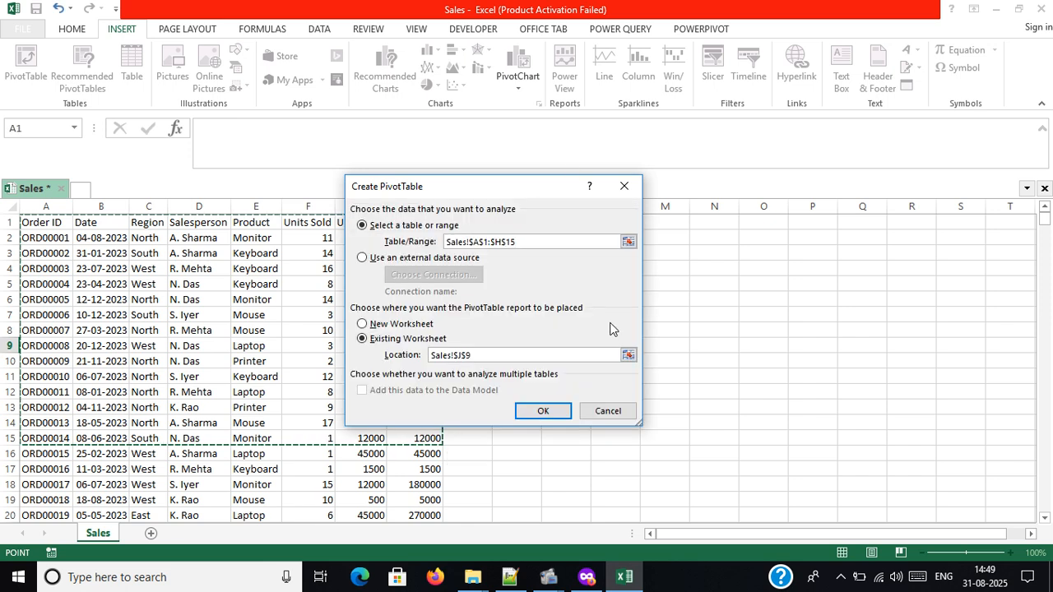
left_click(612, 418)
- Create a PivotTable on a new worksheet from the full sales data range Sales!$A$1:$H$1001
left_click(108, 269)
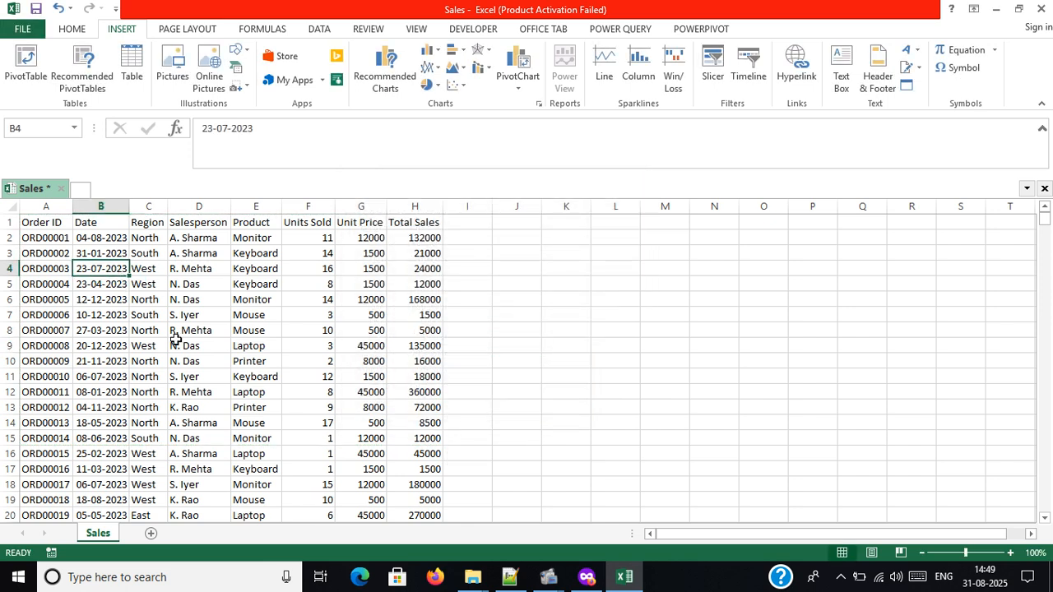
left_click(217, 405)
left_click(29, 226)
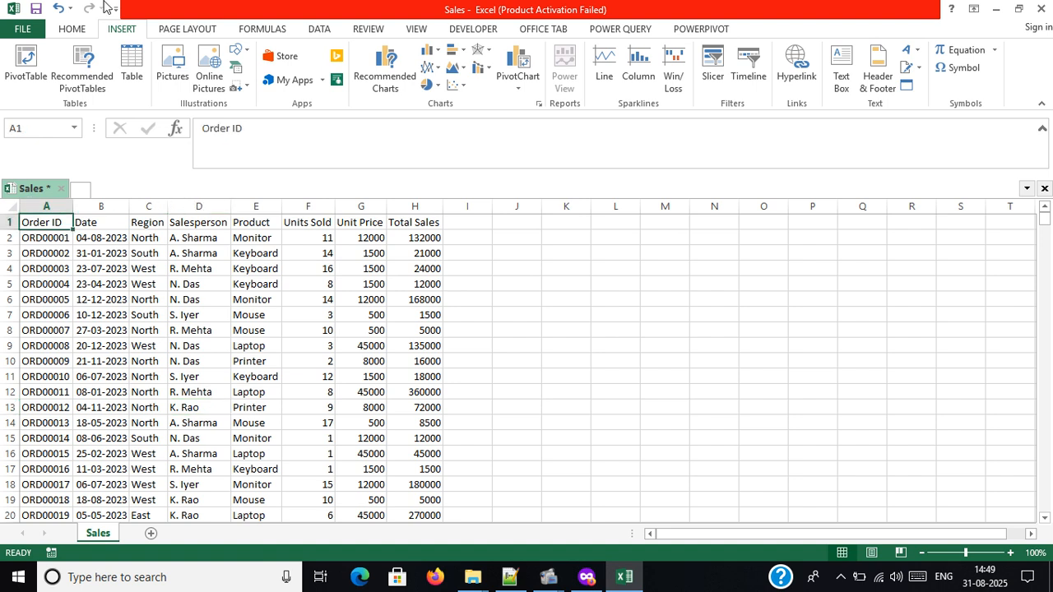
left_click(27, 66)
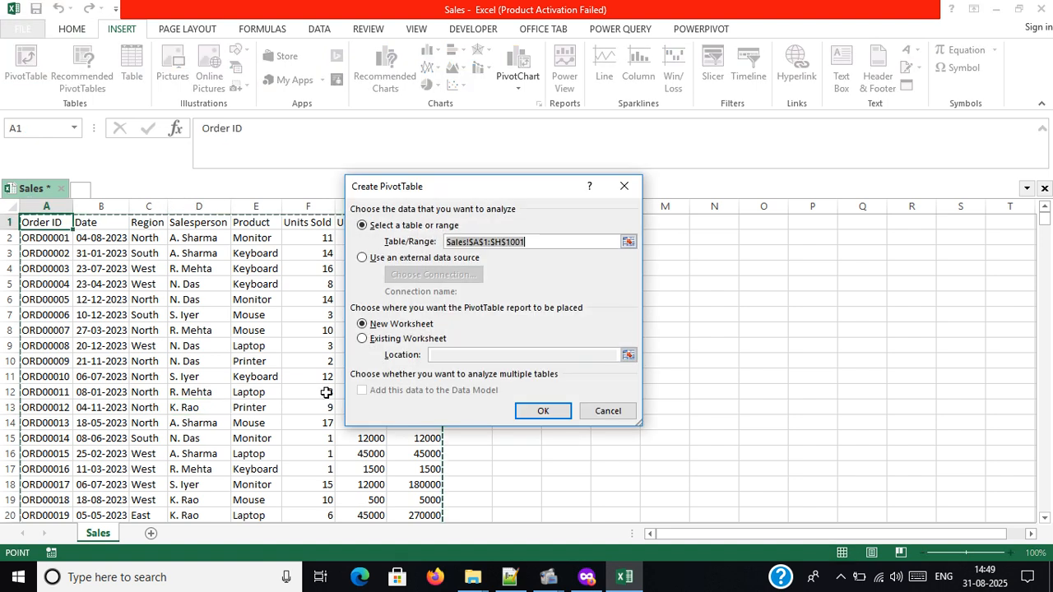
left_click(555, 410)
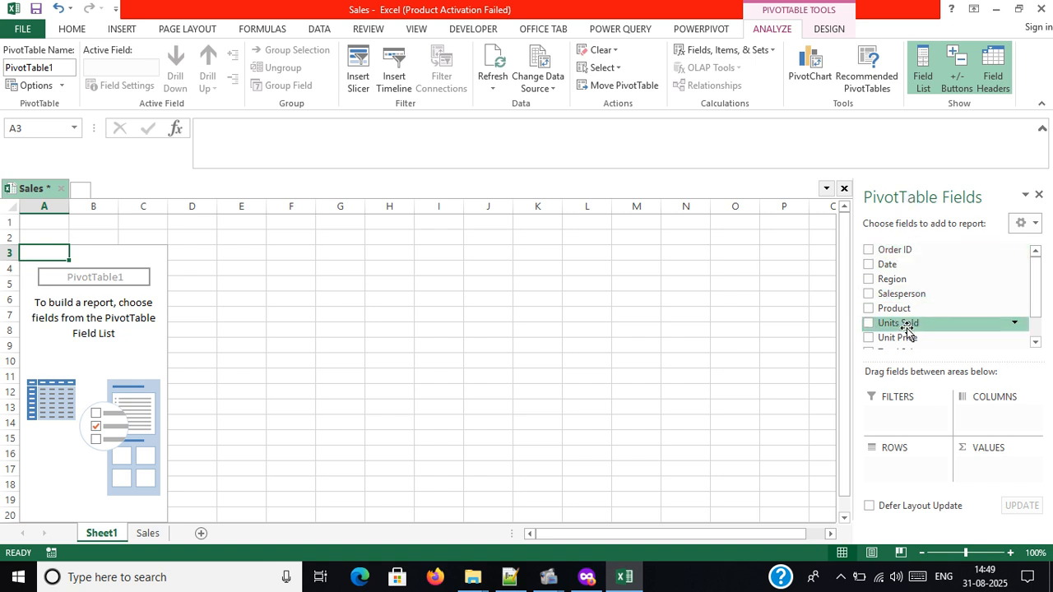
- Add the Product field to the PivotTable as column labels and move it to the row labels
scroll(907, 329, "down", 2)
scroll(907, 329, "up", 2)
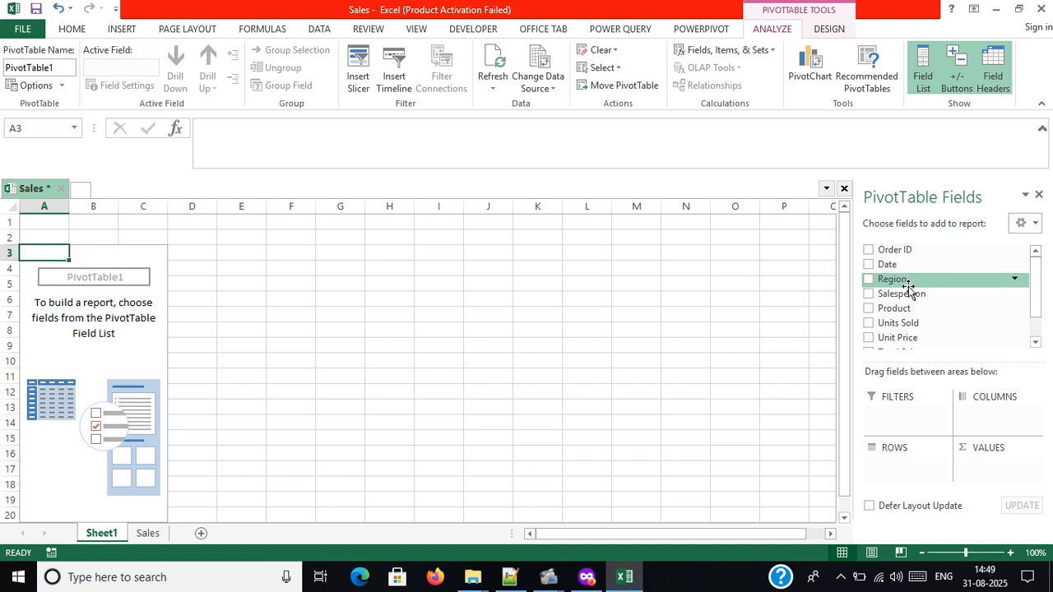
scroll(905, 309, "down", 2)
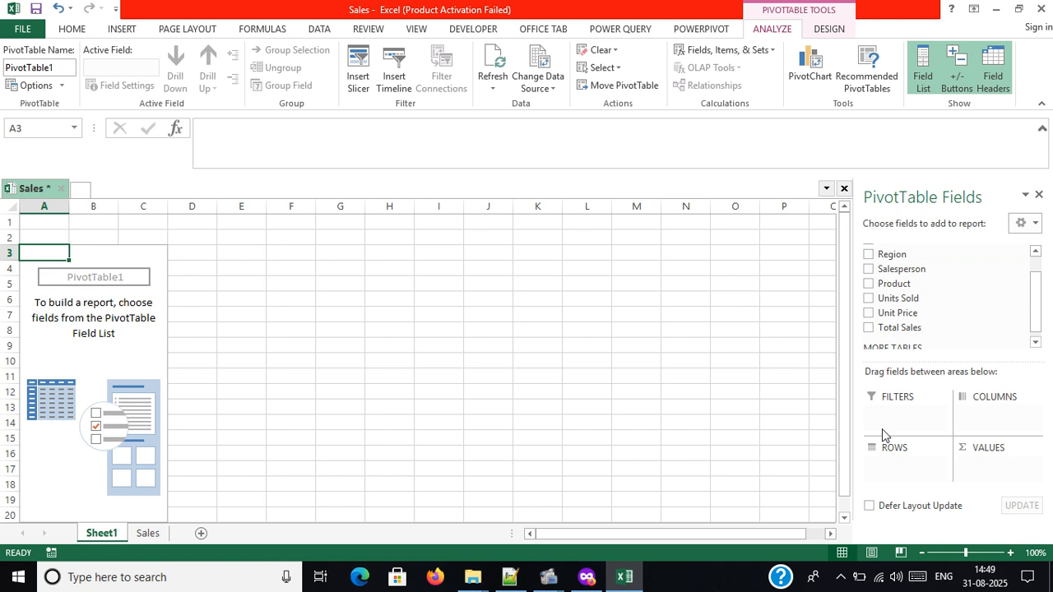
mouse_move(918, 301)
left_mouse_down()
mouse_move(963, 305)
mouse_move(963, 433)
mouse_move(976, 412)
mouse_move(966, 360)
mouse_move(916, 307)
left_mouse_up()
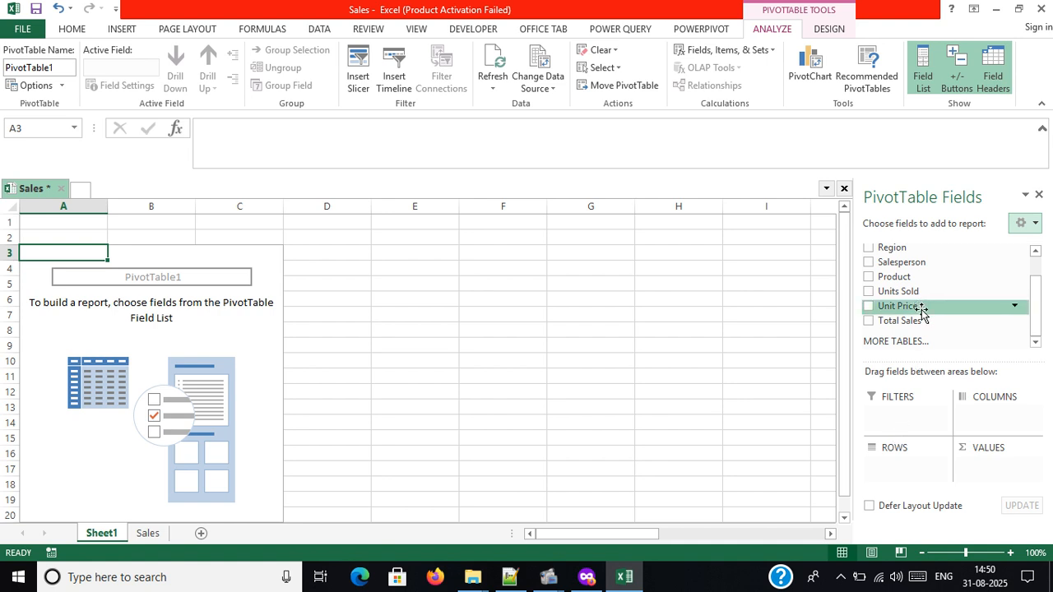
left_click_drag(917, 295, 989, 418)
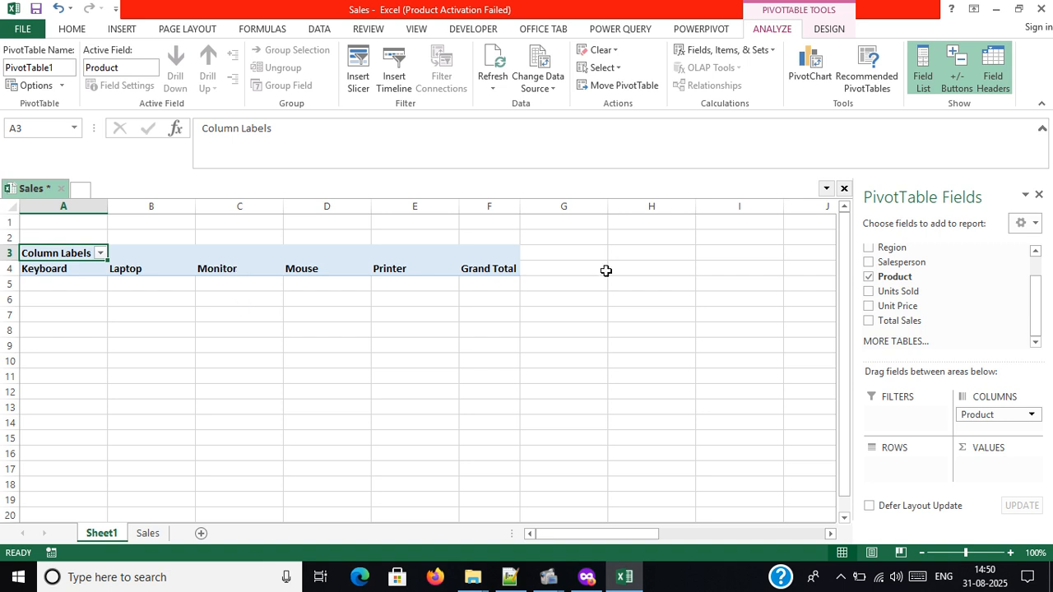
left_click(969, 415)
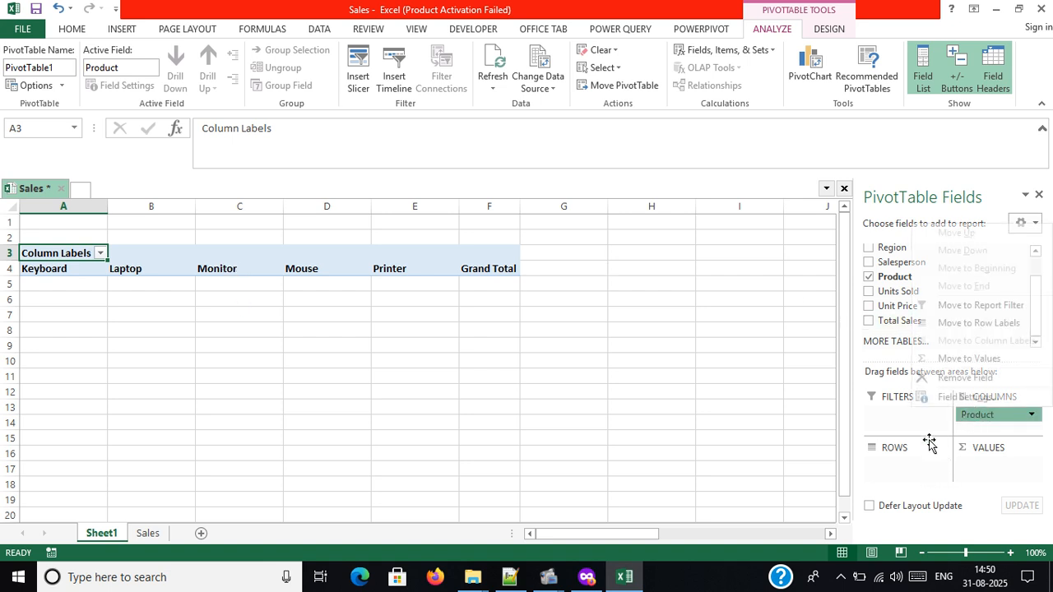
left_click_drag(987, 414, 916, 471)
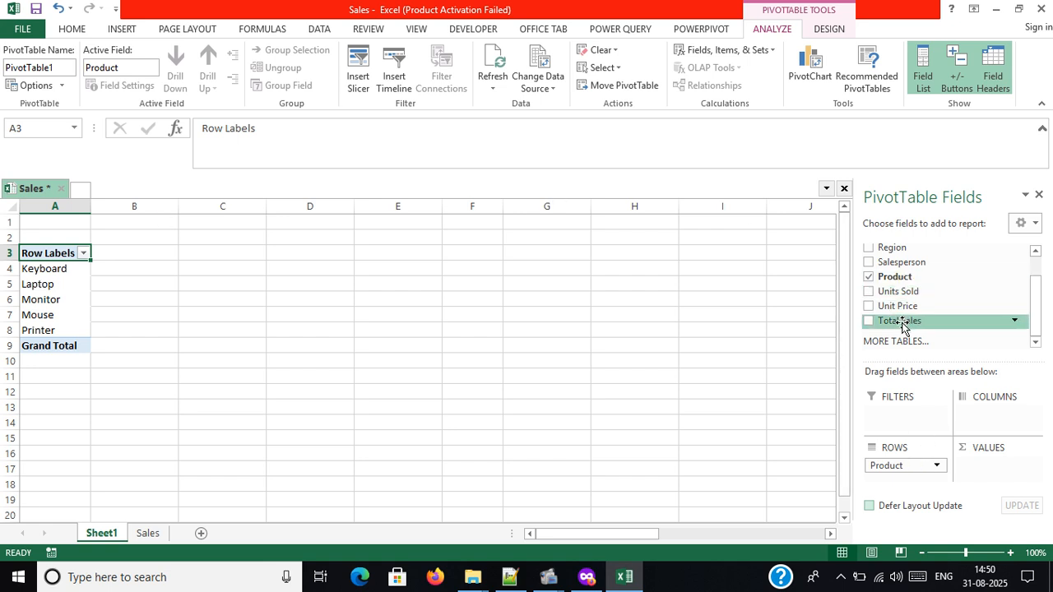
- Try Total Sales and Unit Price as summed values per product, and remove both fields from the PivotTable
left_click_drag(902, 325, 981, 468)
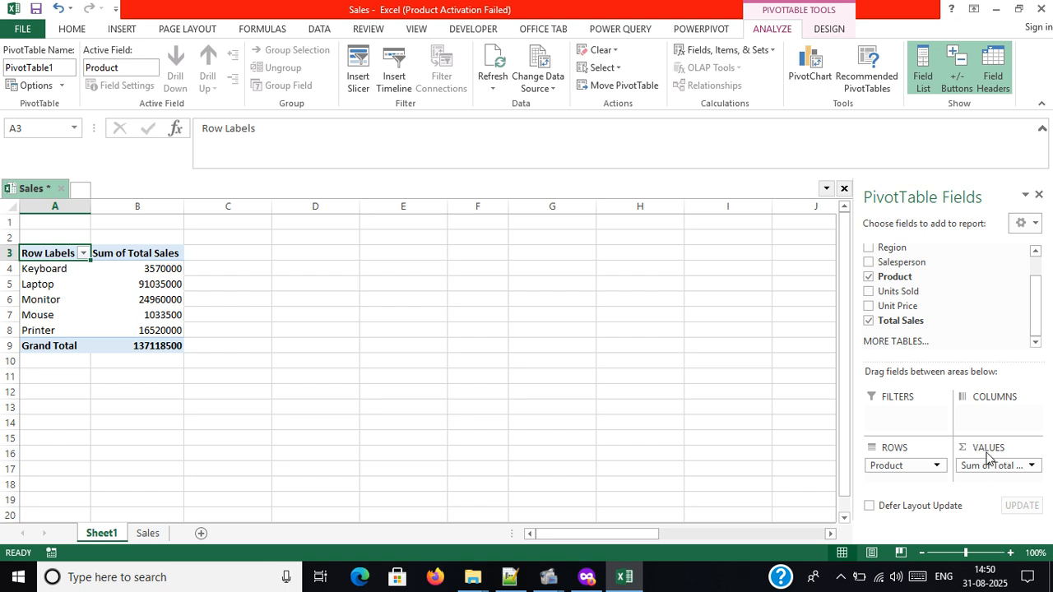
left_click_drag(912, 298, 1001, 484)
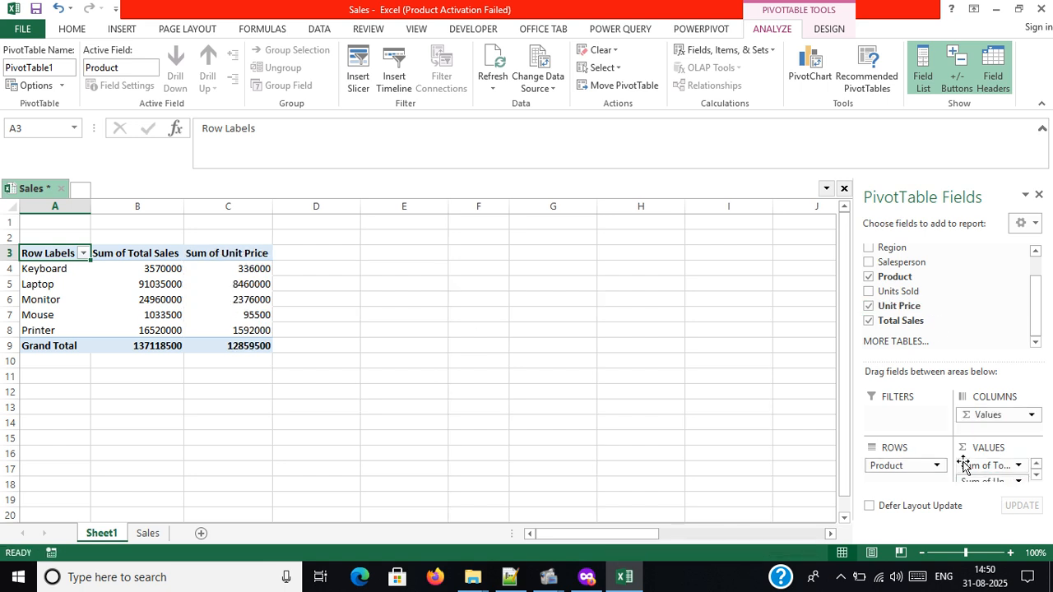
left_click_drag(964, 464, 799, 376)
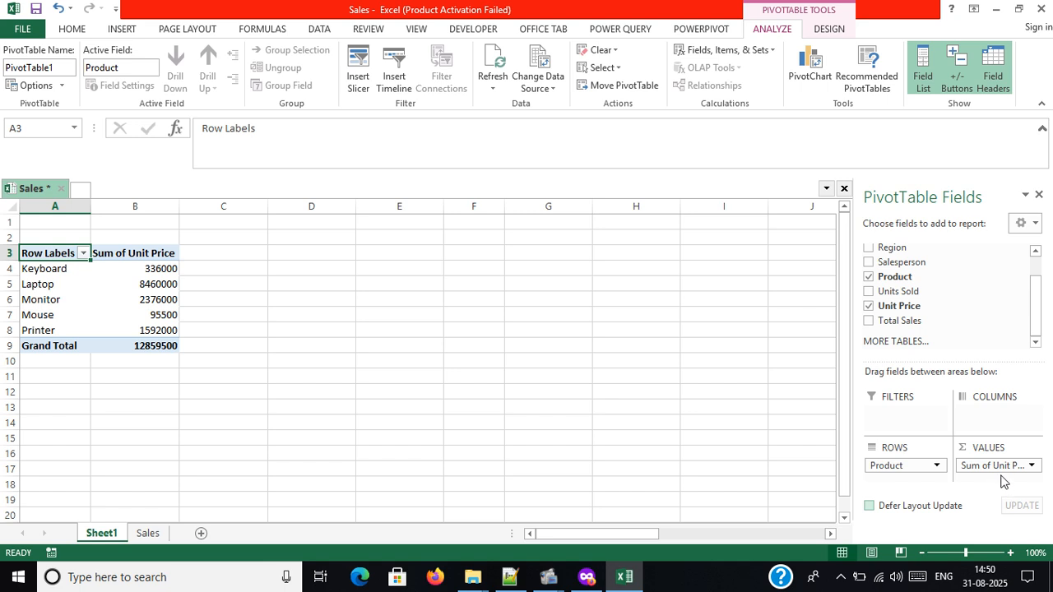
left_click_drag(1012, 466, 726, 385)
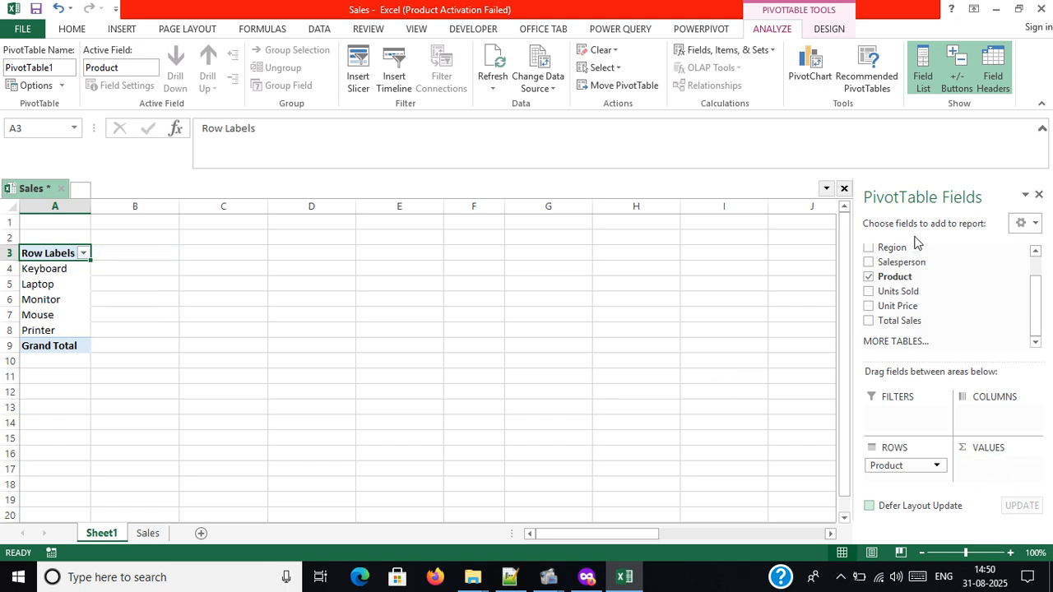
- Add the Region field to the PivotTable's values as a count, and return to the Product header on the Sales sheet
left_click_drag(905, 248, 992, 475)
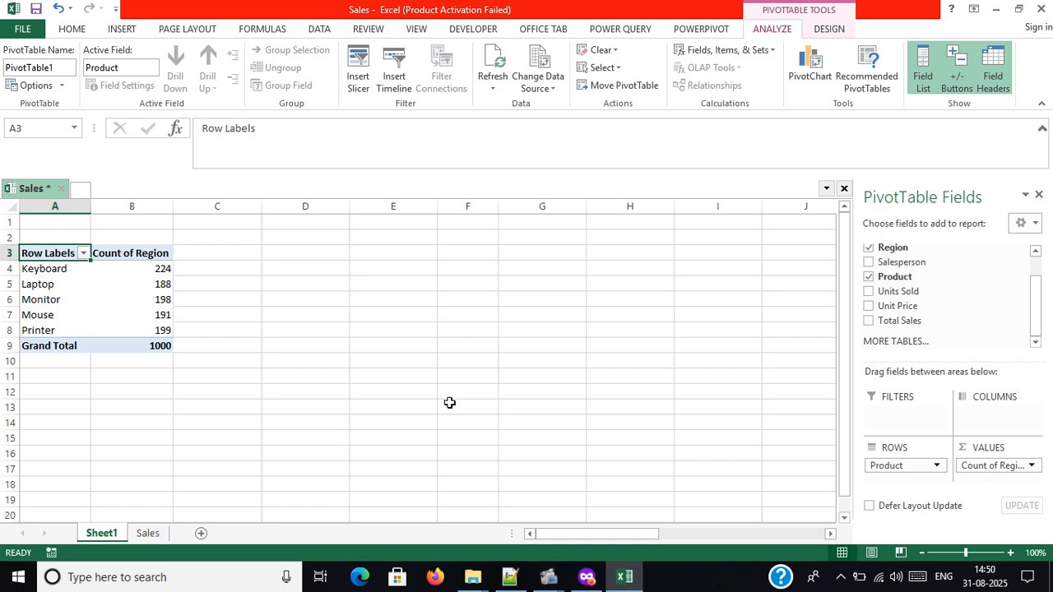
left_click(150, 533)
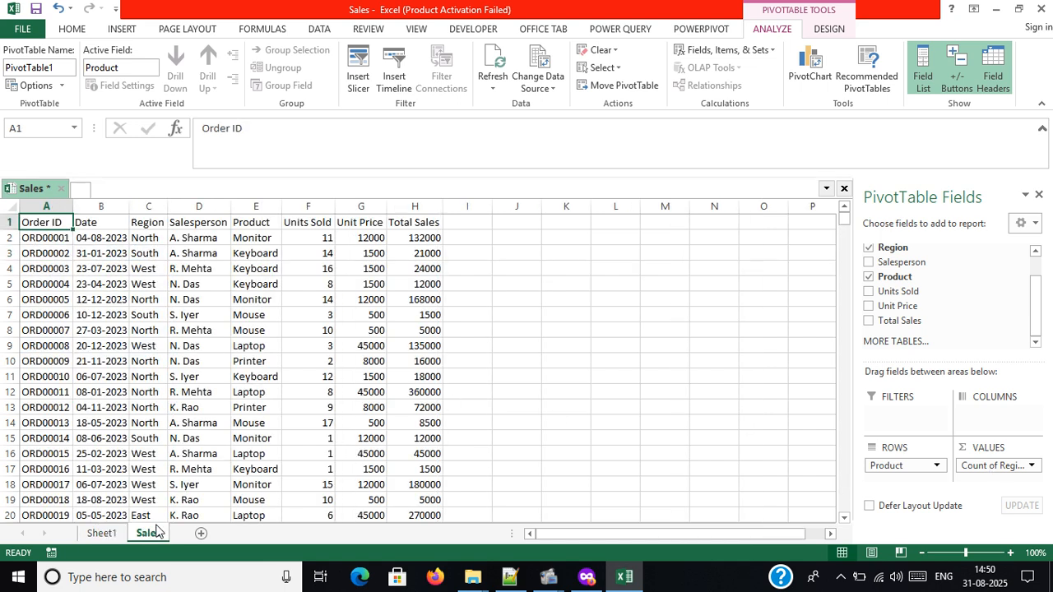
left_click(262, 220)
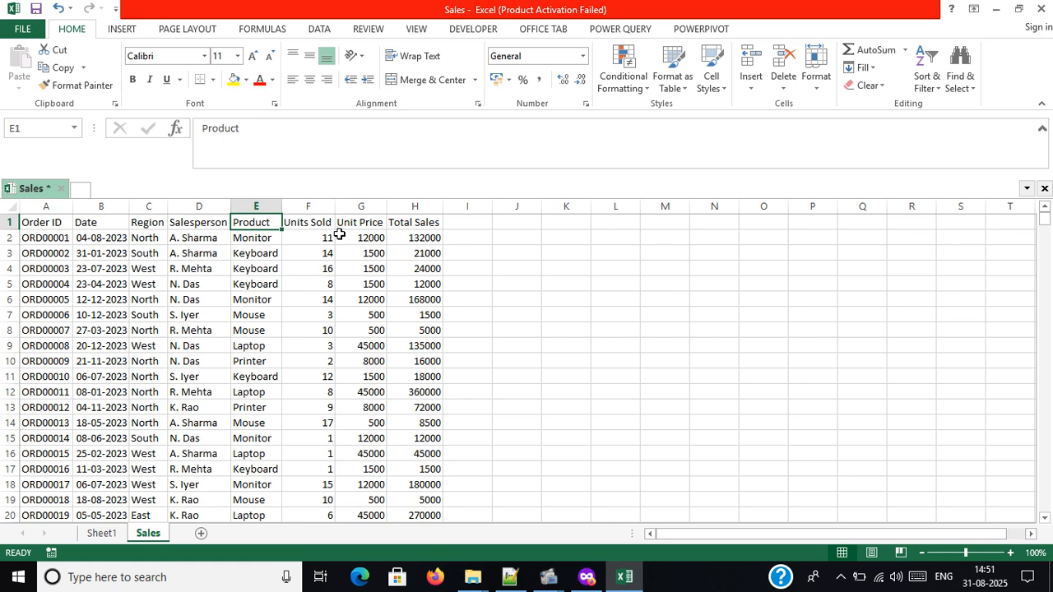
- Remove the Region count from the values of the PivotTable on Sheet1, keeping Product as row labels
left_click(101, 534)
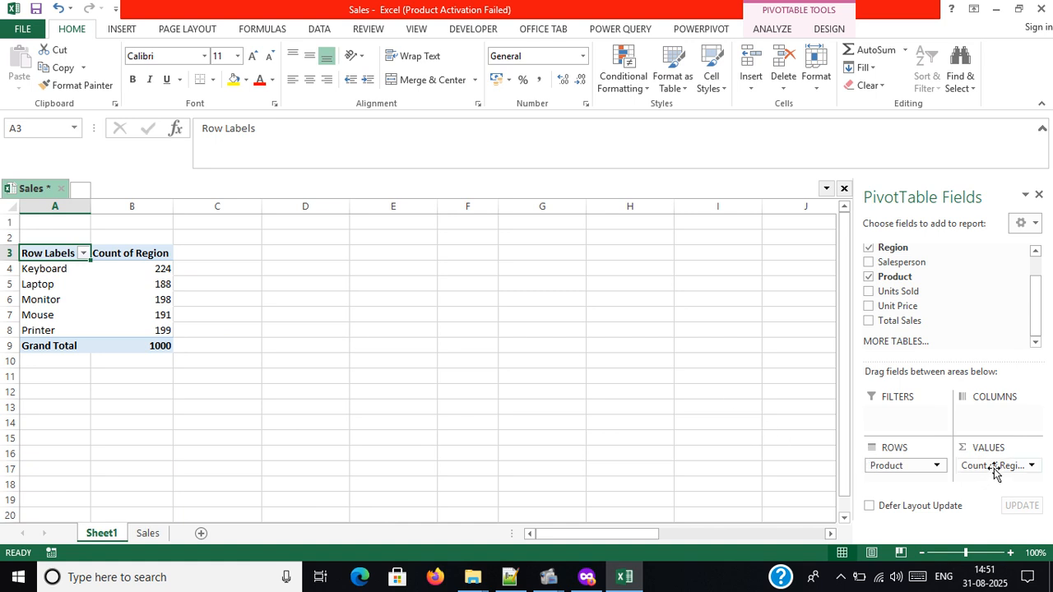
left_click_drag(995, 471, 712, 372)
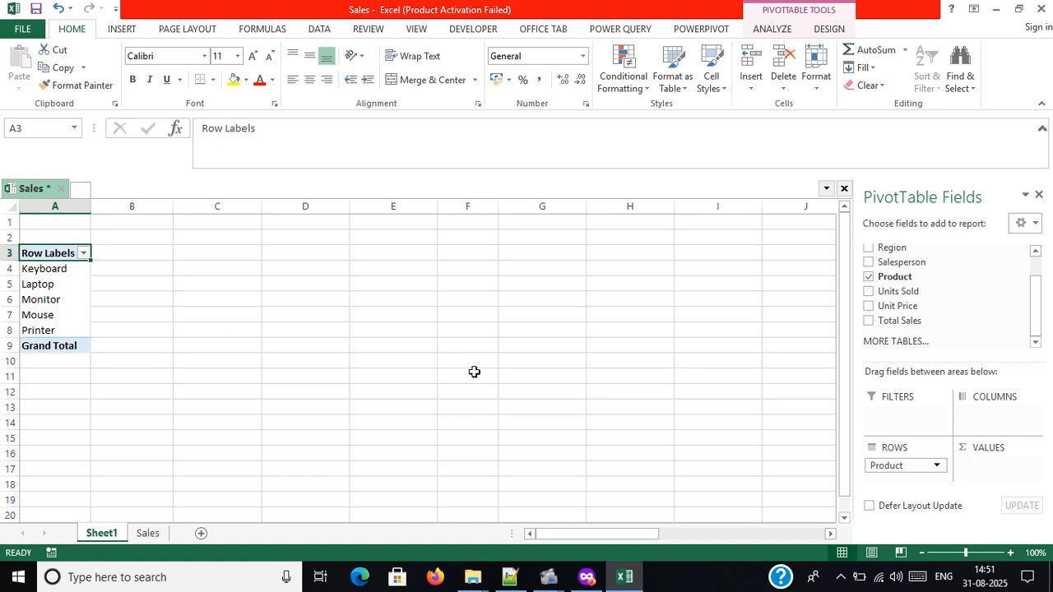
left_click(351, 380)
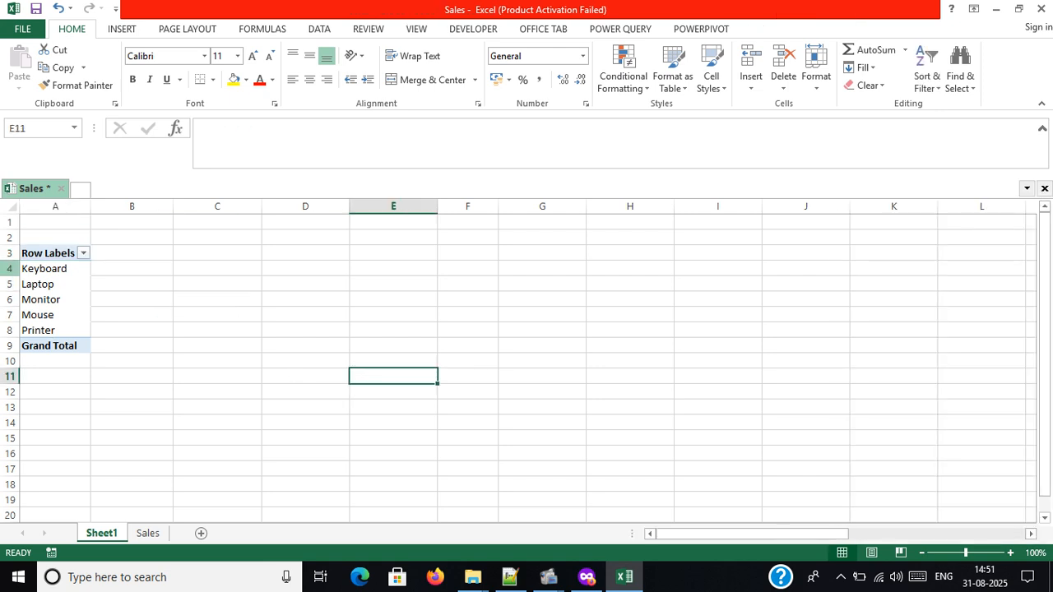
left_click(56, 270)
left_click(48, 251)
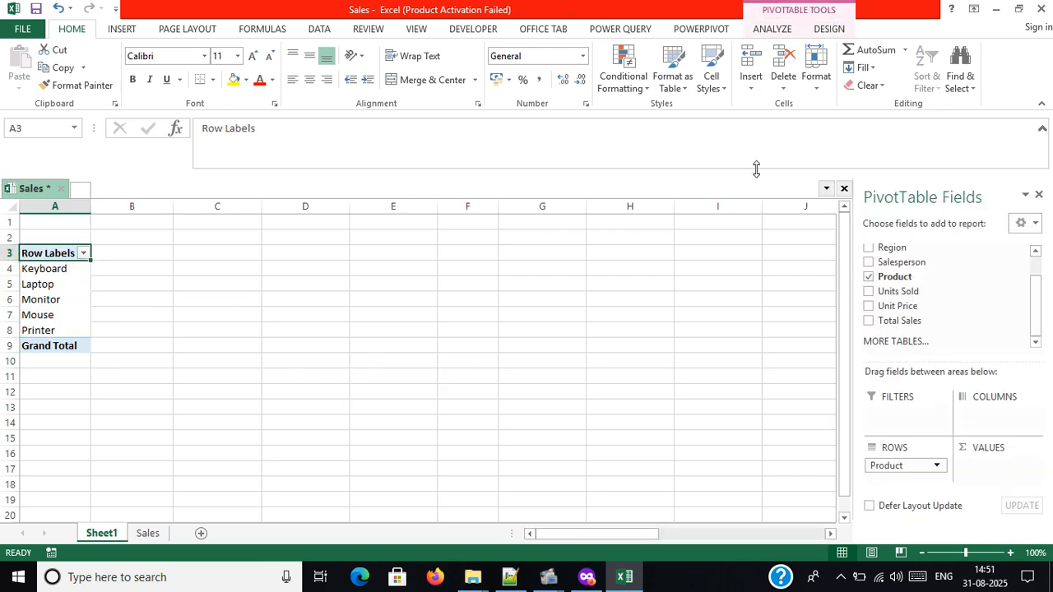
- Arrange the PivotTable field list with the fields section and areas section side by side
left_click(1027, 224)
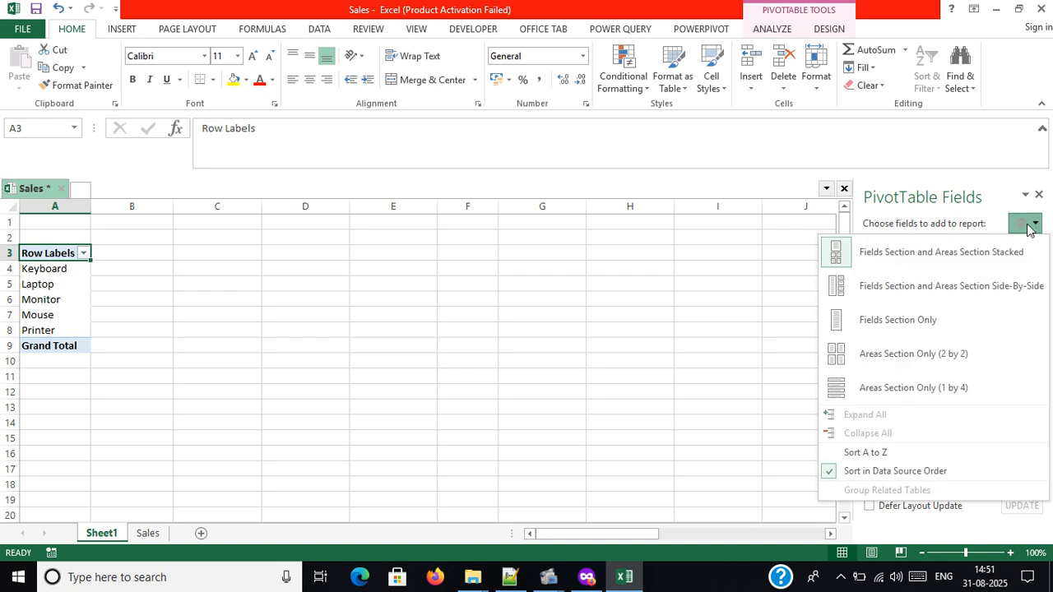
left_click(910, 295)
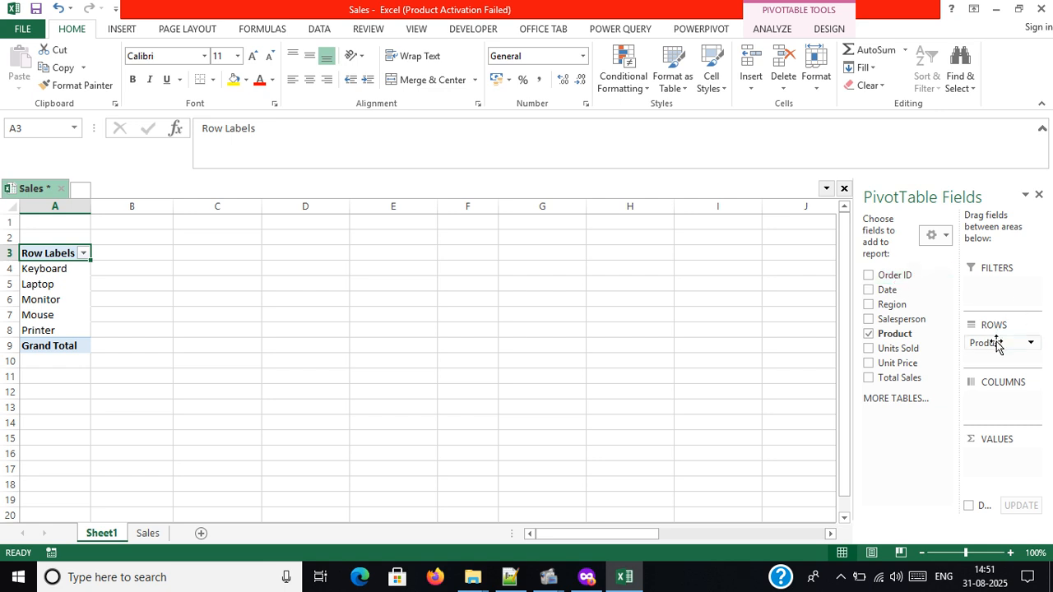
left_click(653, 377)
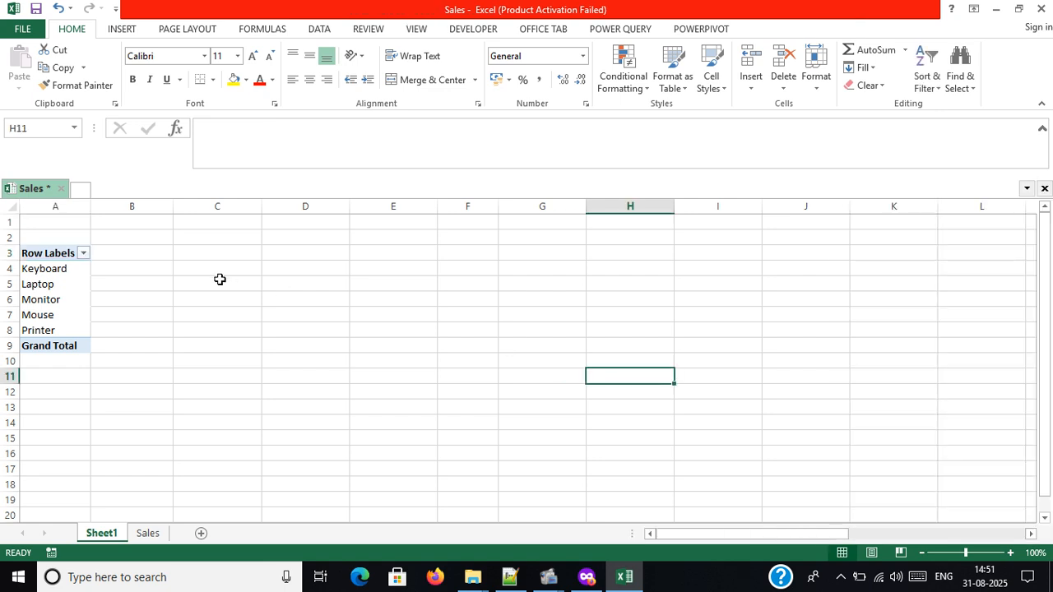
left_click(54, 254)
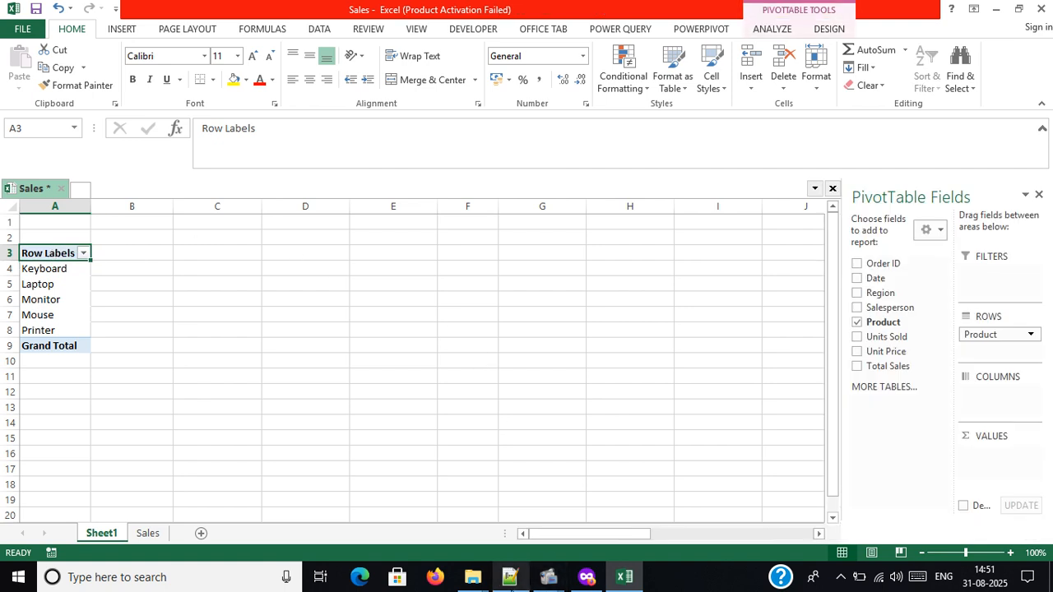
- Check the highest-revenue region question in Notepad++, and rebuild the PivotTable with Region instead of Product as rows and summed Total Sales as values
left_click(510, 577)
triple_click(185, 82)
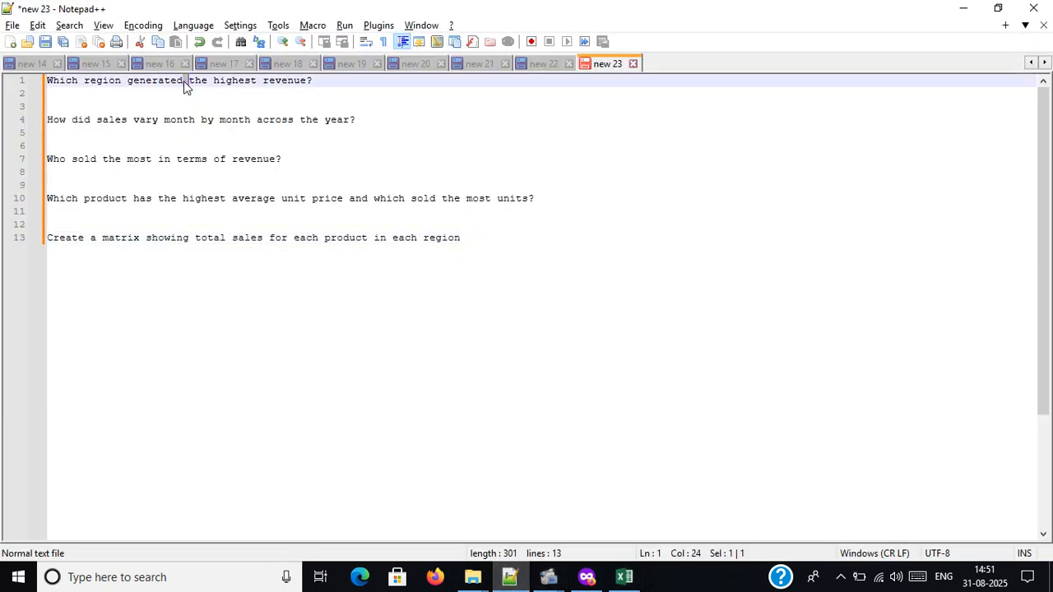
left_click(281, 100)
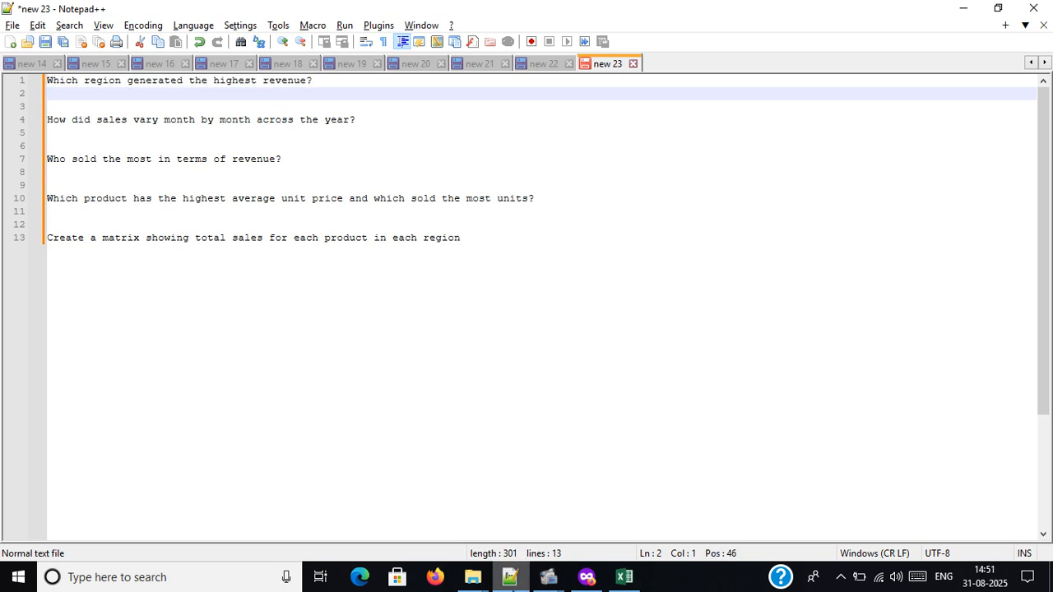
left_click(510, 577)
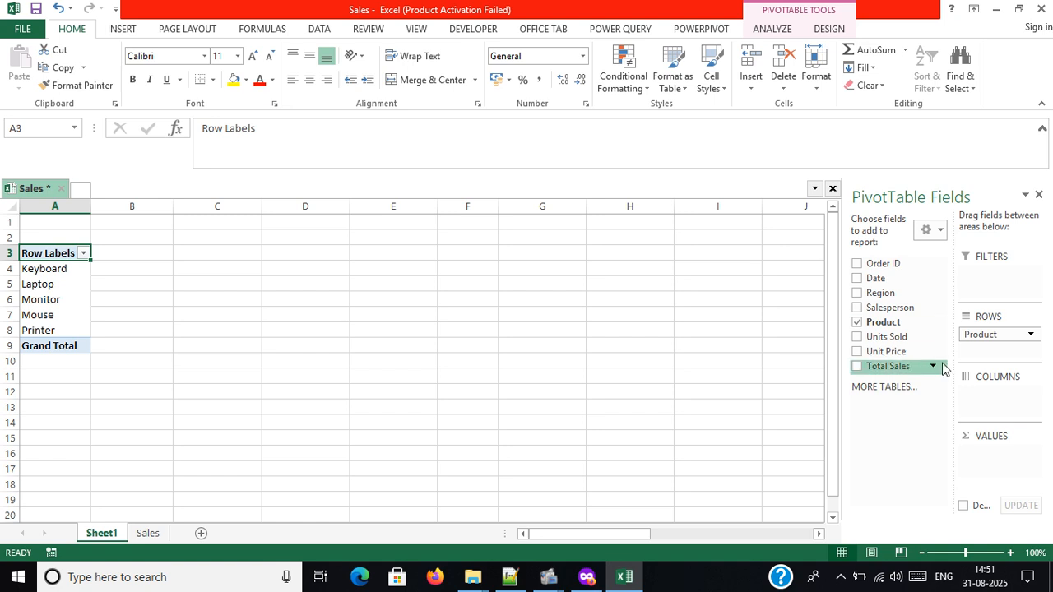
left_click_drag(987, 335, 879, 325)
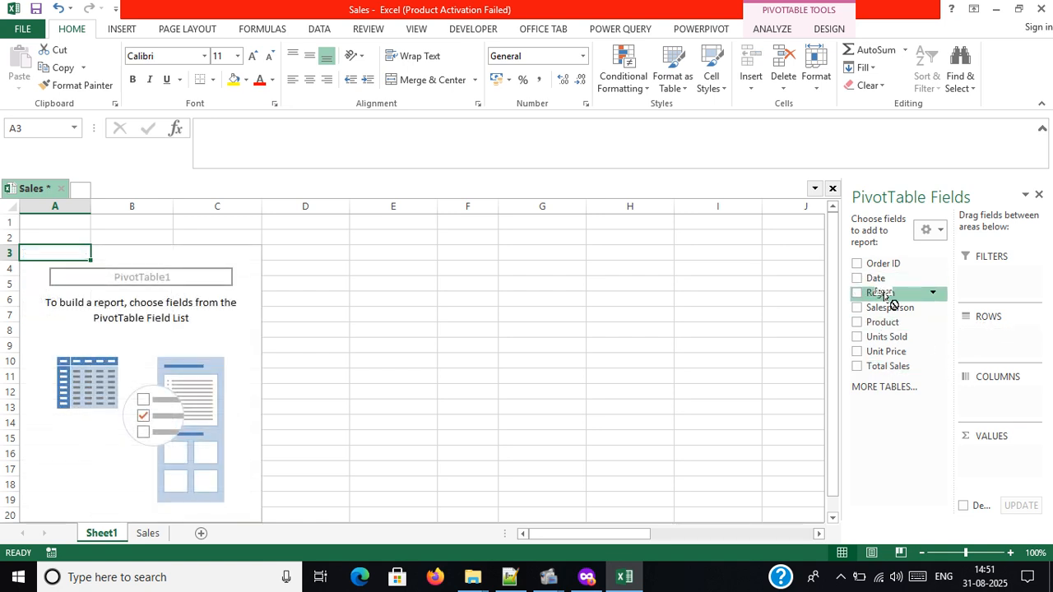
left_click_drag(889, 294, 981, 339)
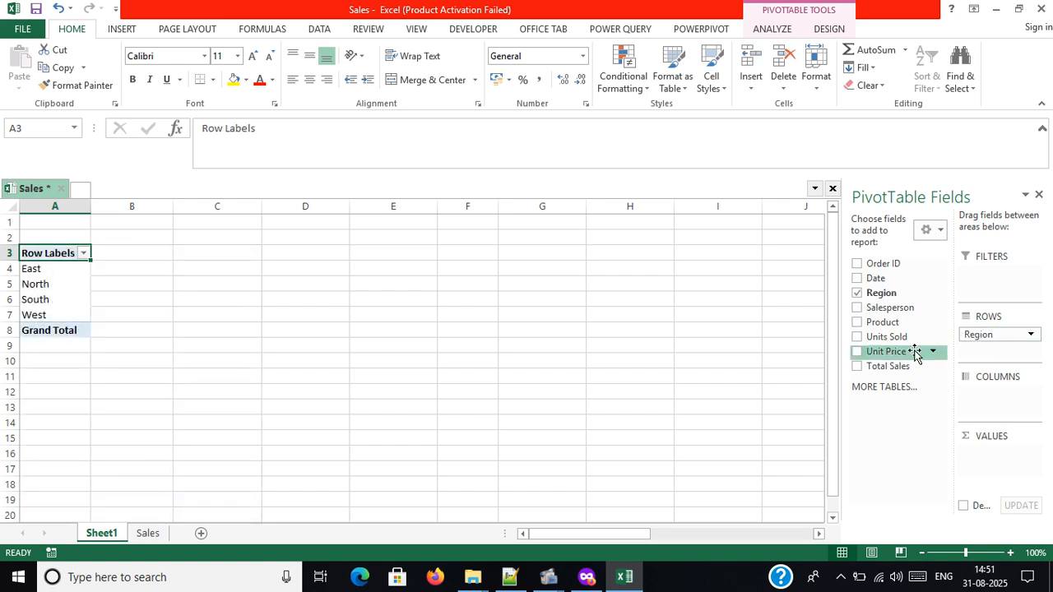
left_click_drag(895, 370, 988, 460)
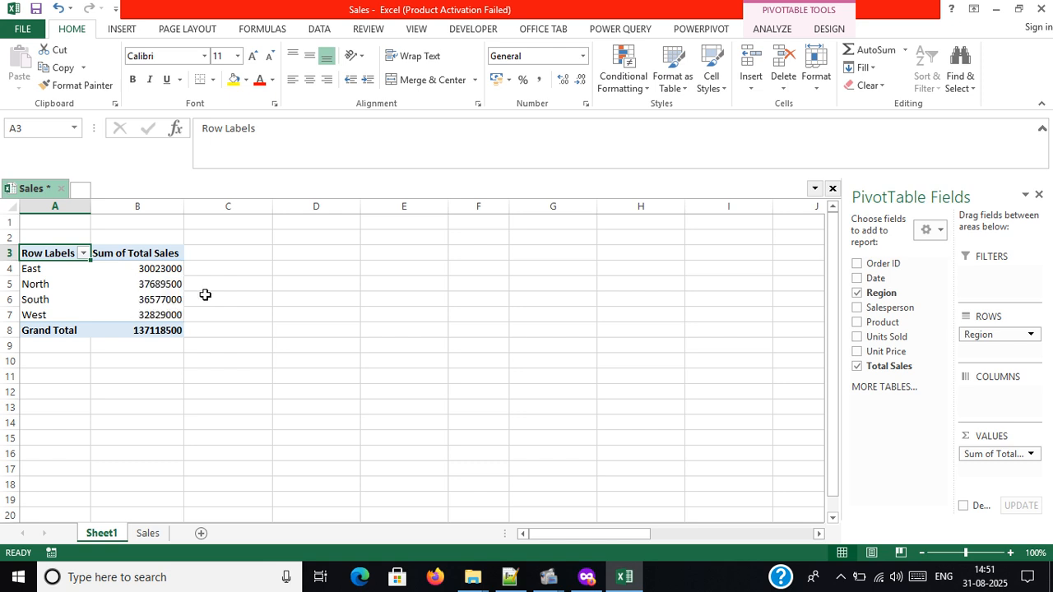
- Rename the PivotTable's row label header in A3 to Region
double_click(52, 253)
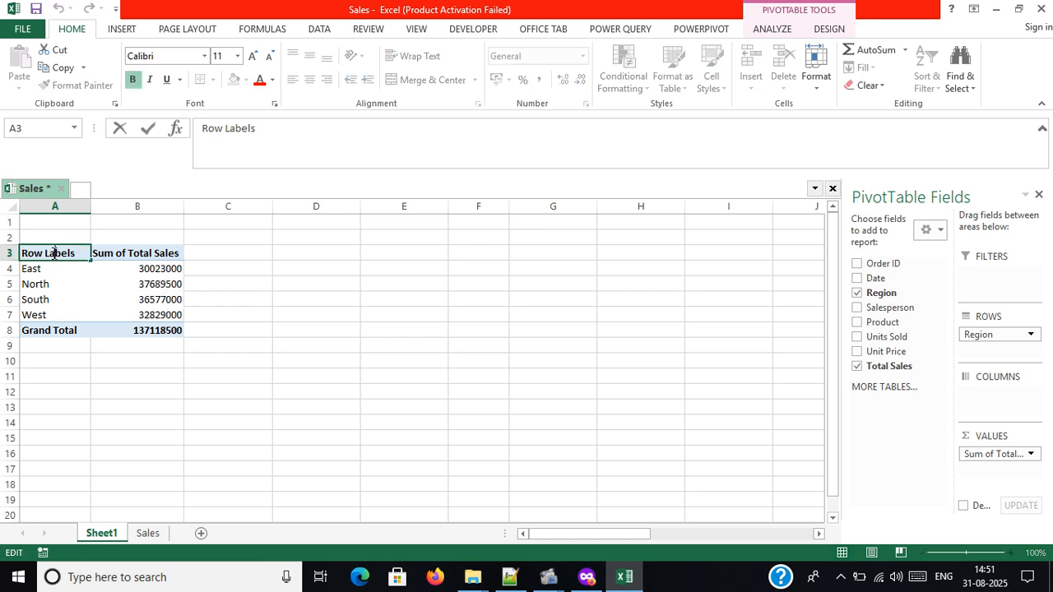
double_click(54, 253)
key("BackSpace")
key("BackSpace")
key("BackSpace")
key("BackSpace")
key("BackSpace")
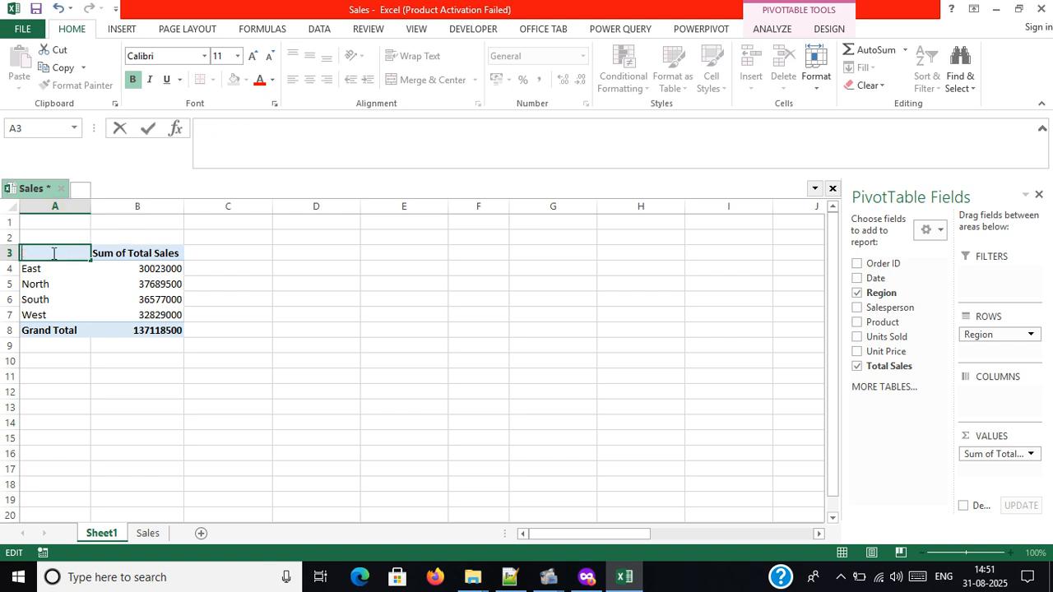
type("Region")
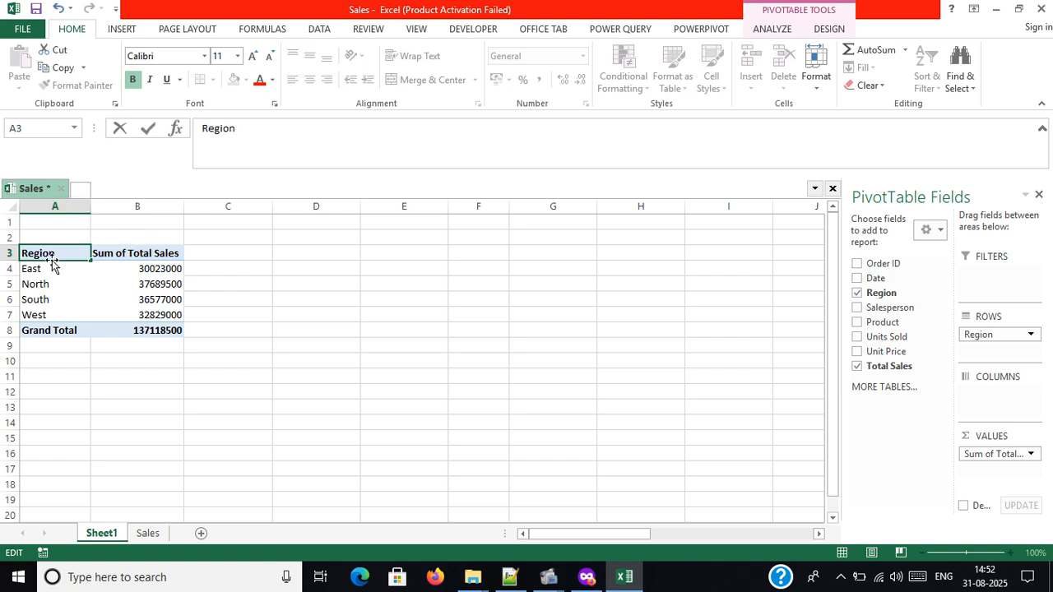
- Remove the grand total row from the region PivotTable
left_click(35, 331)
right_click(36, 331)
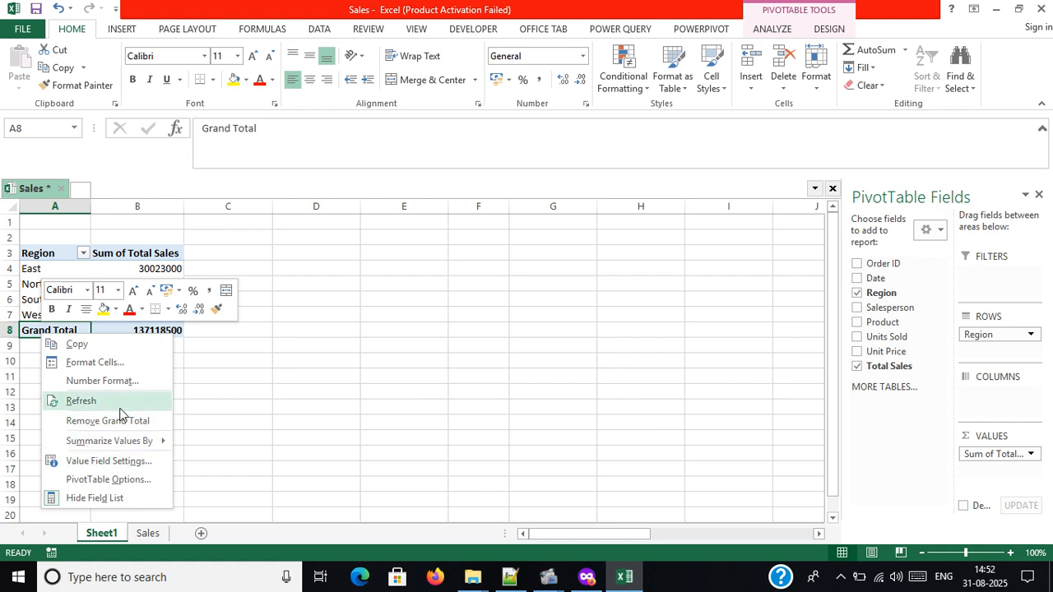
left_click(116, 420)
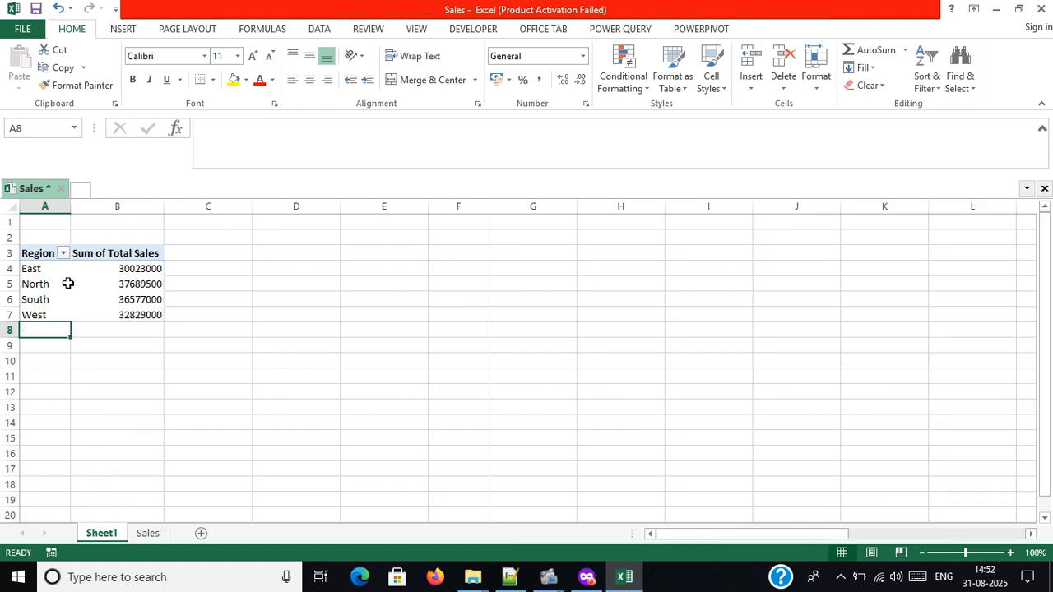
- Rename the summed Total Sales value field to Revenue and select the table range A3:B7
left_click(108, 257)
double_click(108, 258)
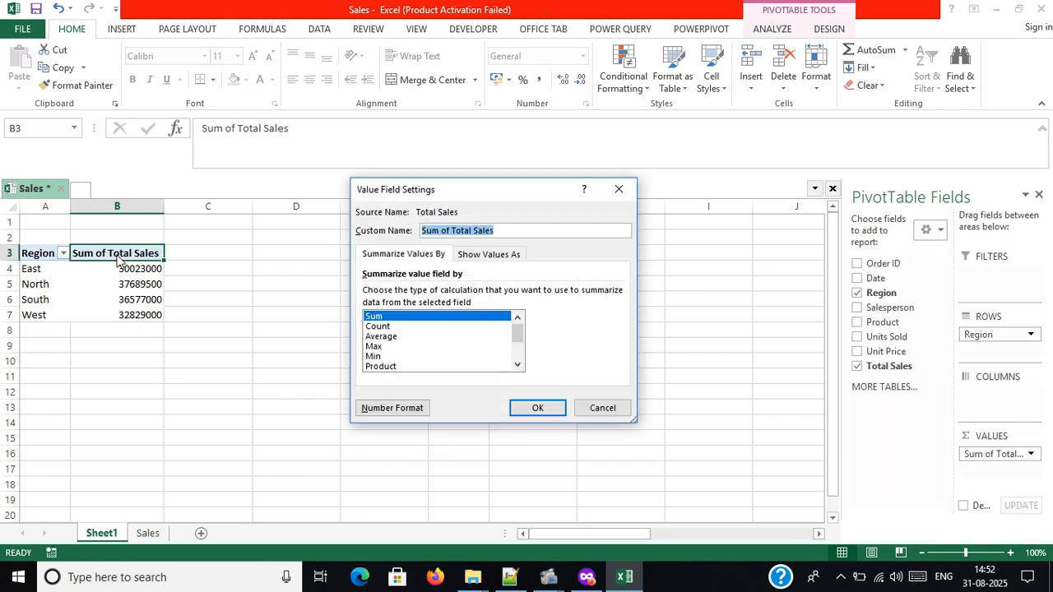
type("Revenue")
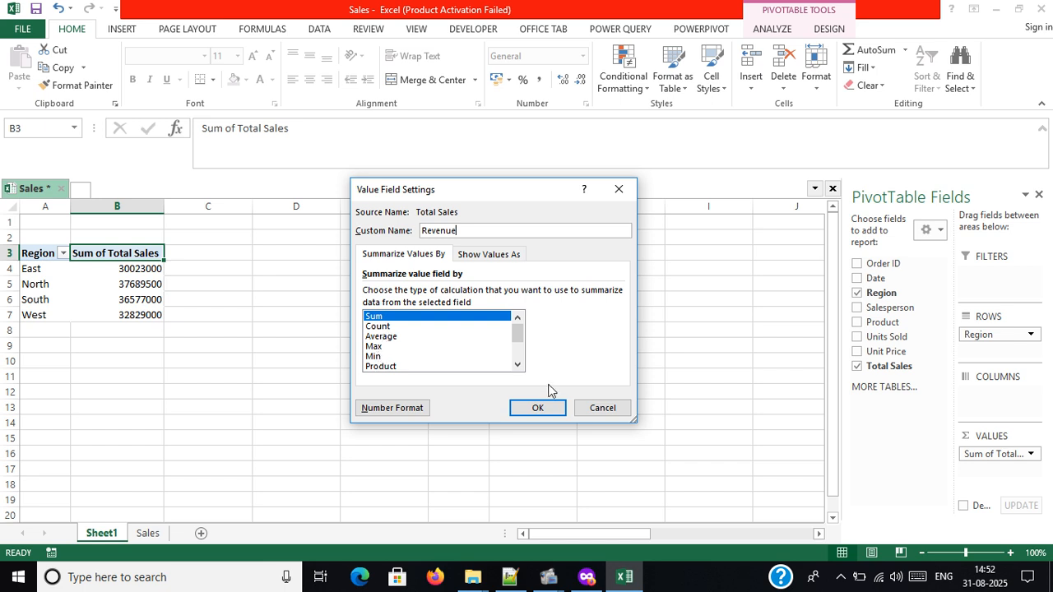
left_click(537, 409)
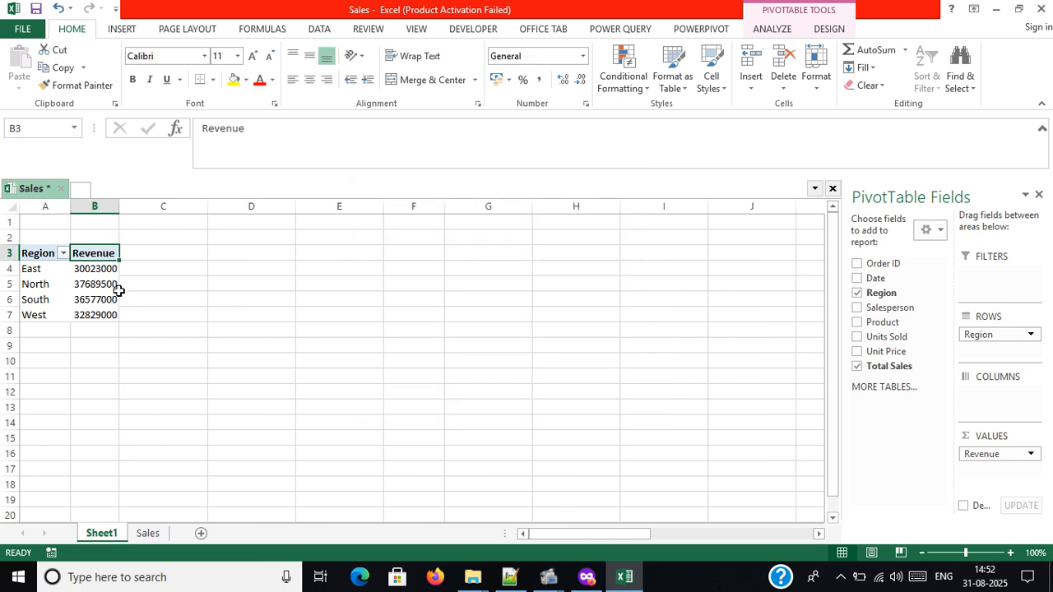
left_click(59, 256)
left_click_drag(60, 256, 89, 323)
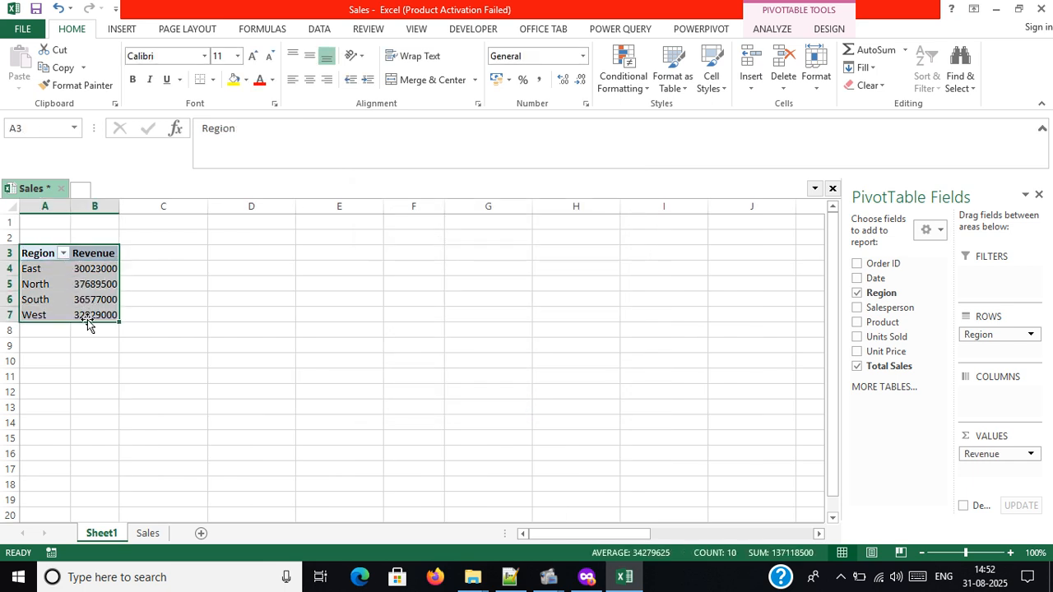
- Format the Revenue value field as Currency with the ₹ symbol and 20 decimal places
left_click(91, 255)
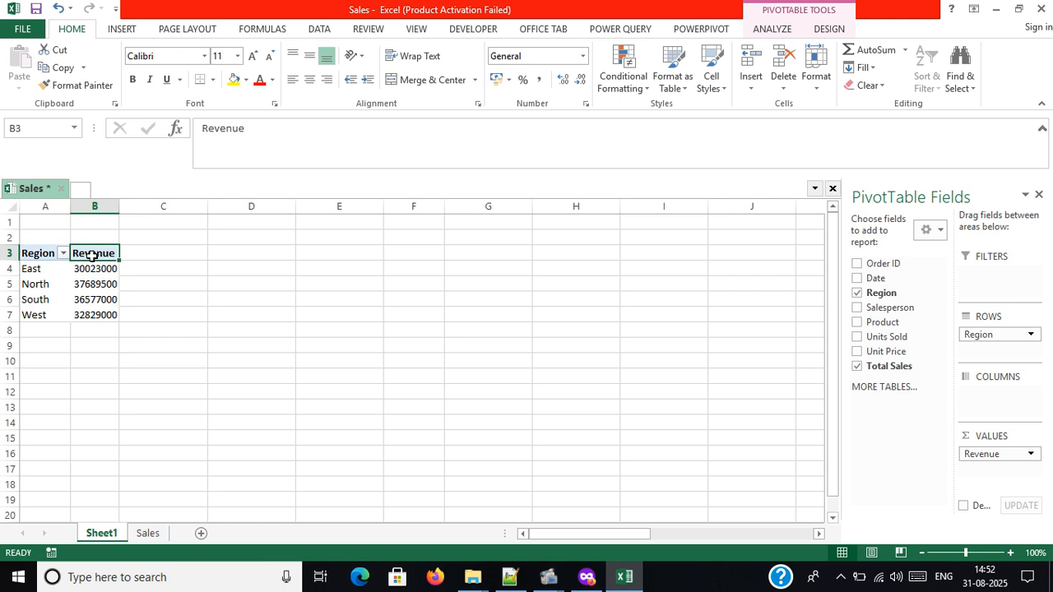
left_click(1031, 454)
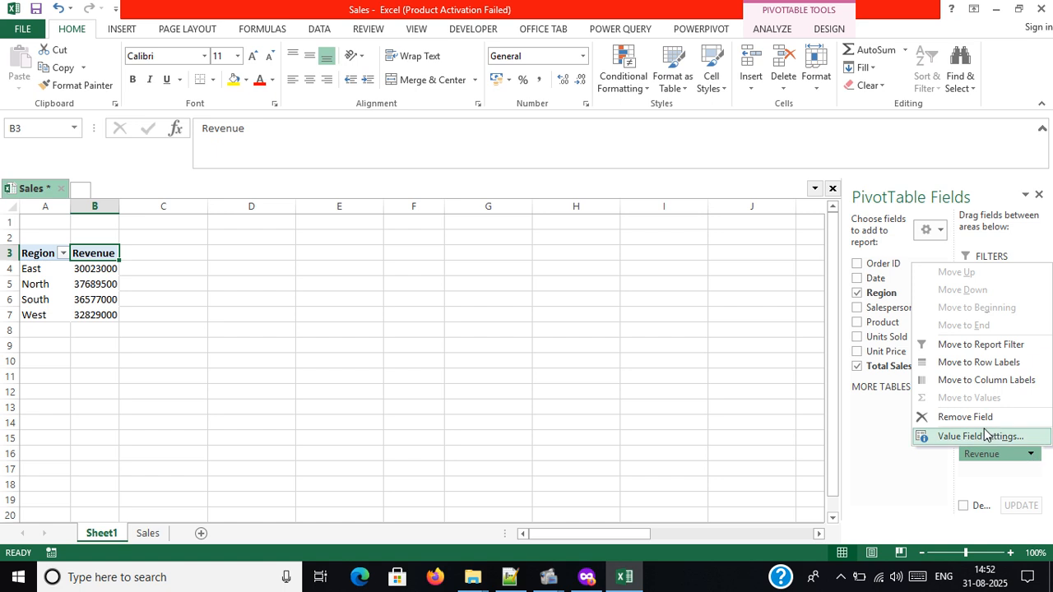
left_click(951, 436)
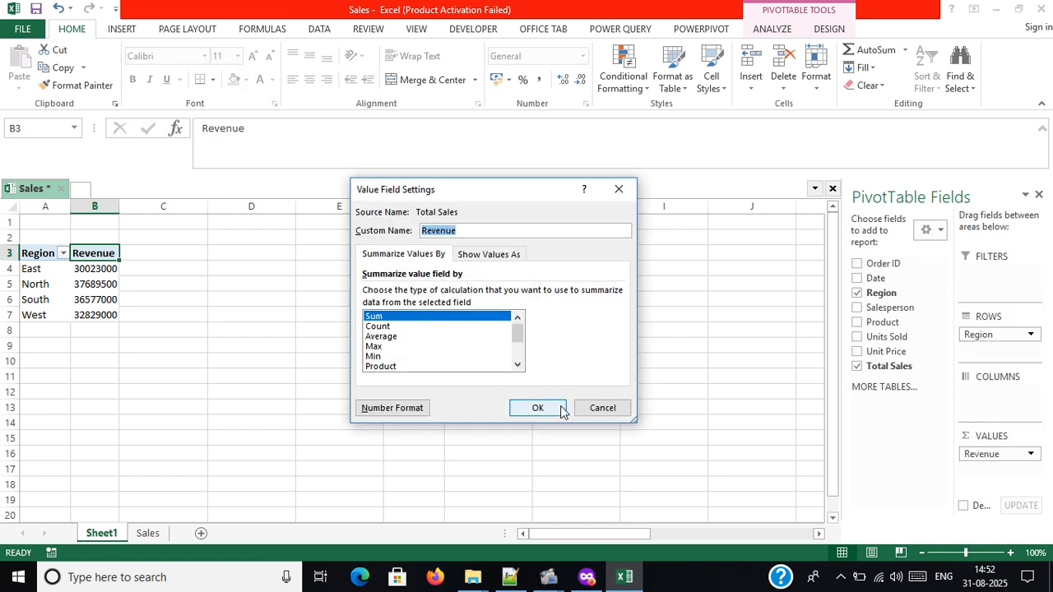
left_click(370, 409)
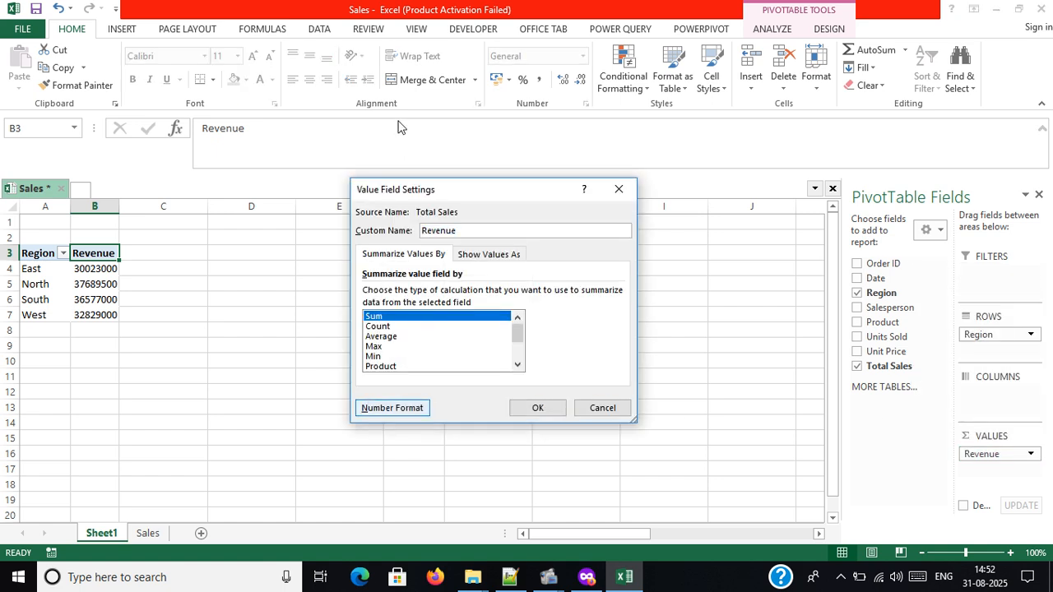
left_click(390, 409)
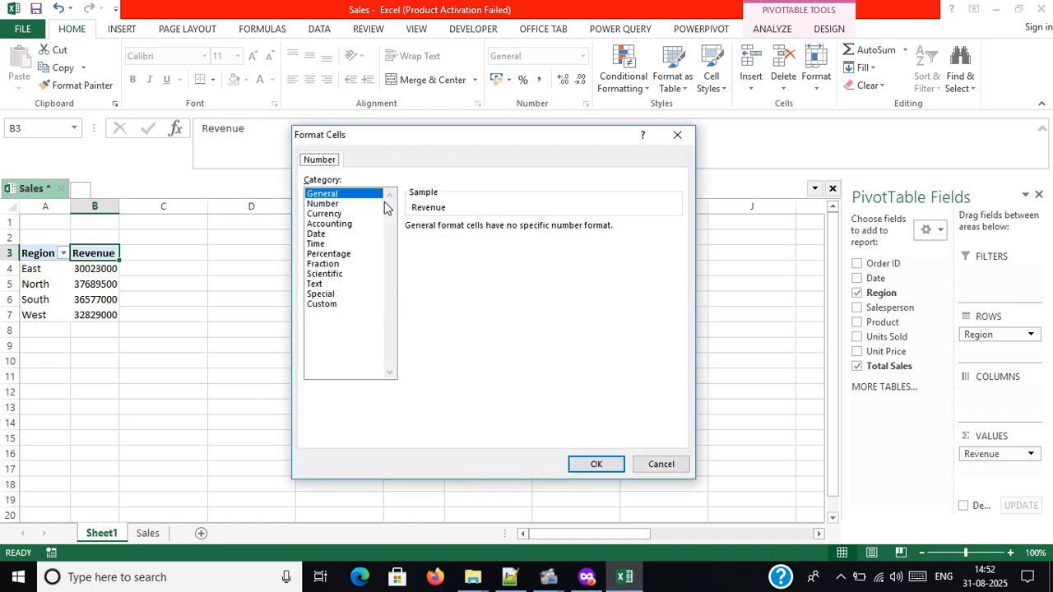
left_click(336, 215)
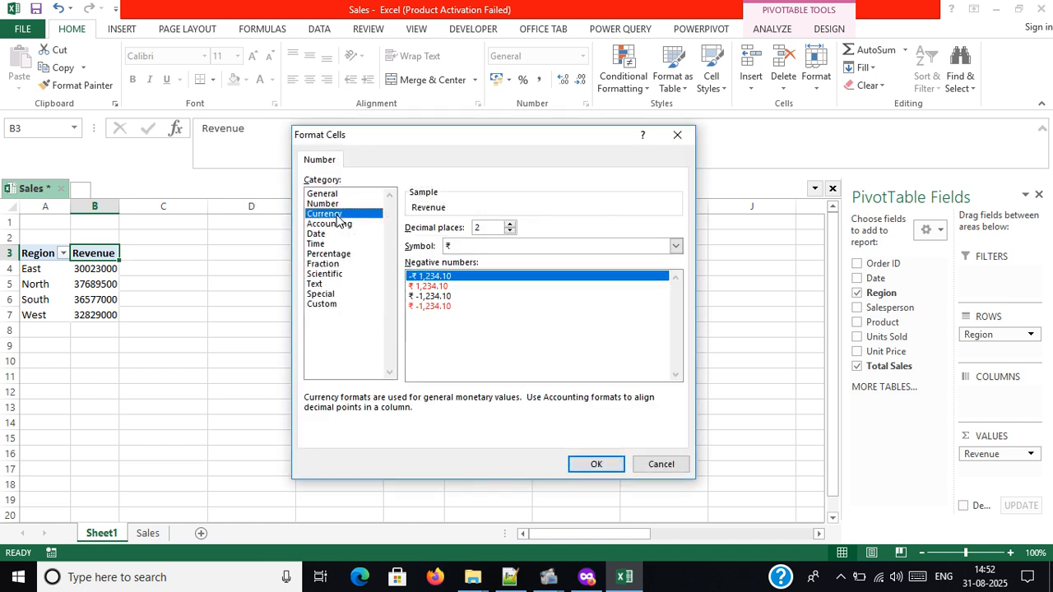
left_click(491, 229)
type("0")
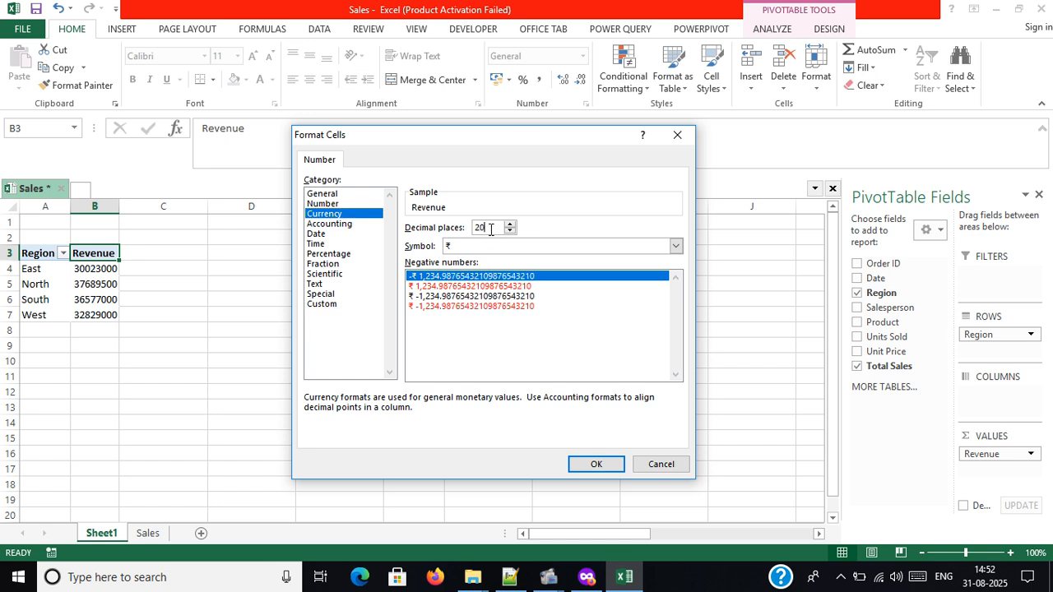
left_click(467, 249)
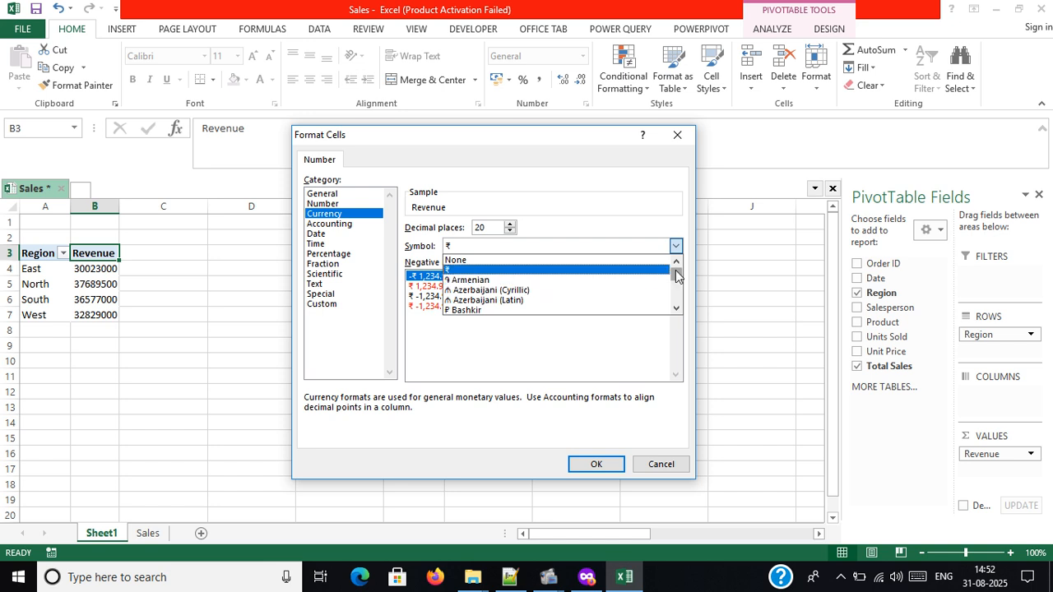
left_click(605, 462)
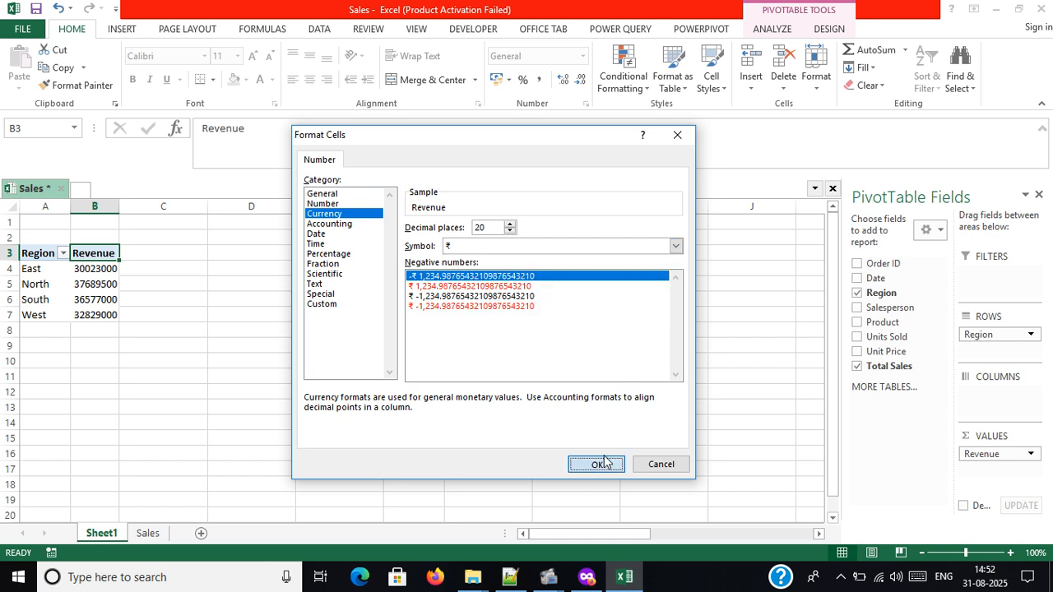
left_click(604, 463)
left_click(538, 409)
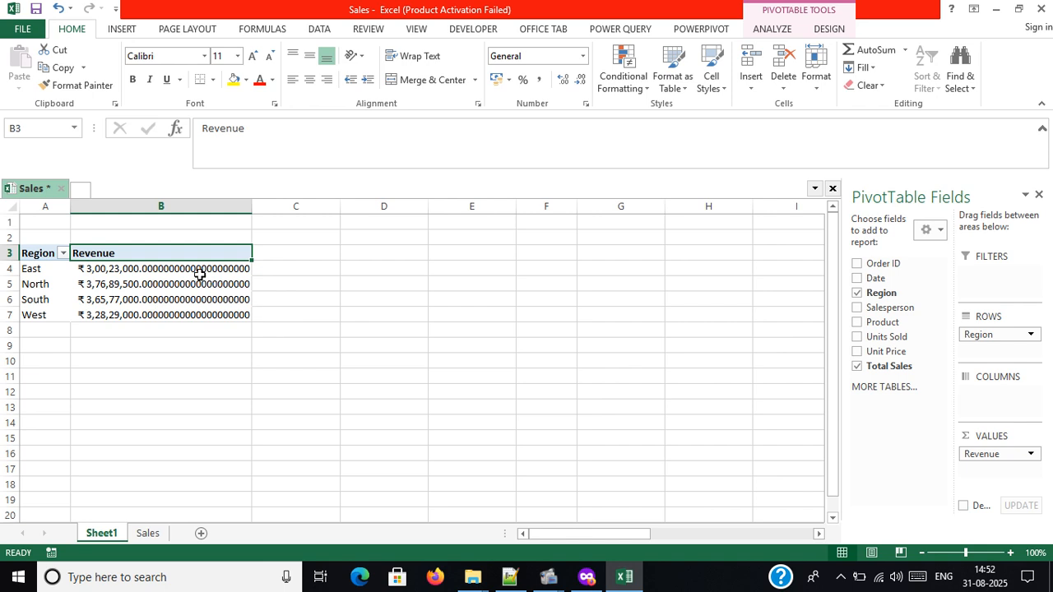
mouse_move(200, 274)
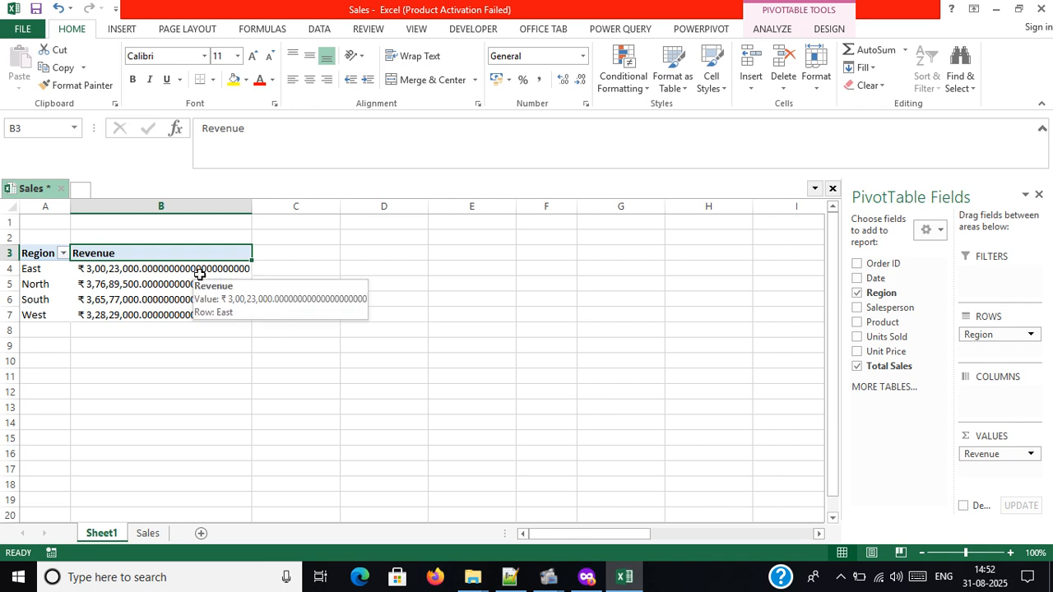
left_click(200, 273)
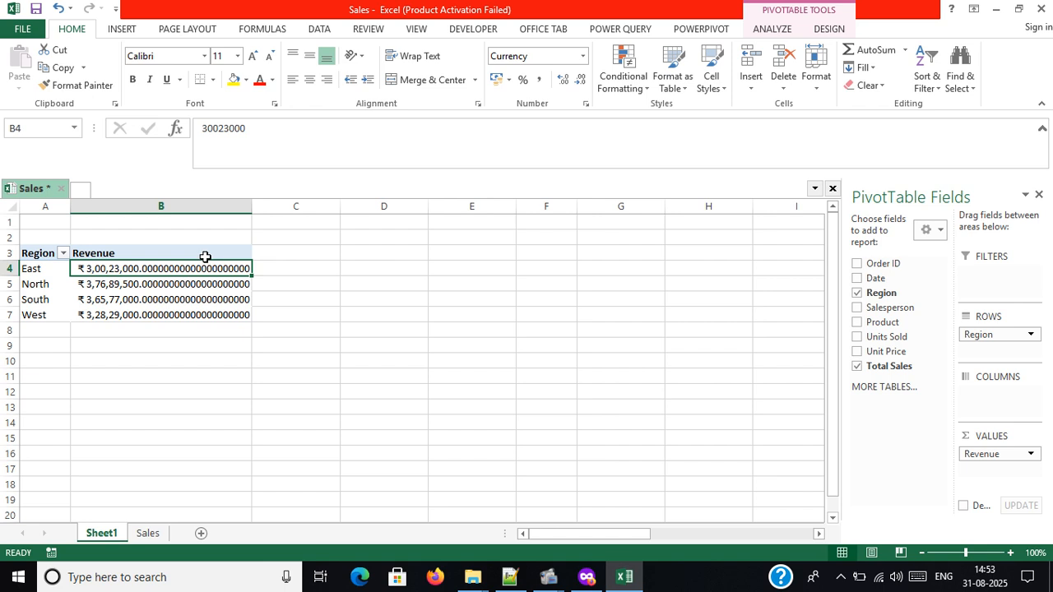
- Set the Revenue value field's currency format to 0 decimal places
double_click(205, 258)
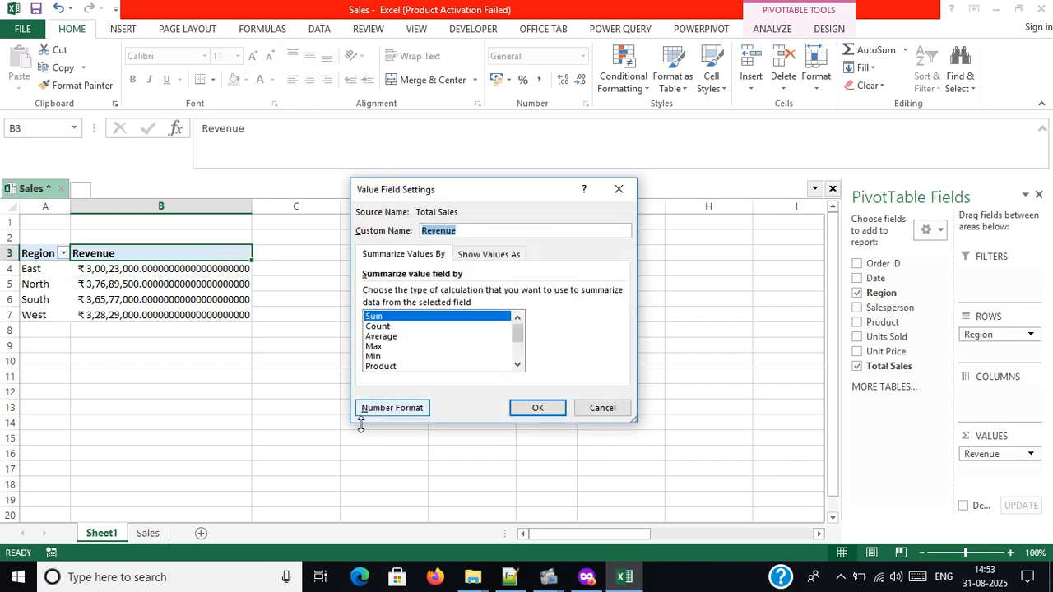
left_click(375, 408)
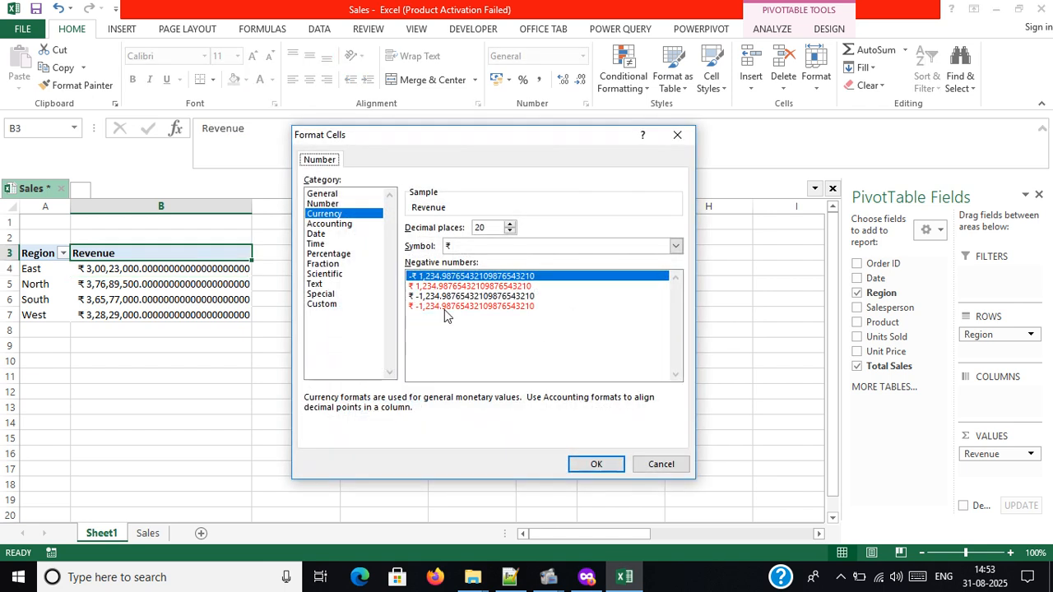
double_click(490, 232)
key("BackSpace")
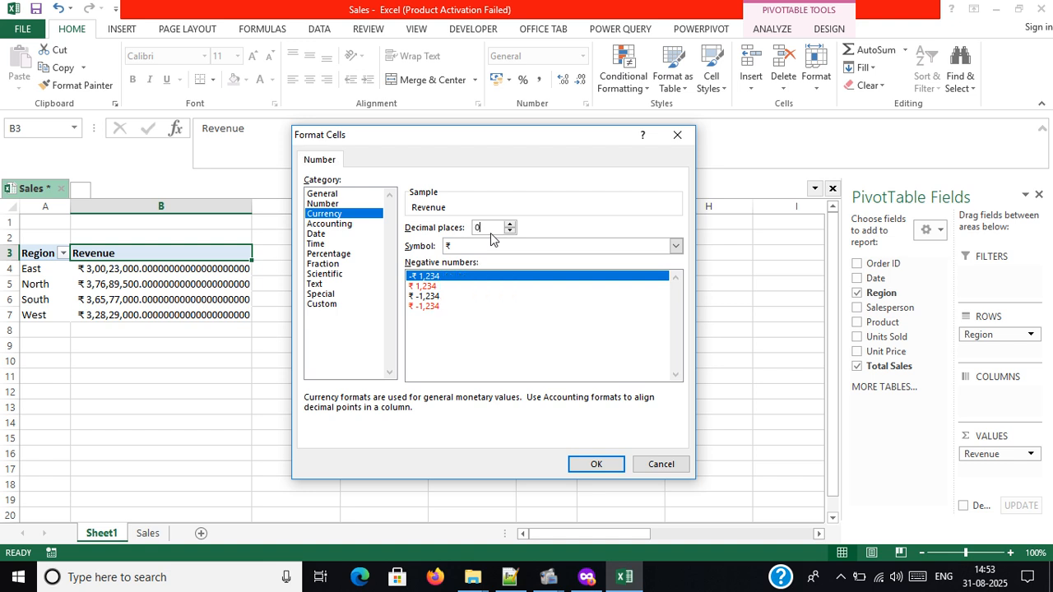
left_click(592, 464)
left_click(538, 411)
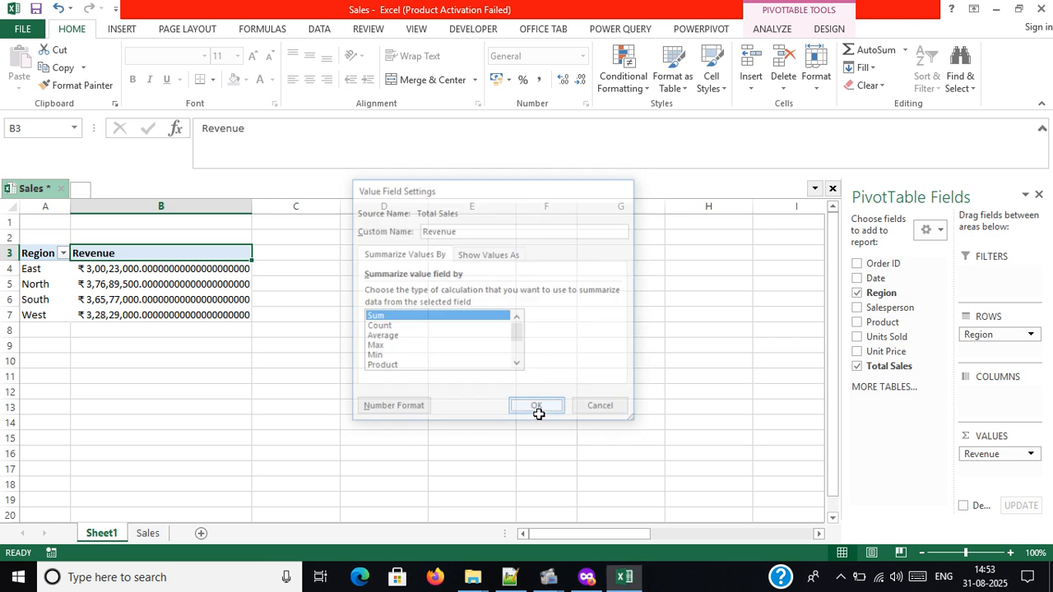
left_click(228, 353)
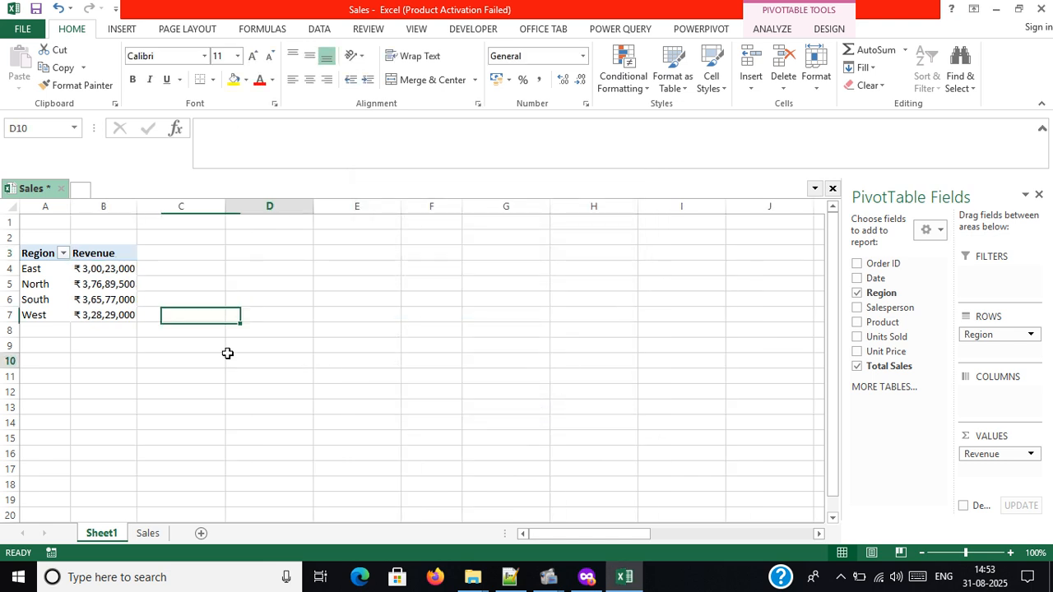
- Insert a Stacked Column PivotChart from the region revenue table A3:B7 and move it slightly up, beside the table
left_click(22, 253)
left_click_drag(48, 255, 79, 313)
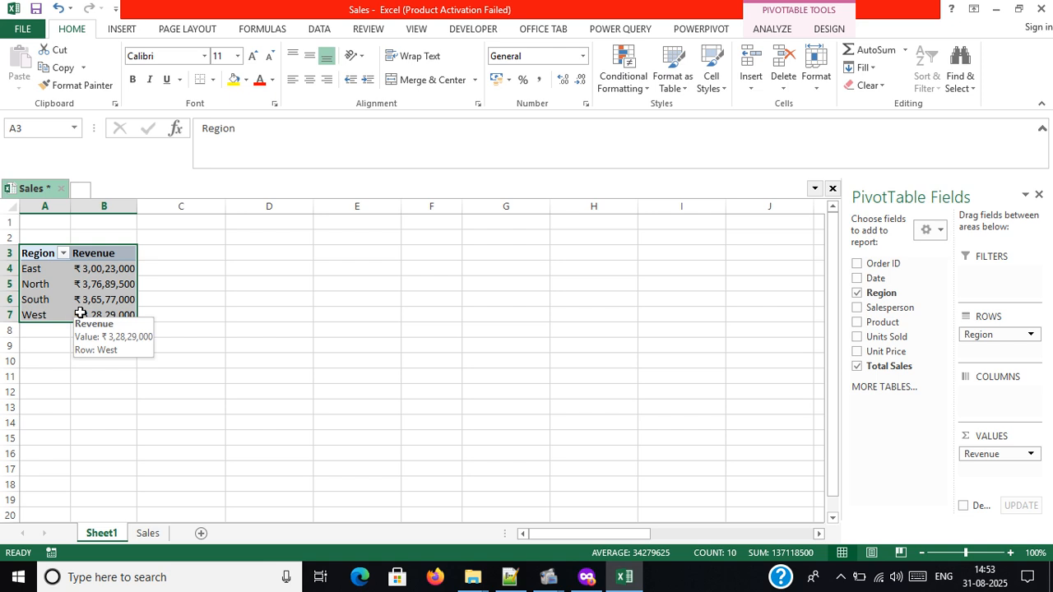
left_click(764, 29)
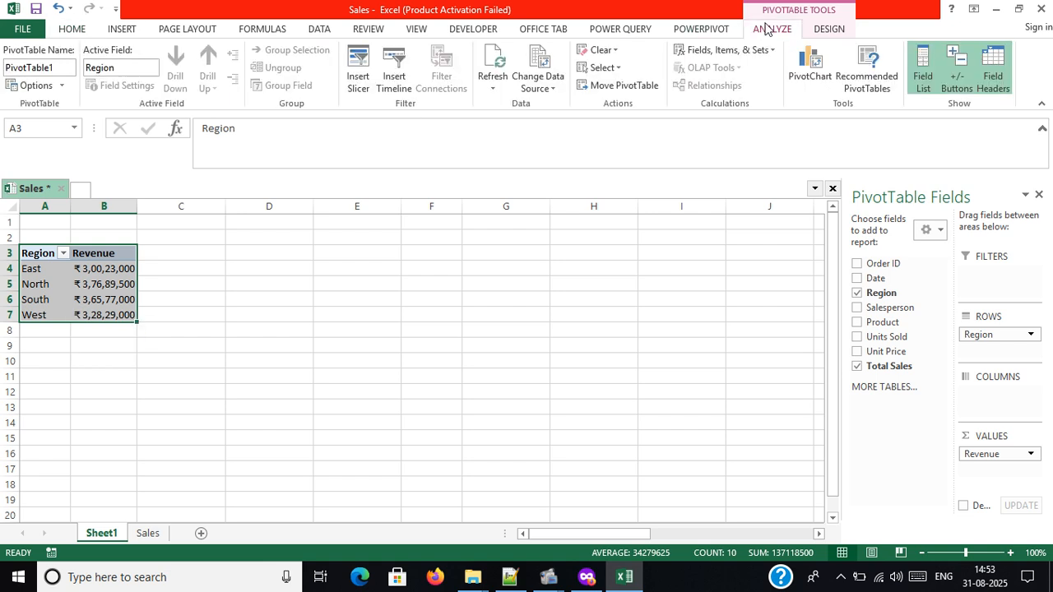
left_click(795, 58)
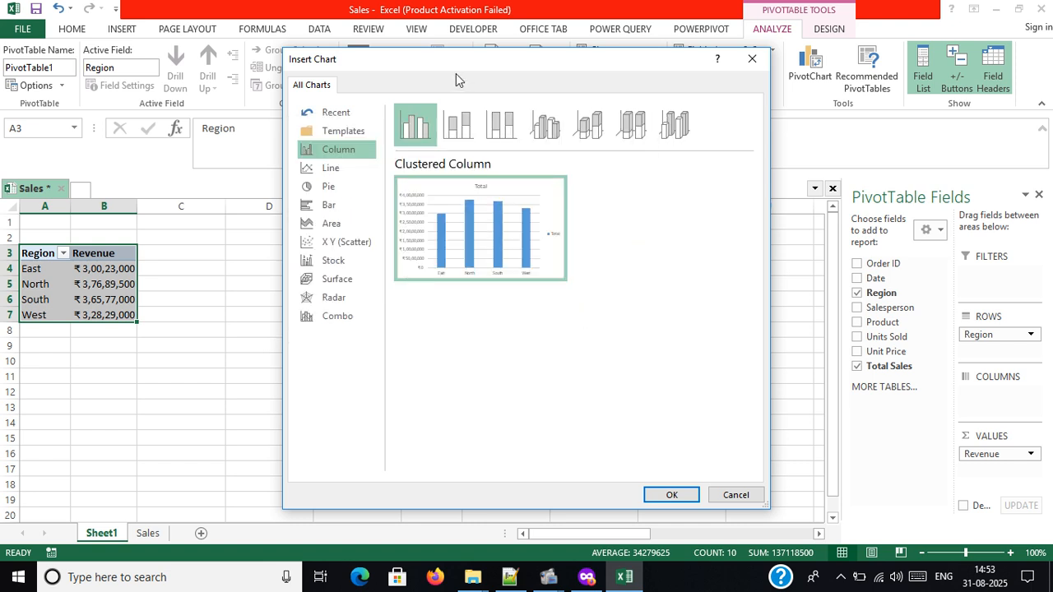
left_click(458, 124)
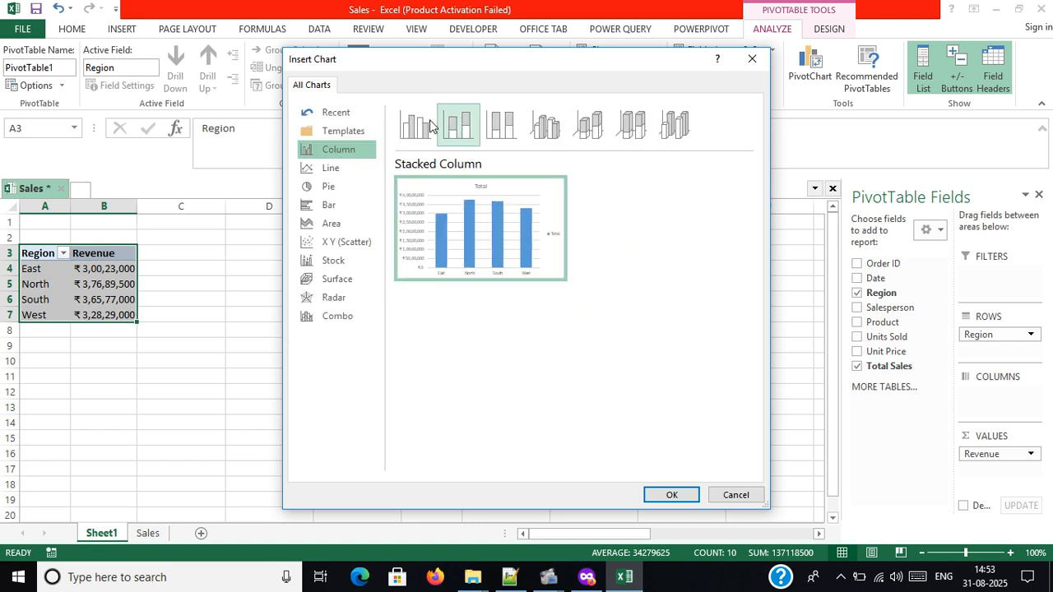
left_click(682, 499)
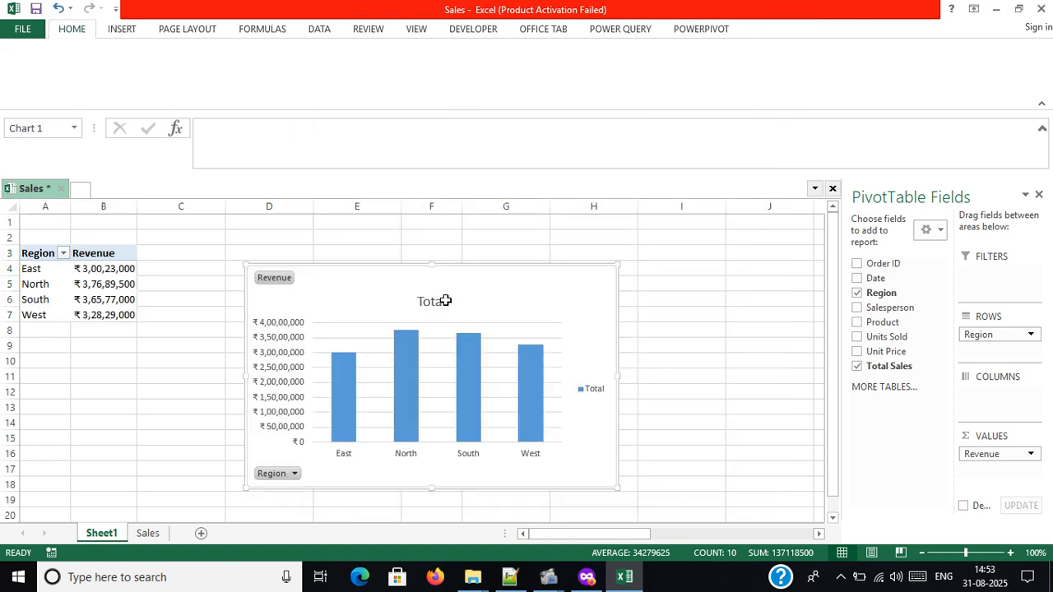
left_click_drag(389, 283, 390, 270)
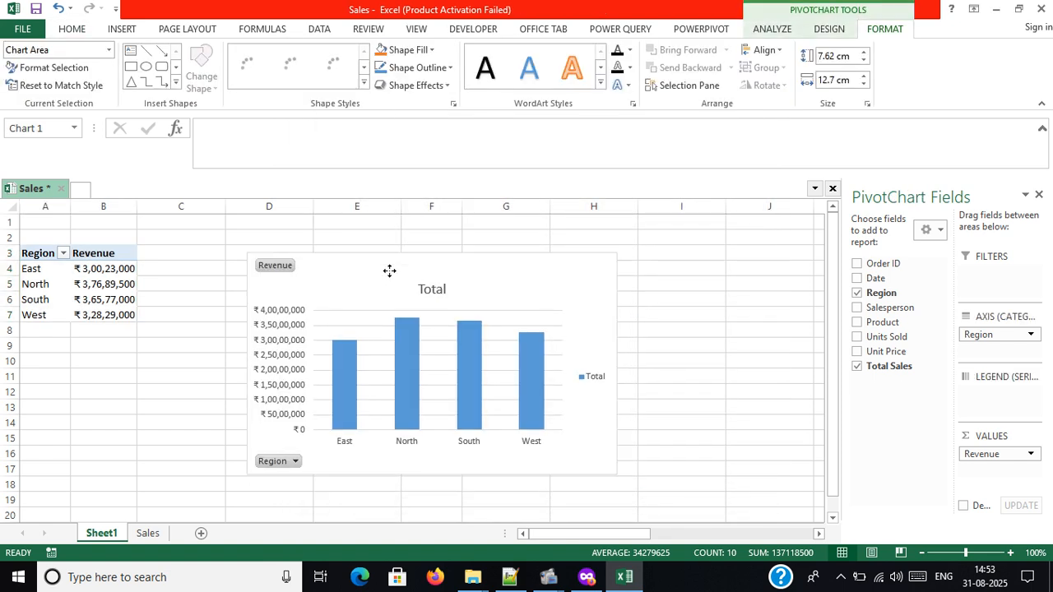
- Hide all field buttons on the PivotChart and delete its legend
right_click(284, 271)
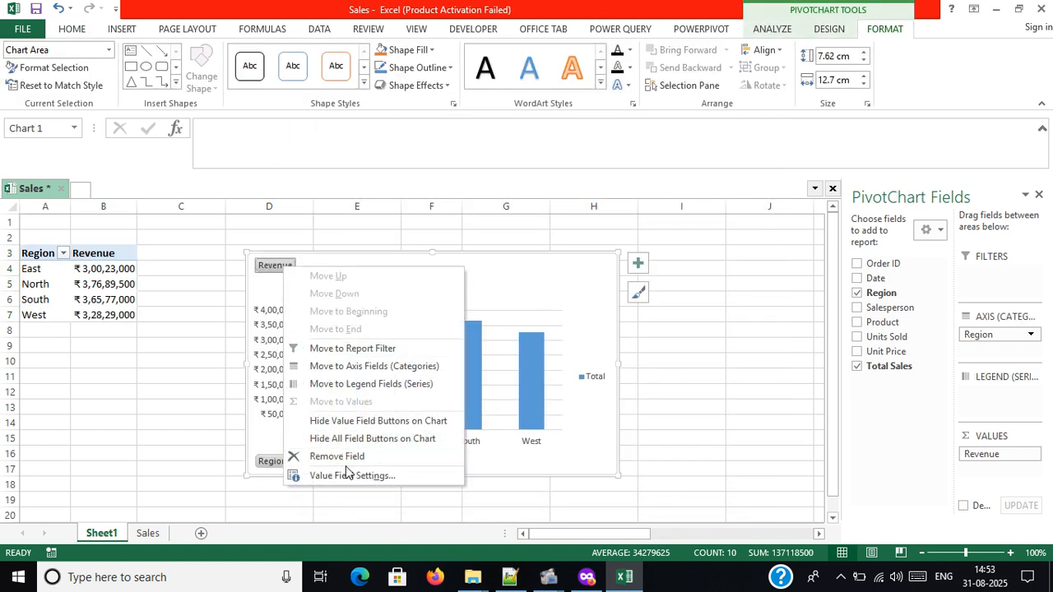
left_click(385, 439)
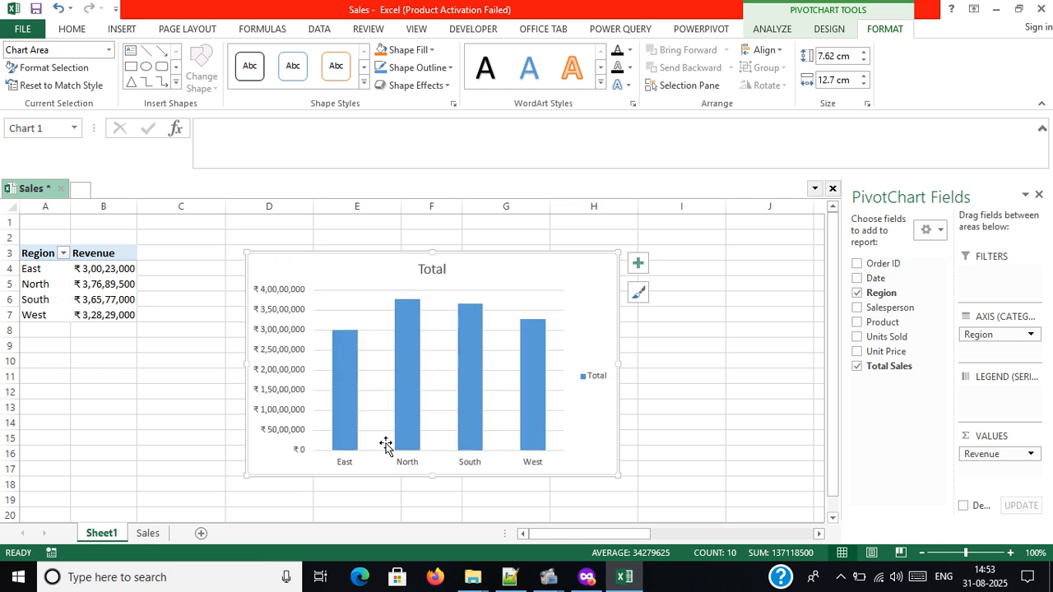
left_click(705, 359)
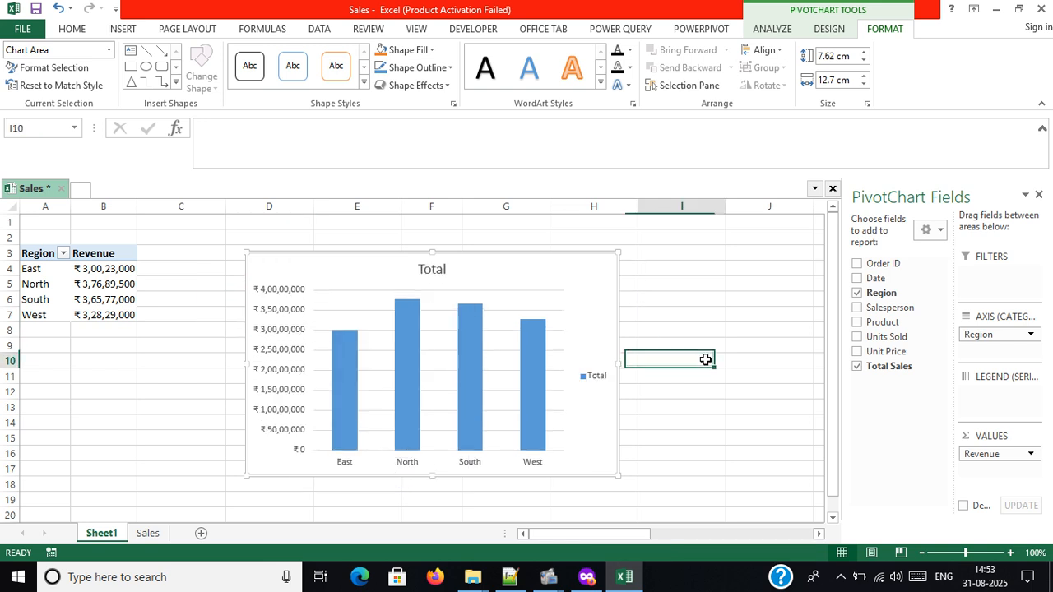
left_click(607, 376)
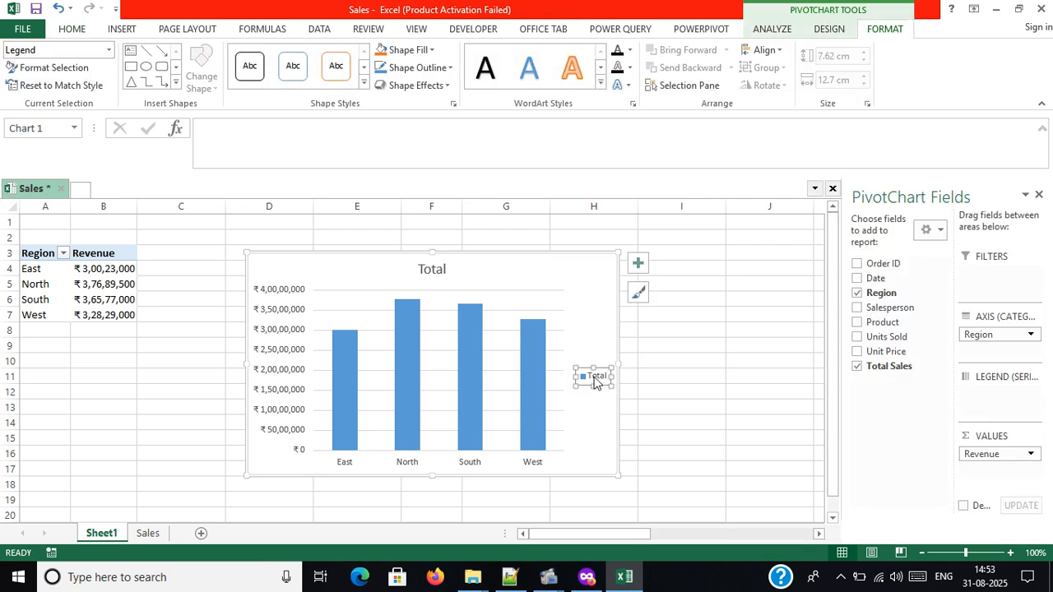
right_click(596, 377)
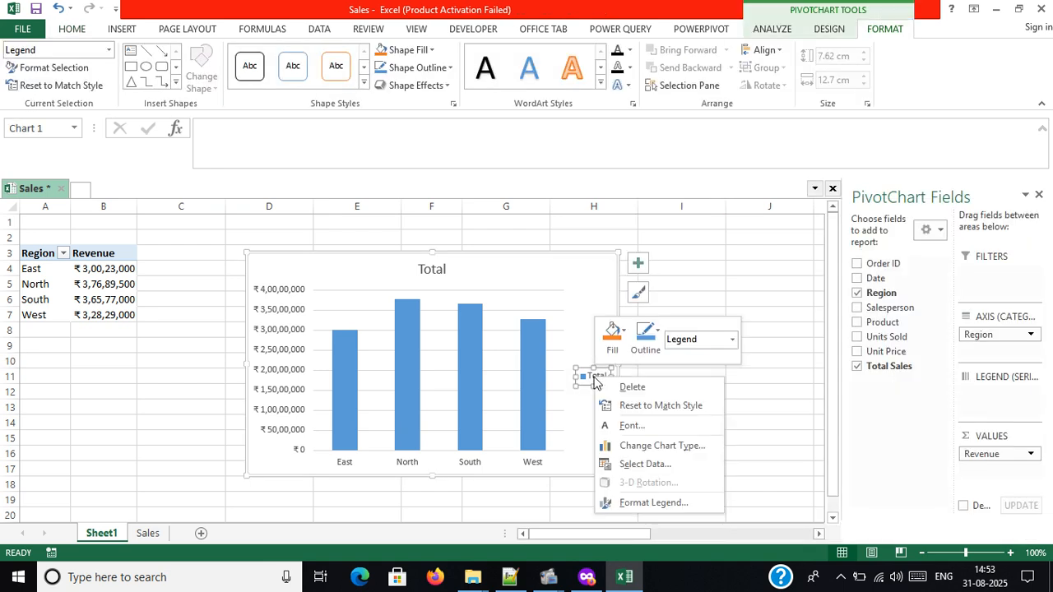
left_click(635, 387)
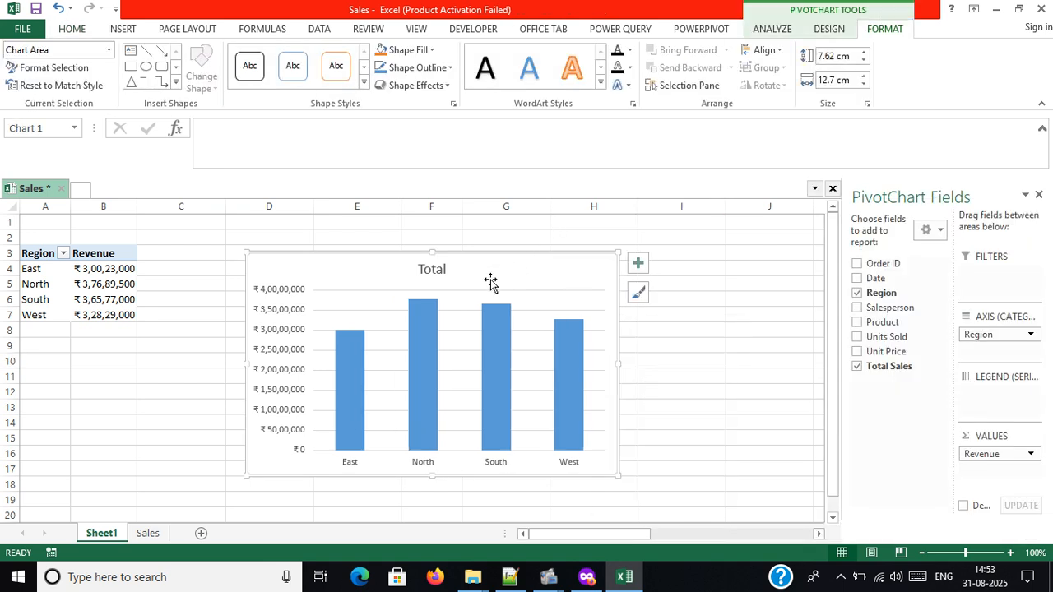
- Change the PivotChart's title to Region Wise Sales
double_click(440, 272)
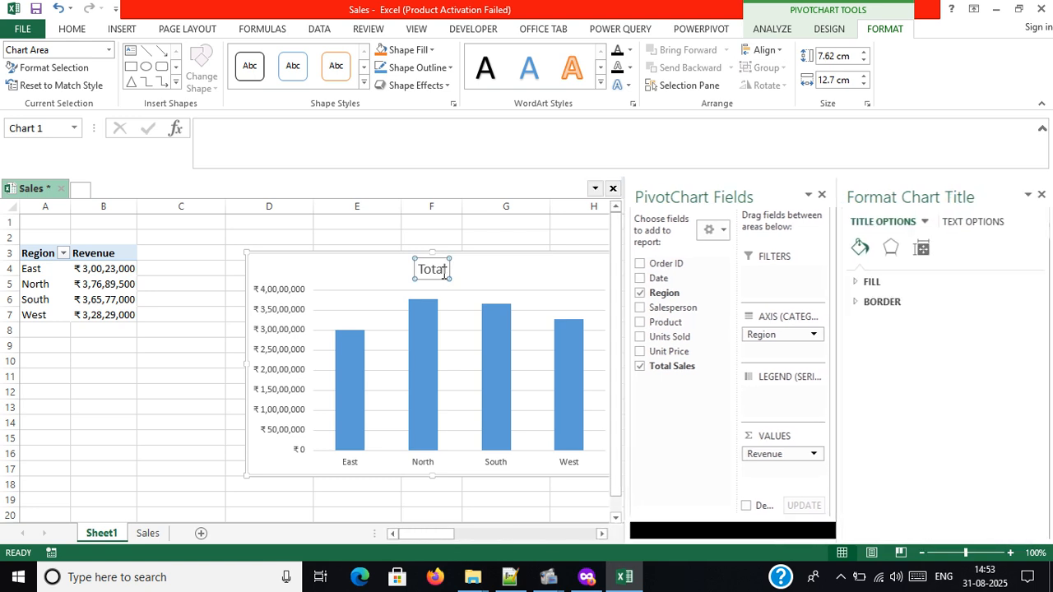
double_click(432, 271)
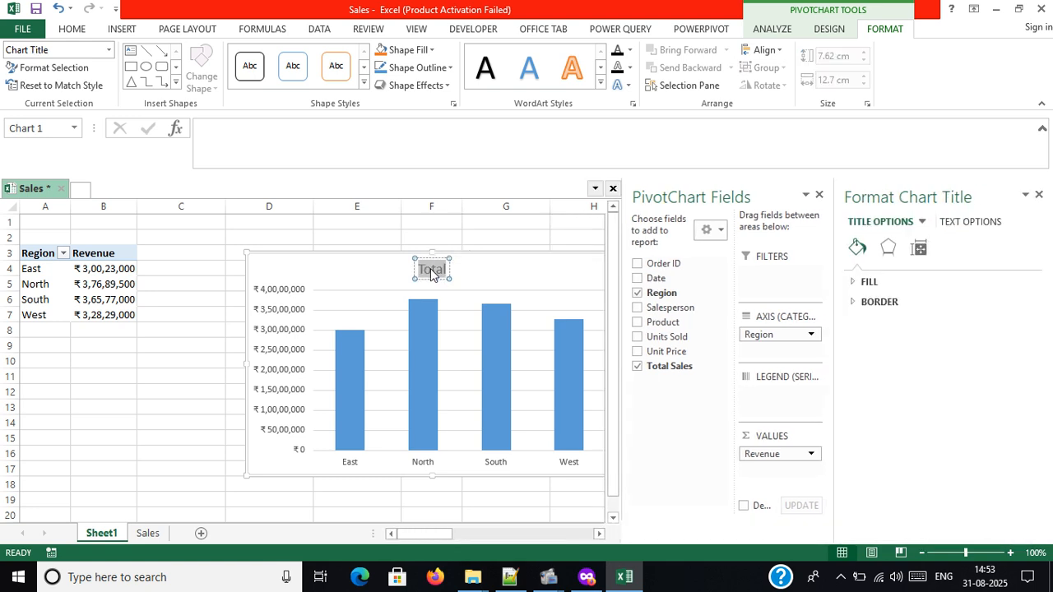
type("Region W")
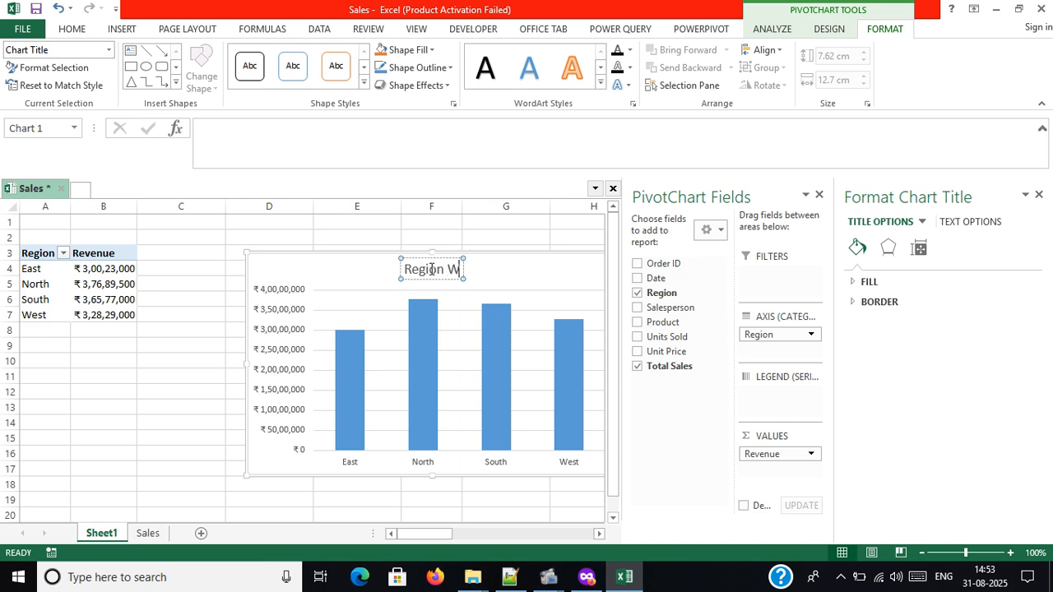
type("ise Sales")
key("Return")
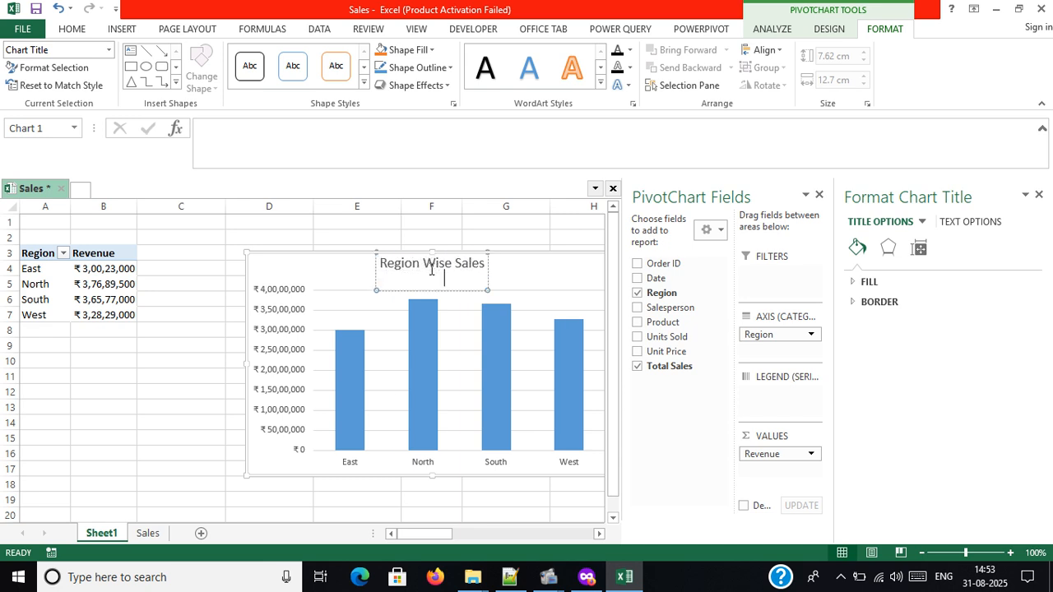
key("BackSpace")
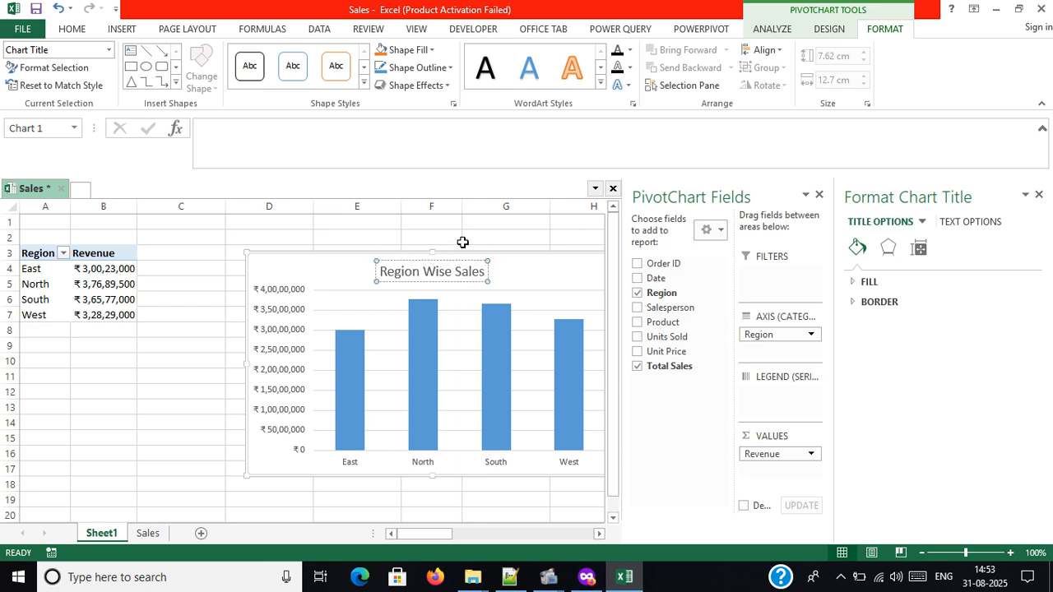
left_click(465, 240)
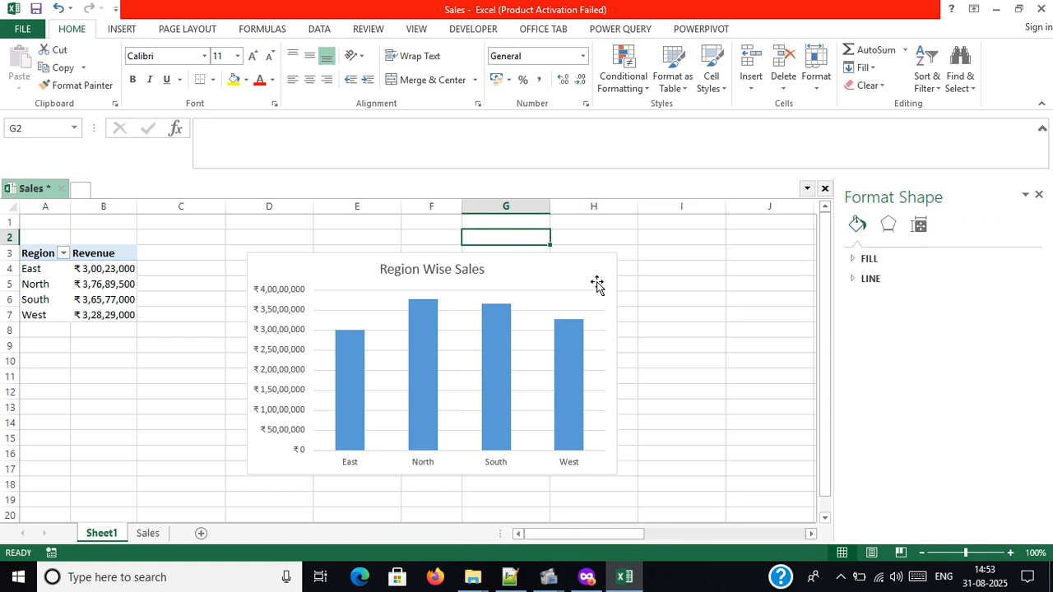
left_click(319, 274)
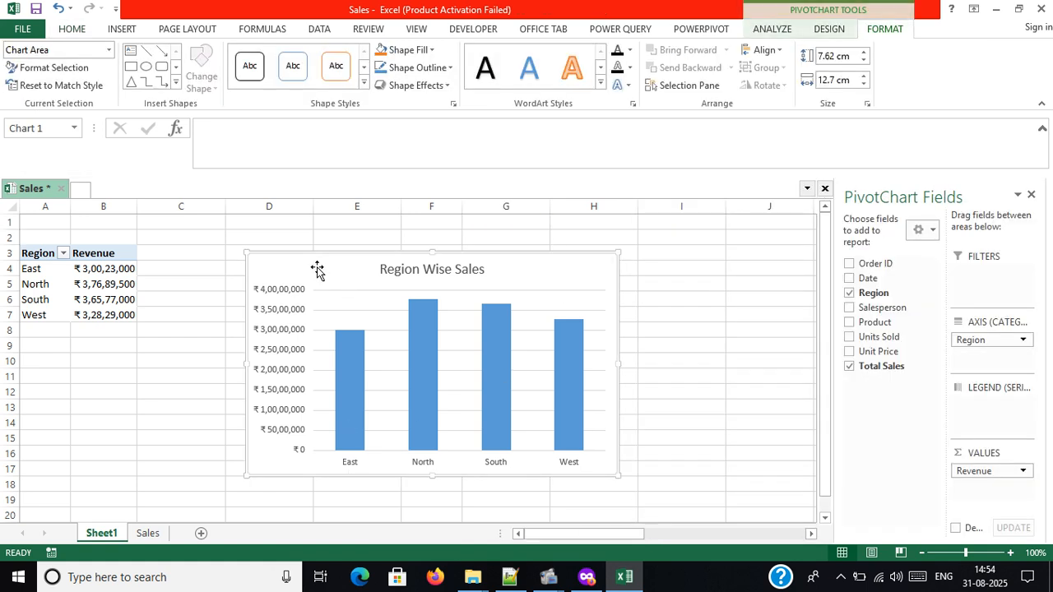
- Rename the PivotTable sheet as KPI 1 and go to the Sales sheet
double_click(102, 533)
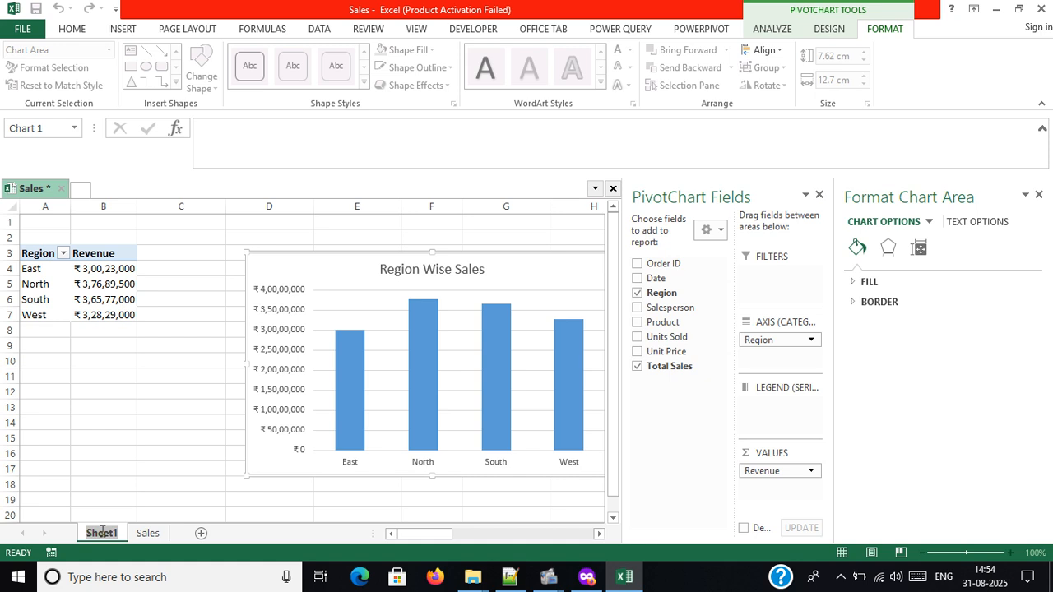
type("KPI1")
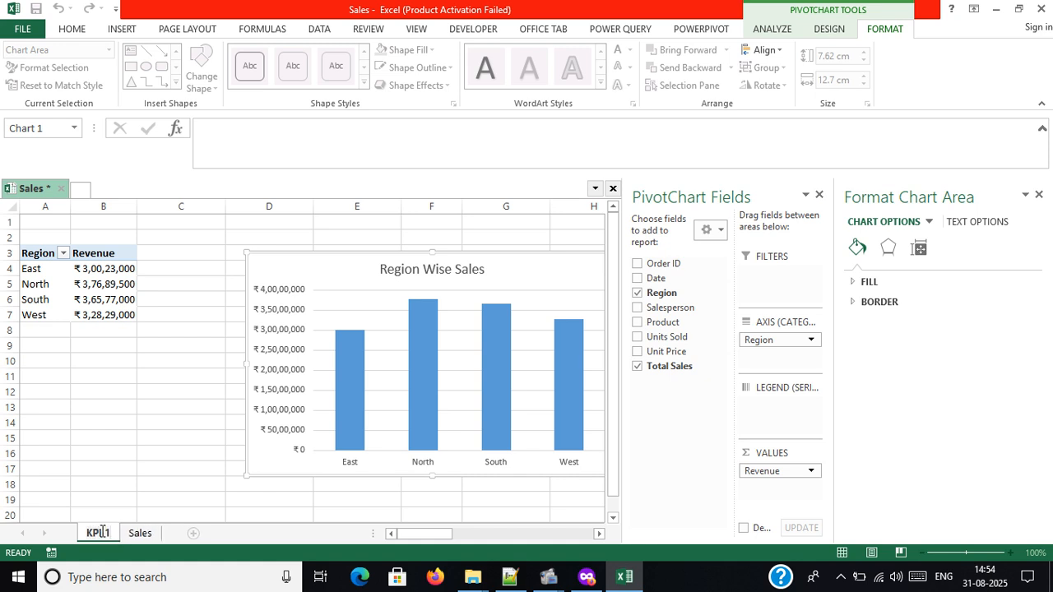
left_click(151, 473)
left_click(151, 539)
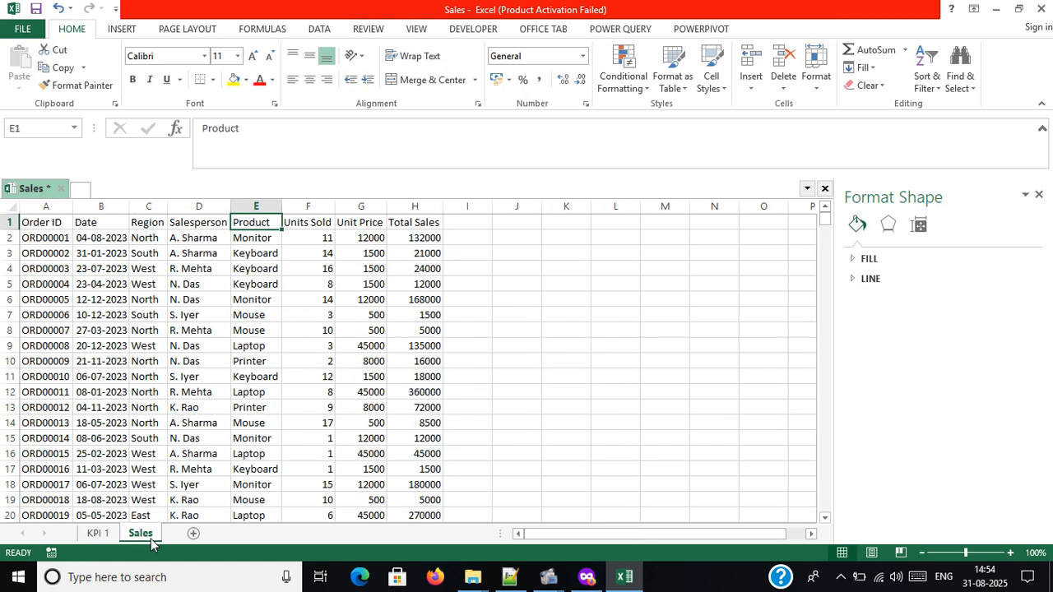
- Switch to Notepad++ to read the question on month-by-month sales, and return to the Excel workbook
left_click(516, 573)
left_click(385, 134)
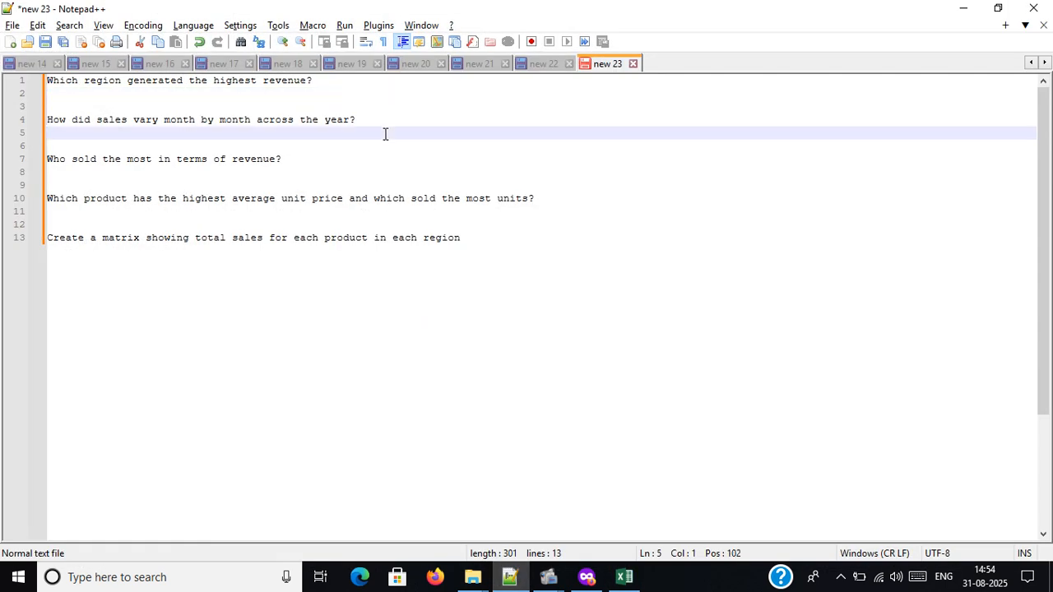
key("alt+Tab")
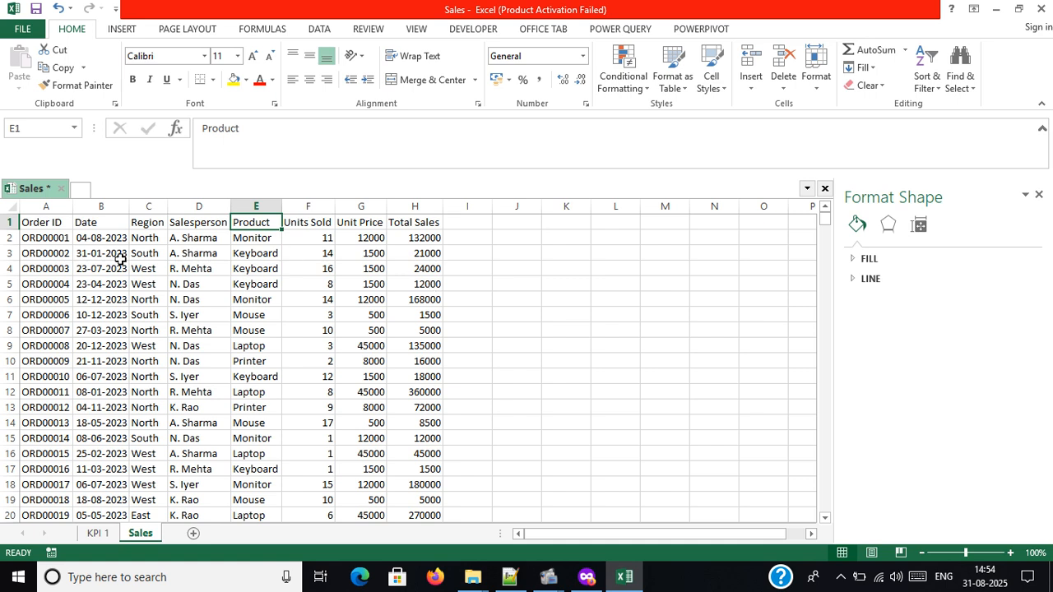
- Add a MonthName column header in I1, next to Total Sales on the Sales sheet
left_click(104, 239)
left_click(265, 239)
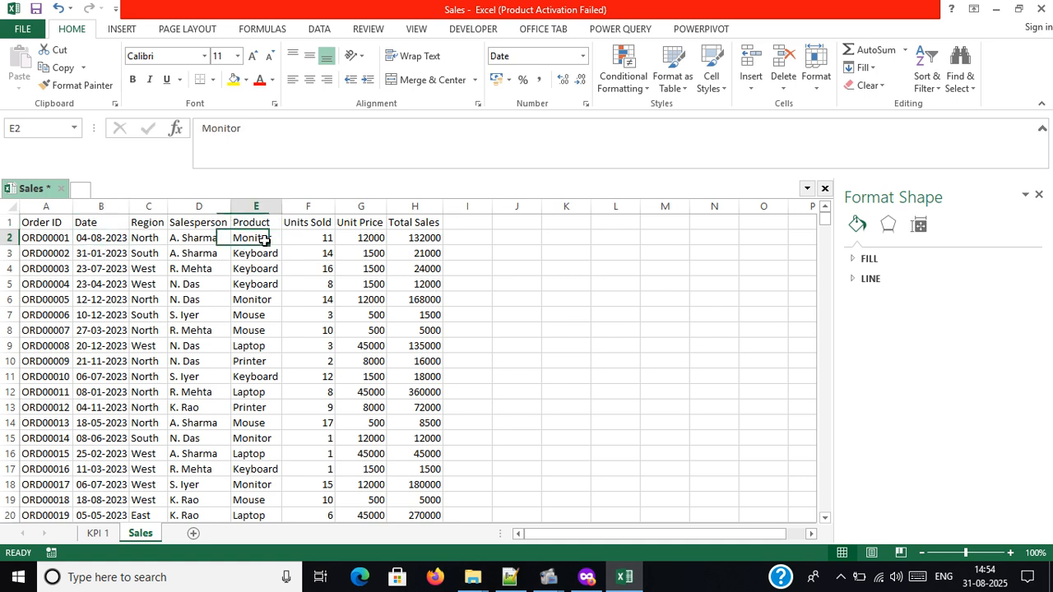
left_click(427, 242)
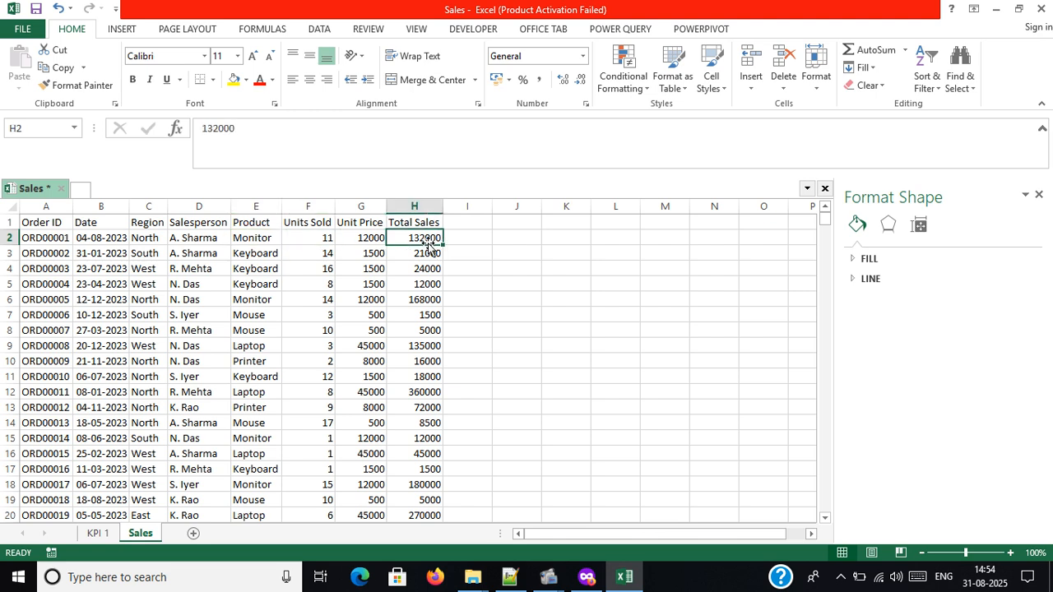
left_click(461, 226)
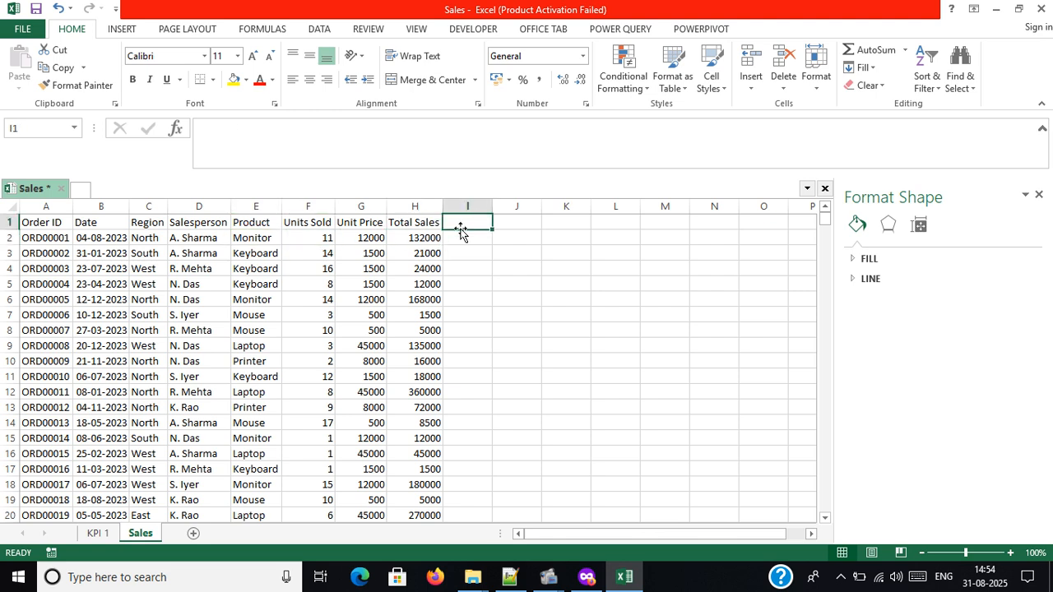
type("MonthName")
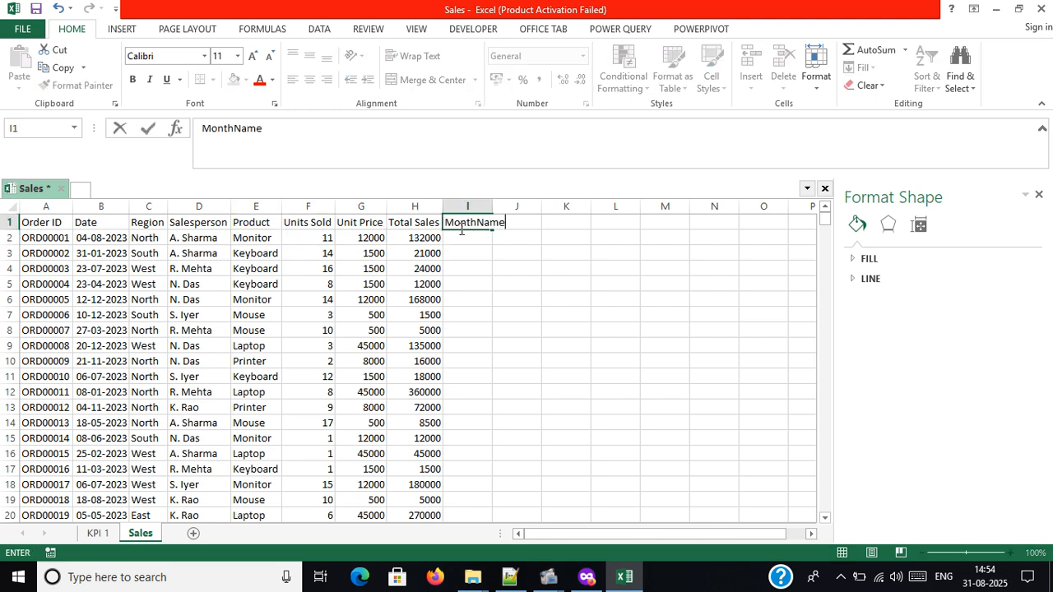
- Enter the formula =TEXT(B2,"MMM") in I2 to derive the short month name from the order date
left_click(465, 237)
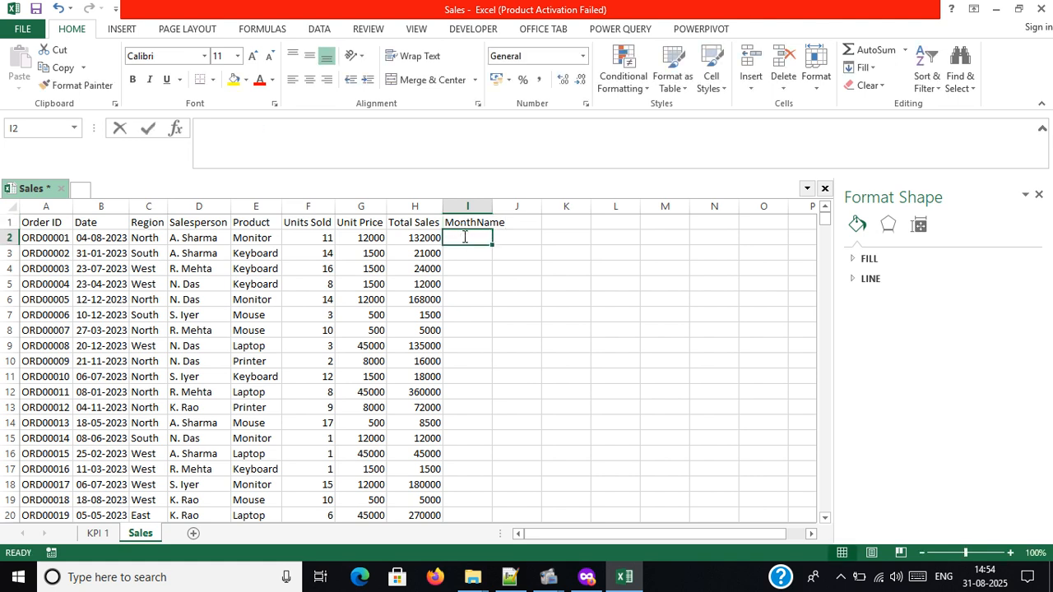
type("=TEXT(")
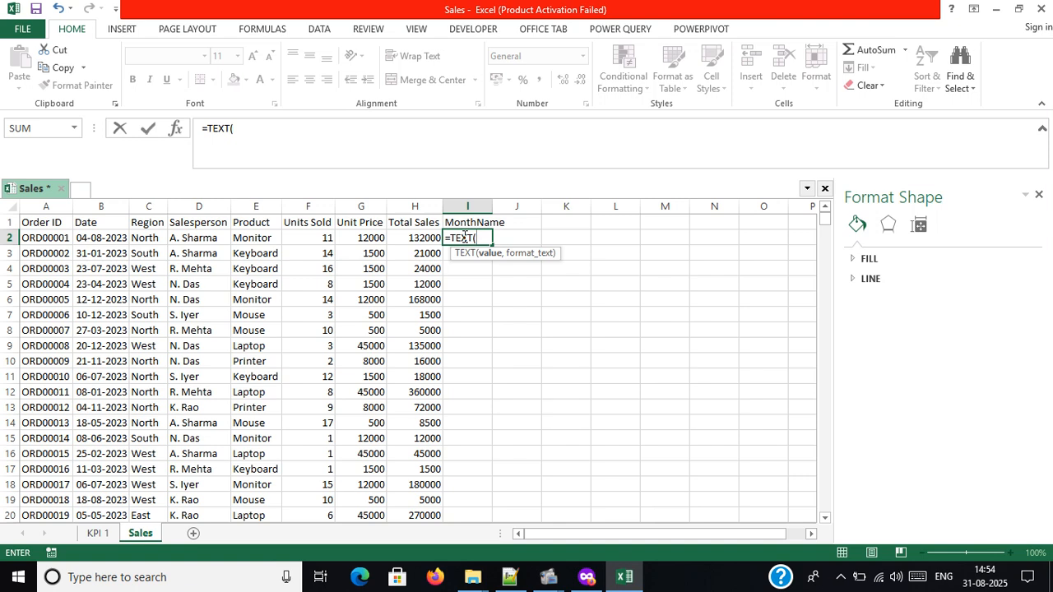
left_click(110, 237)
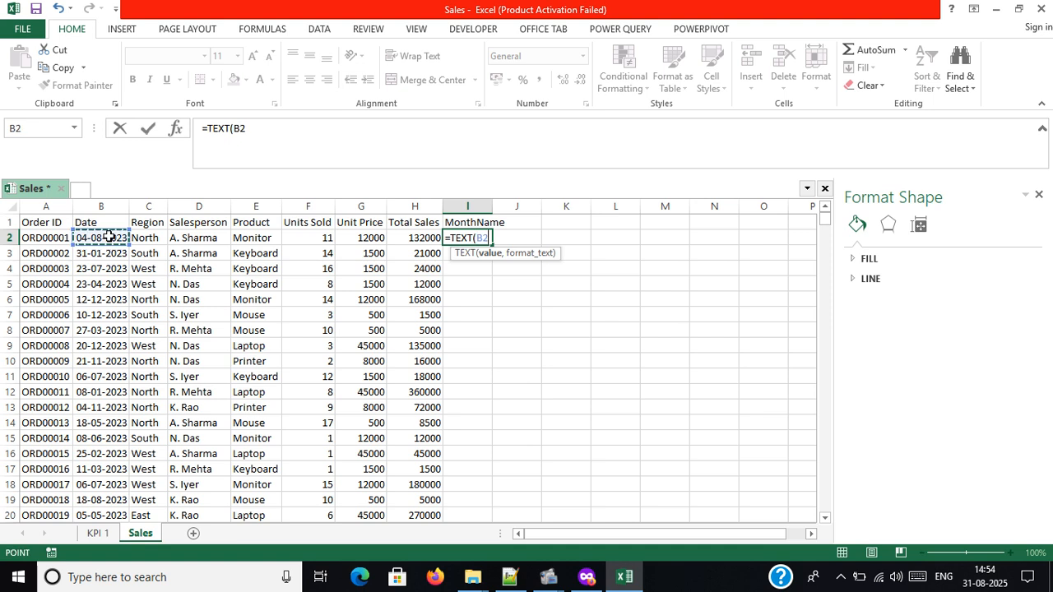
type(",")
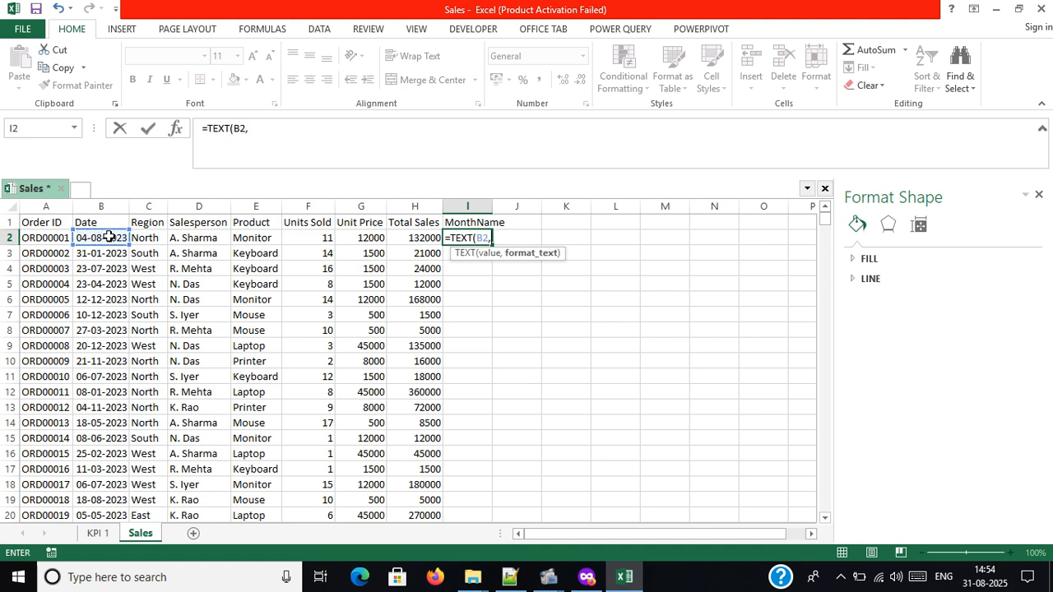
type("\"MMM\")")
key("Return")
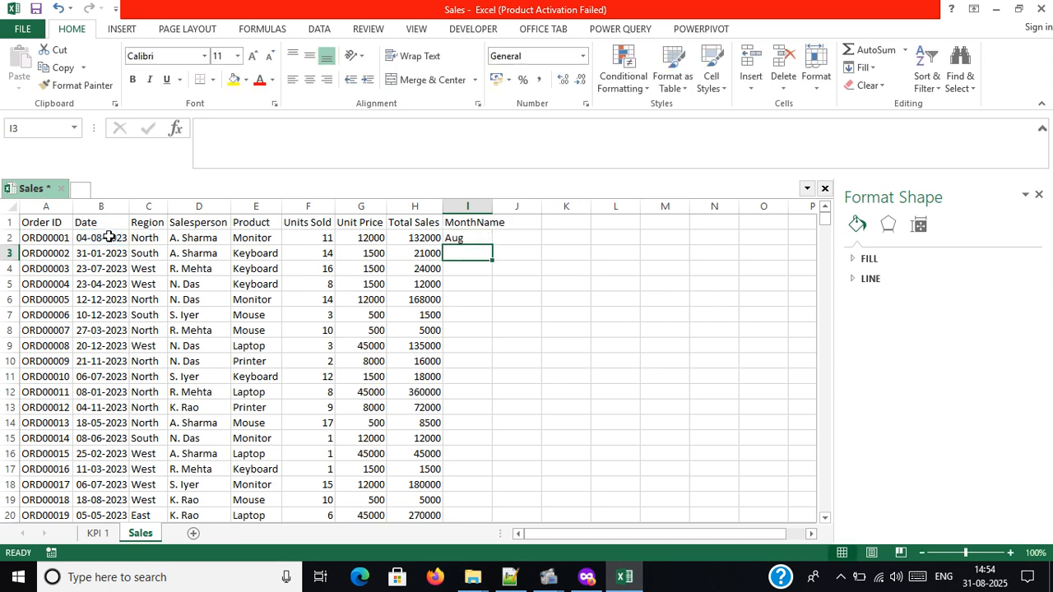
- Fill the month formula down the whole MonthName column and autofit the column's width
left_click(488, 238)
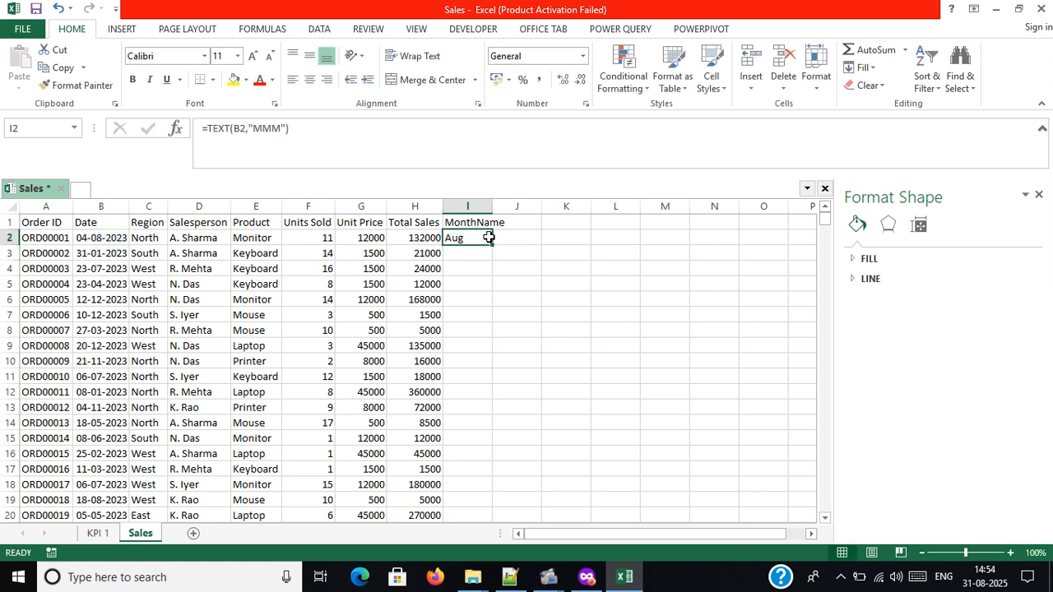
double_click(492, 245)
double_click(491, 205)
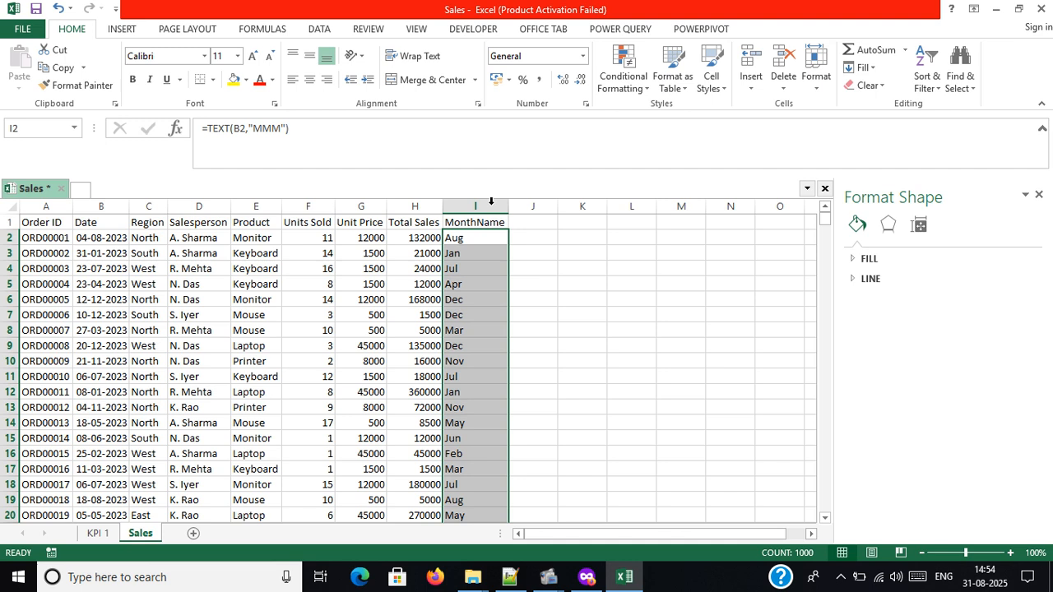
left_click(523, 250)
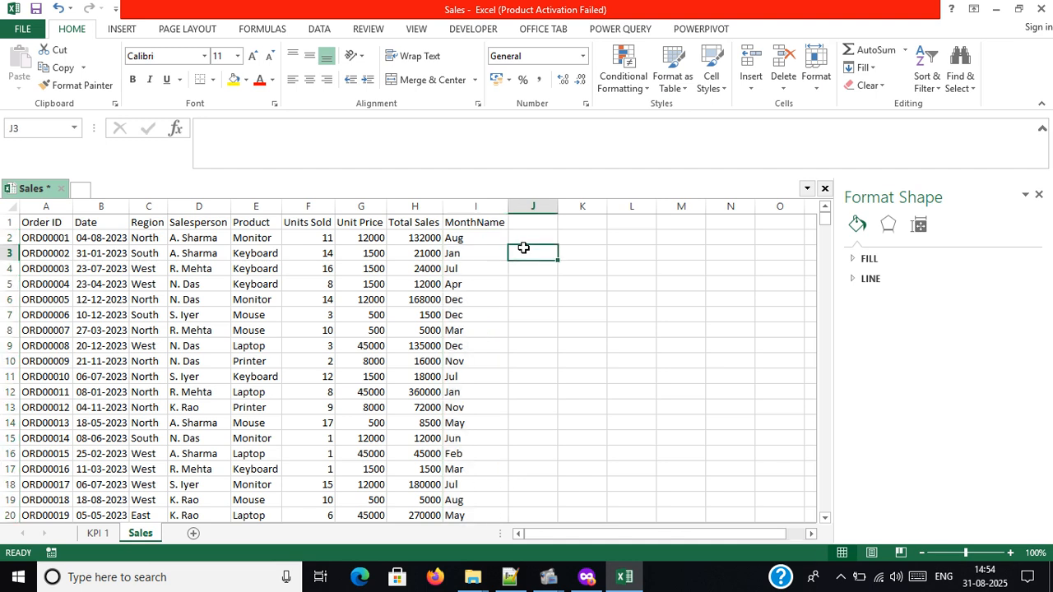
left_click(90, 537)
left_click(141, 289)
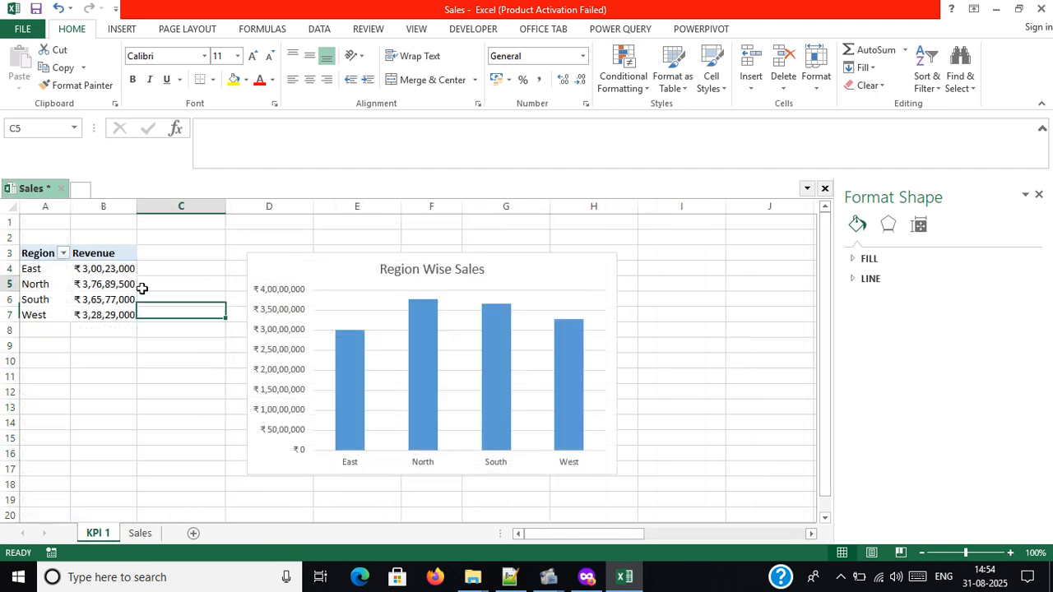
left_click(140, 534)
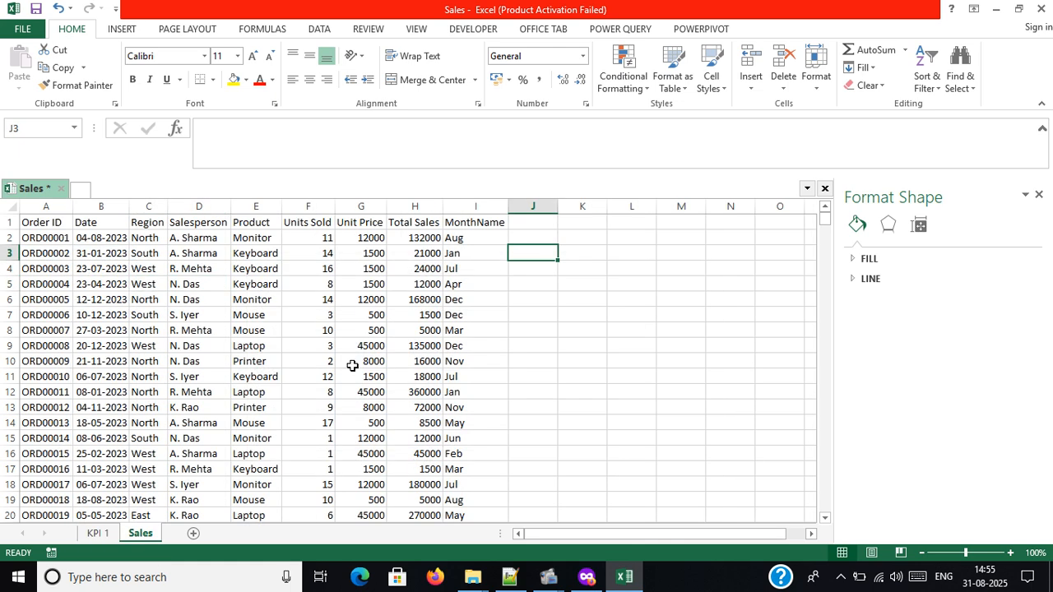
- Insert a PivotTable based on the Sales data on a new worksheet
left_click(79, 250)
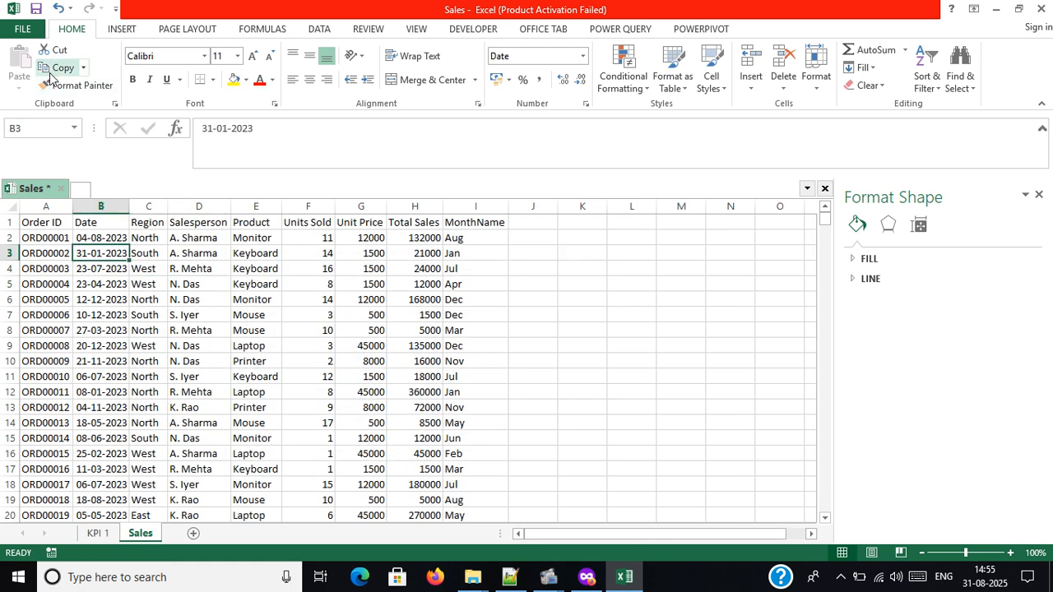
left_click(107, 31)
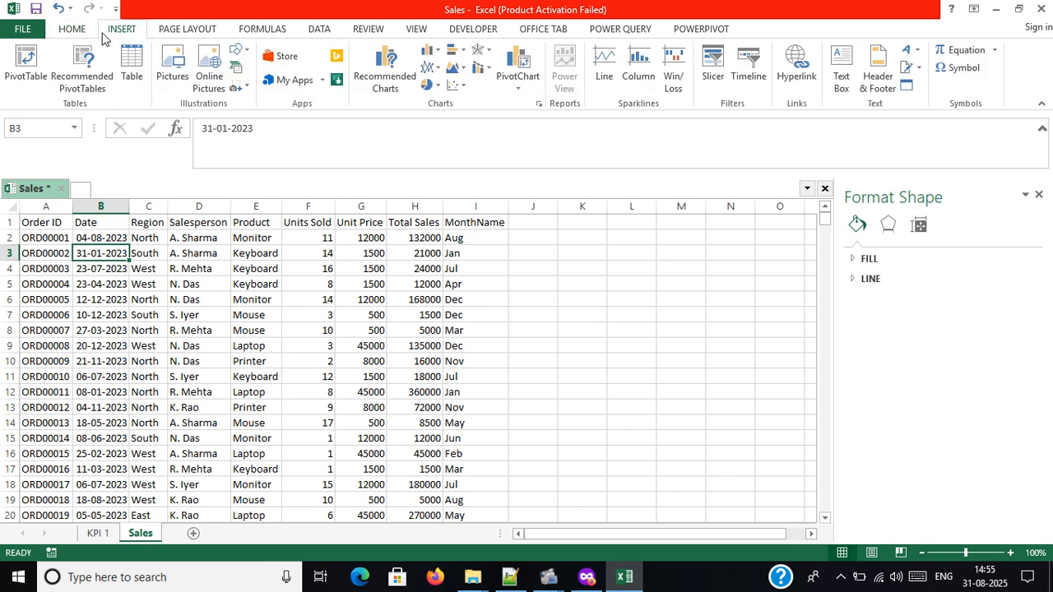
left_click(21, 74)
left_click(540, 409)
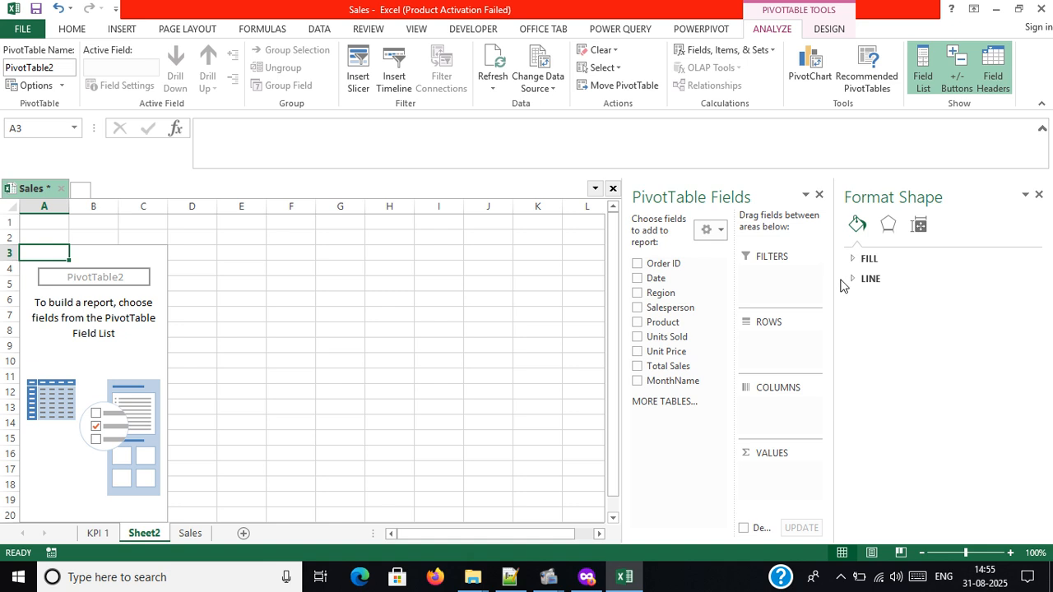
- Close the Format Shape pane and set up the PivotTable with MonthName as rows and Total Sales as values
left_click(1039, 195)
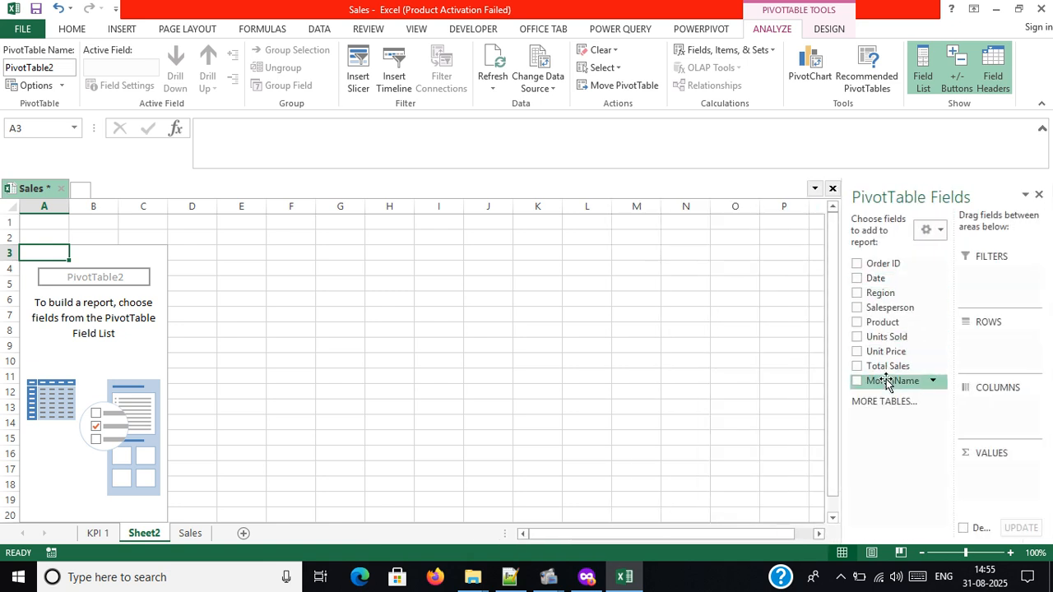
left_click_drag(887, 381, 981, 351)
left_click_drag(918, 366, 989, 486)
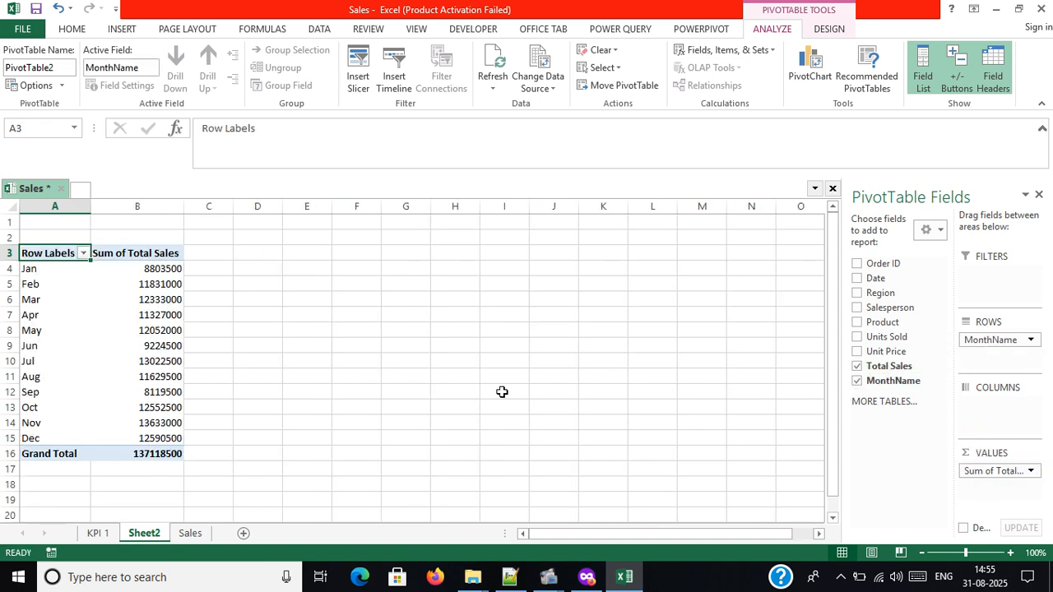
- Rename the PivotTable's Row Labels header as Month
double_click(55, 253)
key("BackSpace")
key("BackSpace")
key("BackSpace")
key("BackSpace")
key("BackSpace")
key("BackSpace")
key("BackSpace")
key("BackSpace")
key("BackSpace")
key("BackSpace")
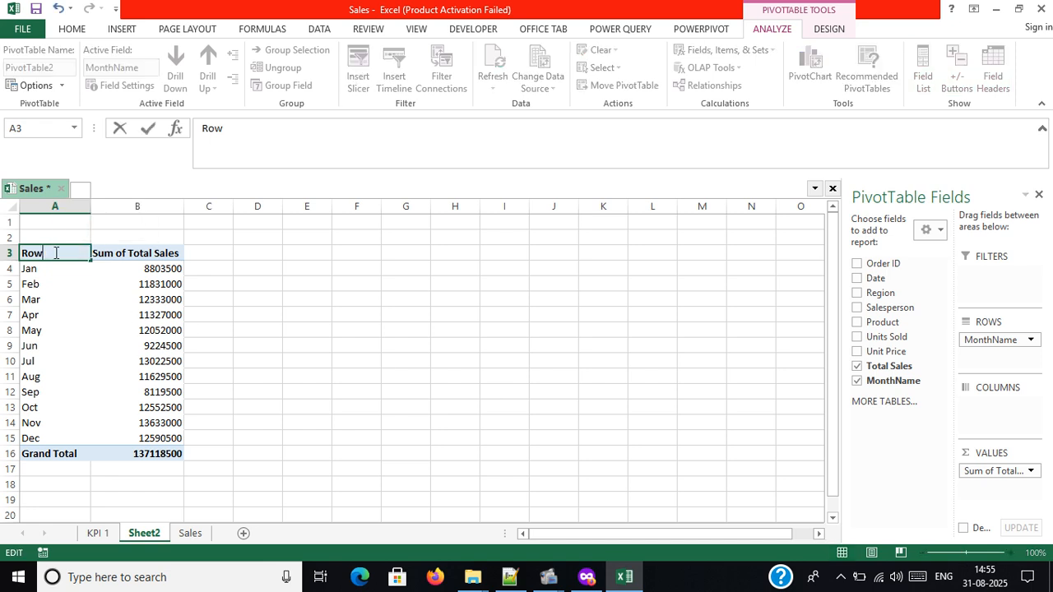
type("Month")
left_click(270, 335)
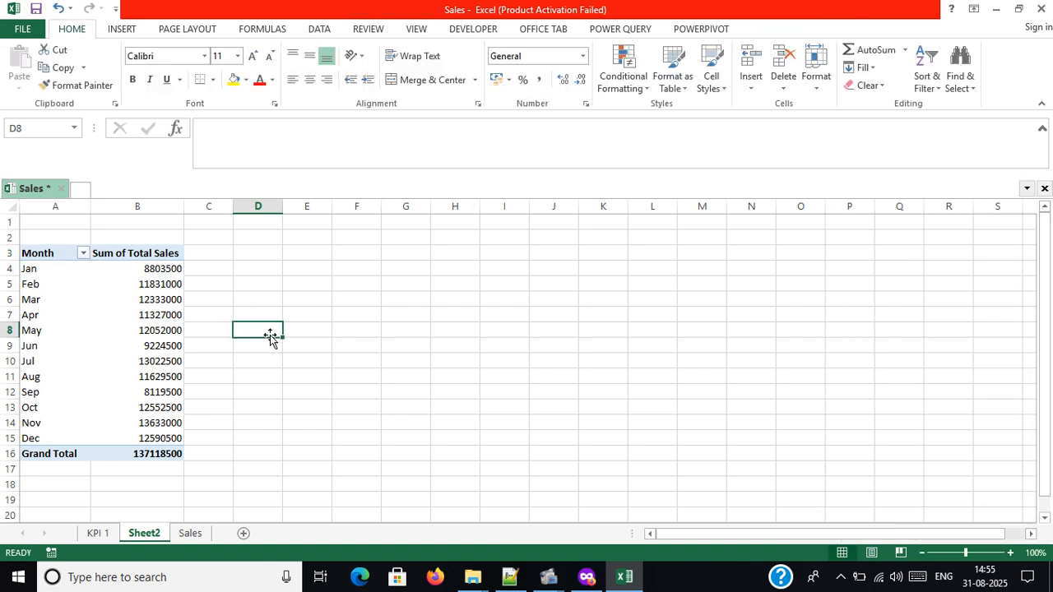
- Give the PivotTable's Sum of Total Sales value field the custom name Sales
left_click(123, 249)
double_click(121, 254)
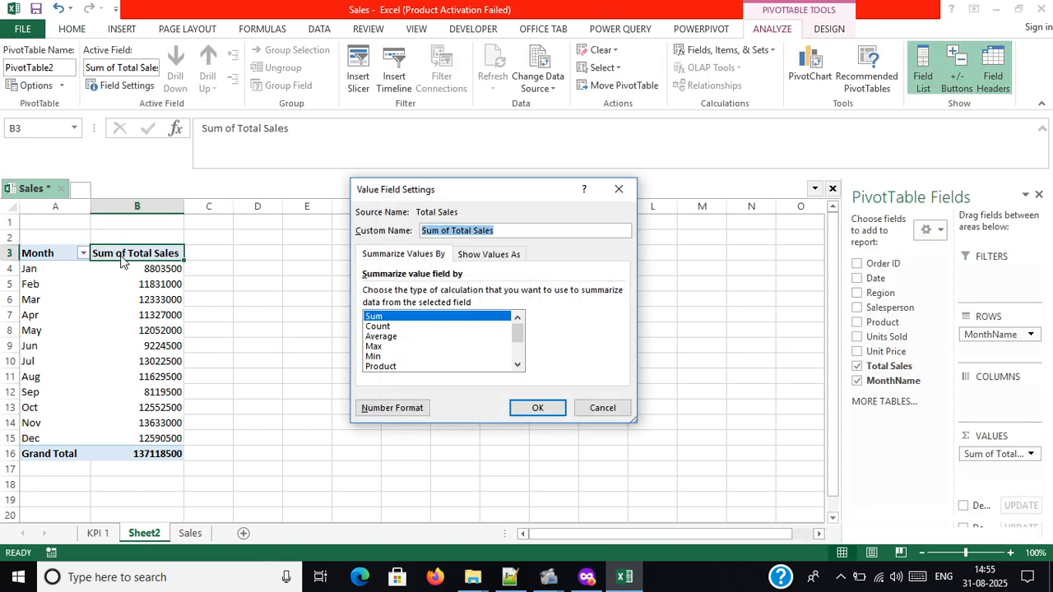
type("S")
key("Return")
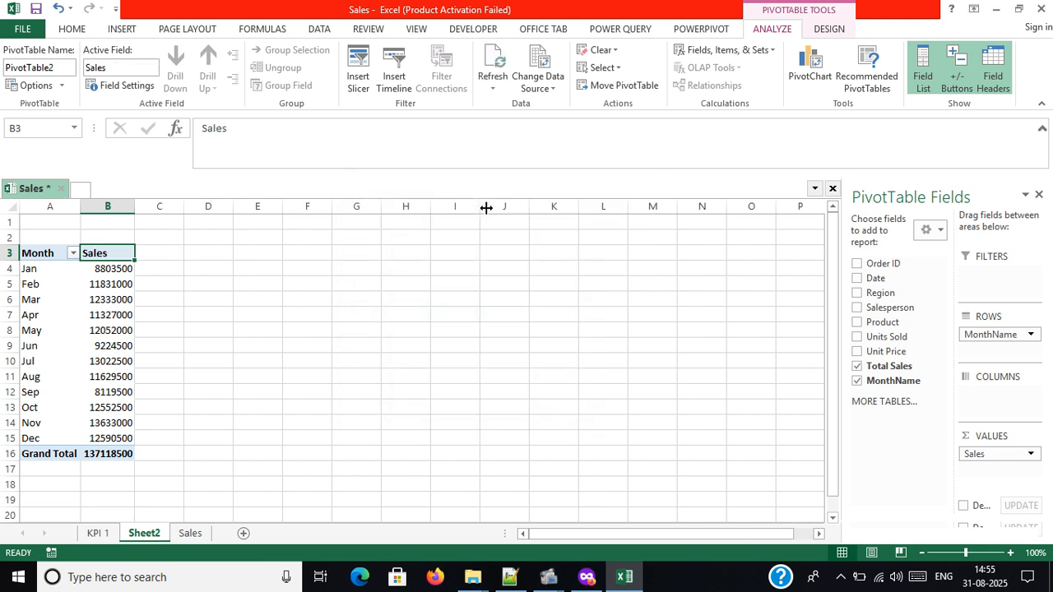
left_click(247, 335)
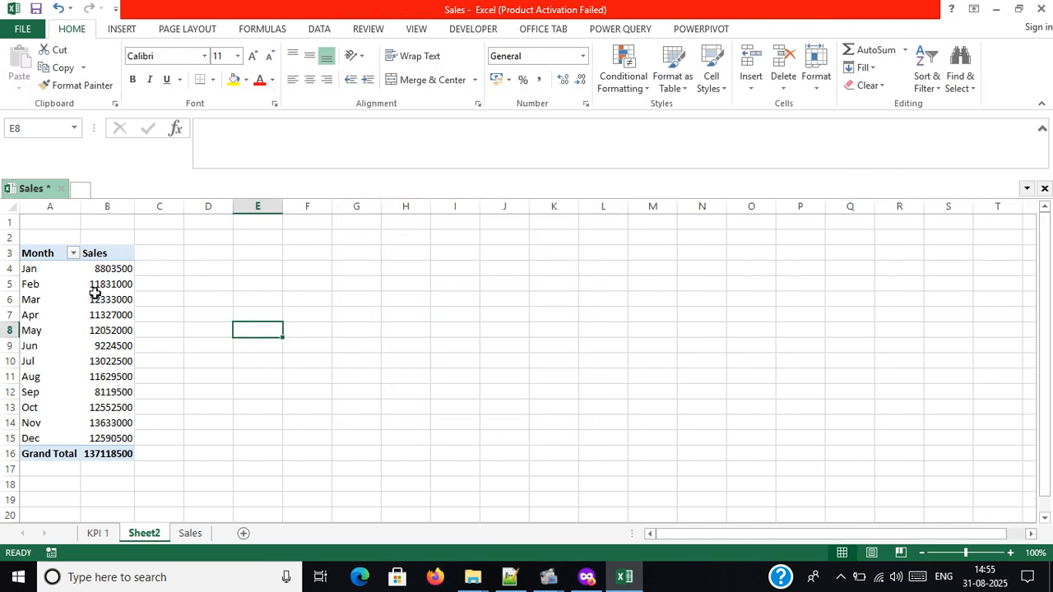
- Add Region as a report filter to the monthly sales PivotTable
left_click(48, 253)
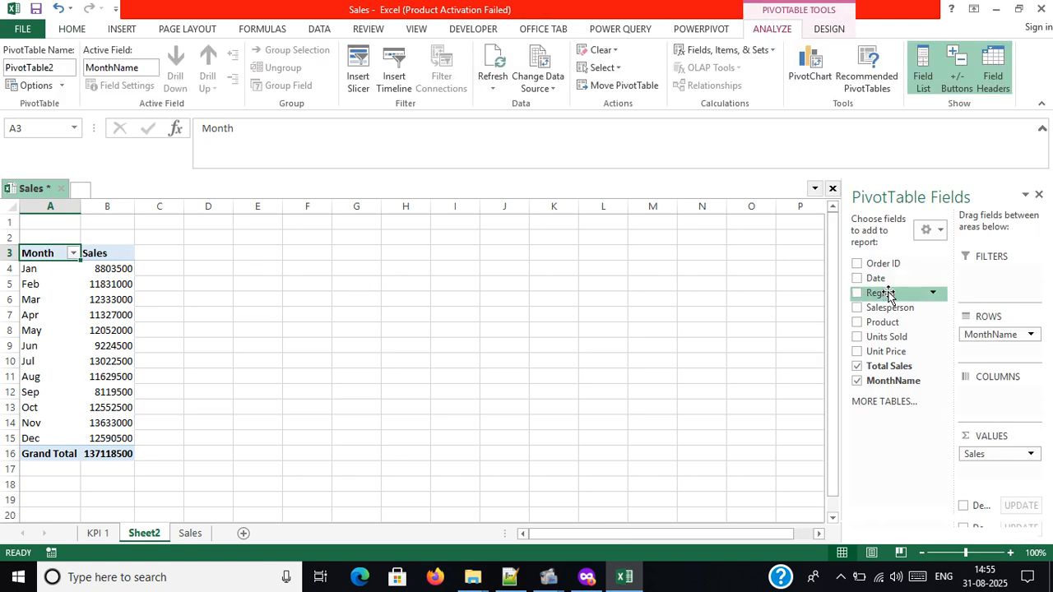
left_click_drag(881, 293, 987, 276)
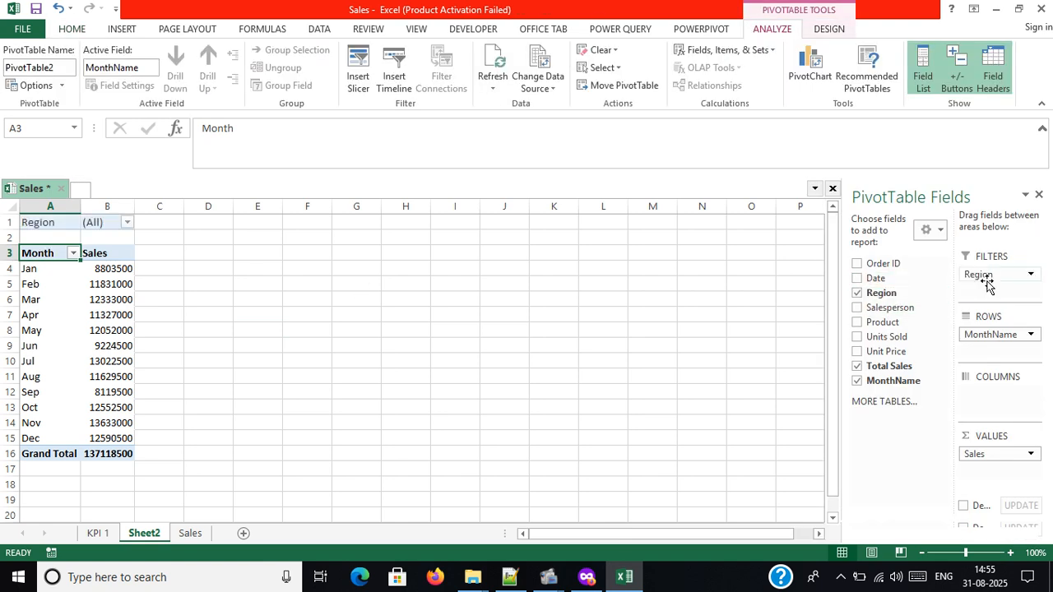
- Filter the monthly sales PivotTable to the North region
left_click(127, 222)
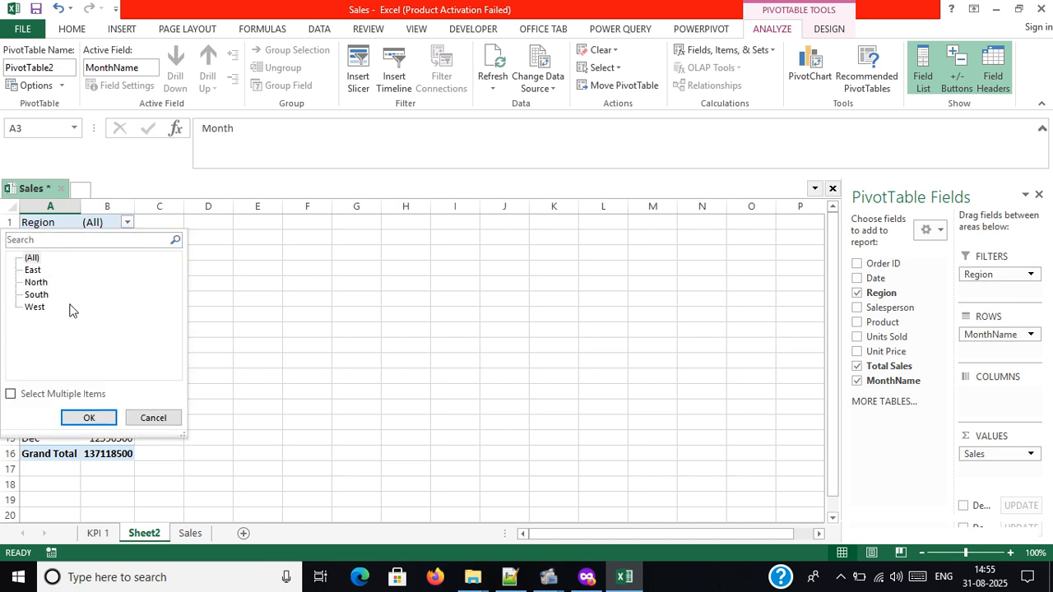
left_click(37, 283)
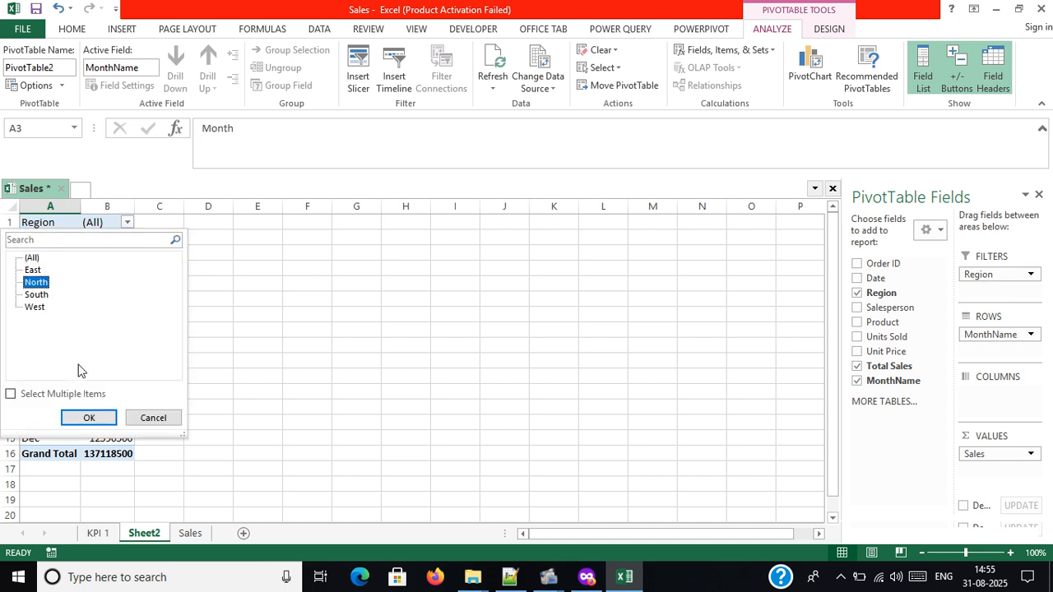
left_click(87, 417)
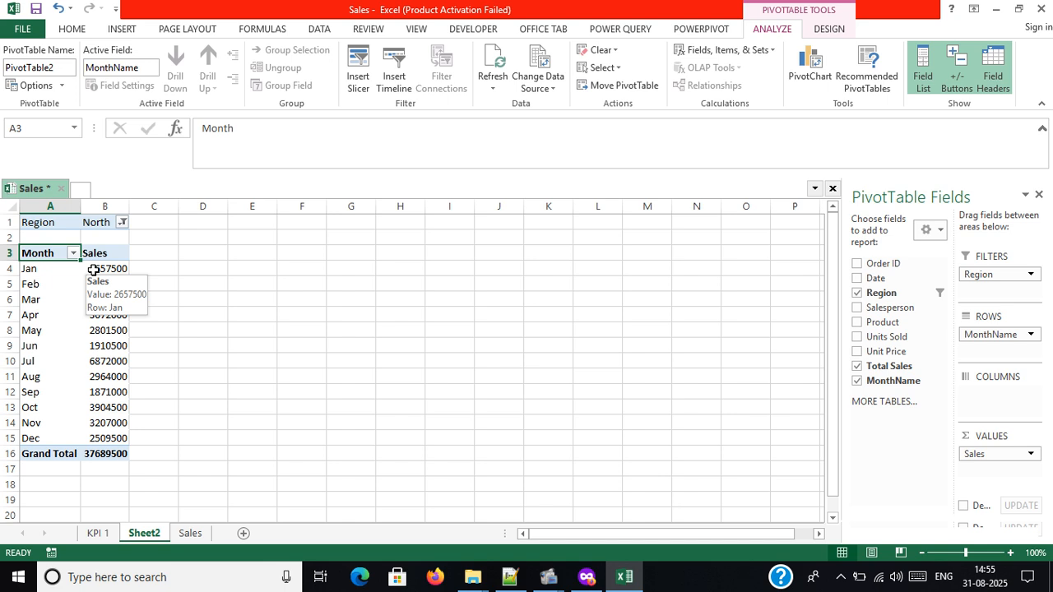
key("XF86AudioRaiseVolume")
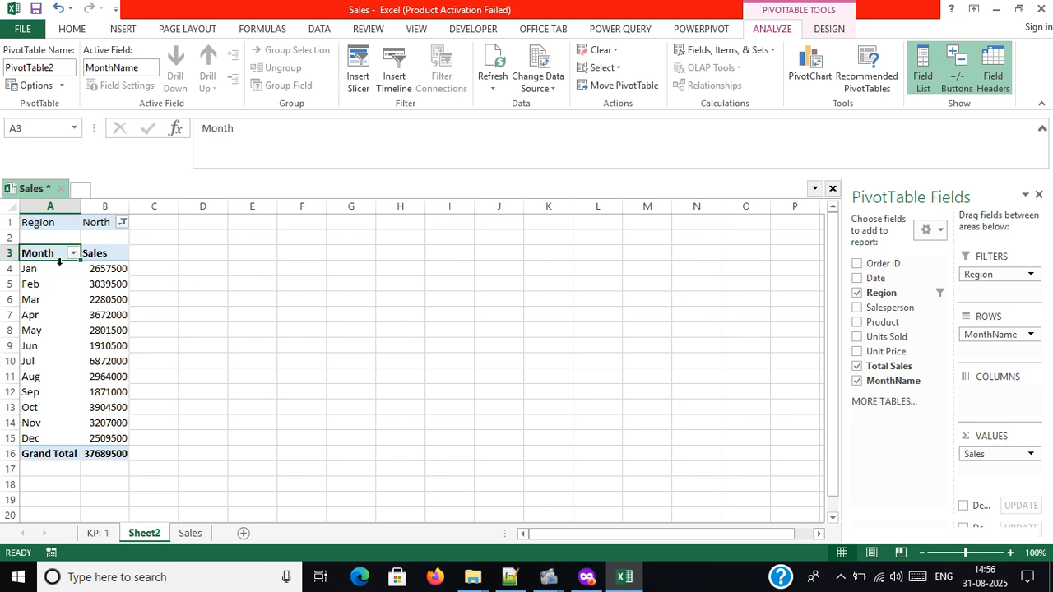
- Allow multiple items in the Region filter and include South along with North
left_click(122, 222)
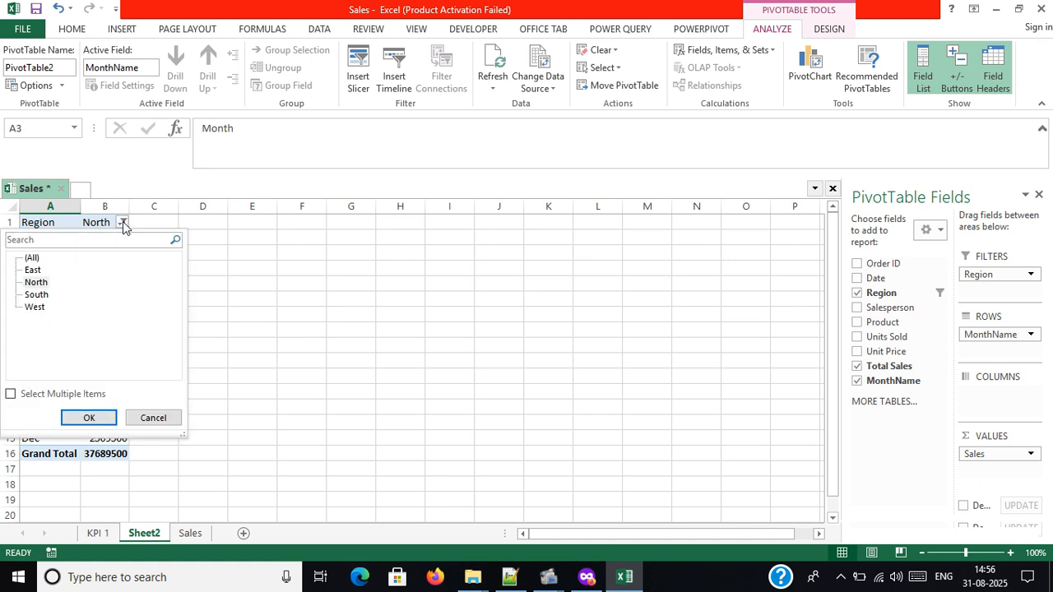
left_click(33, 400)
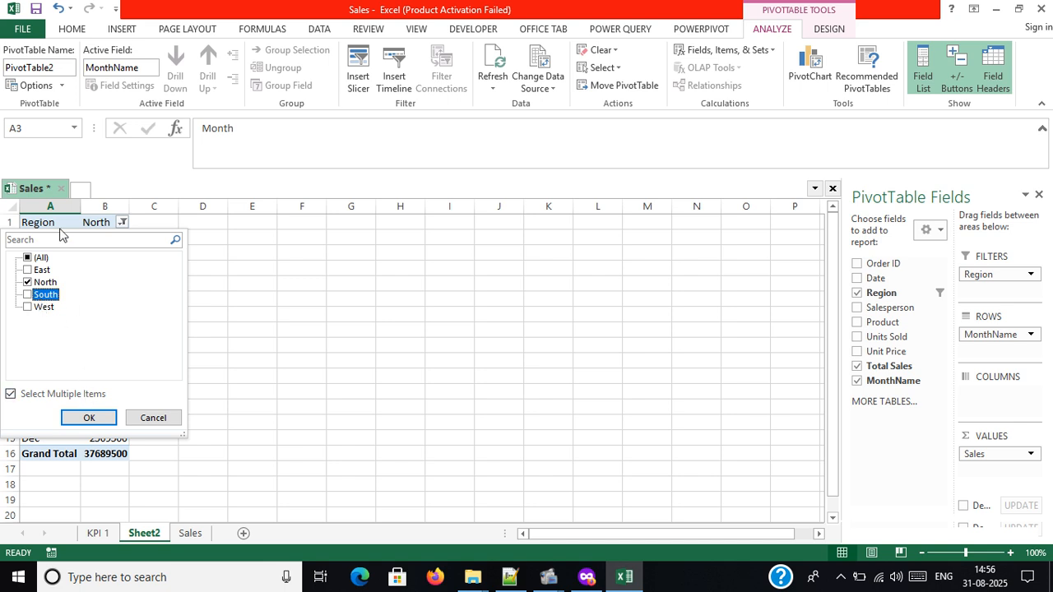
left_click(33, 298)
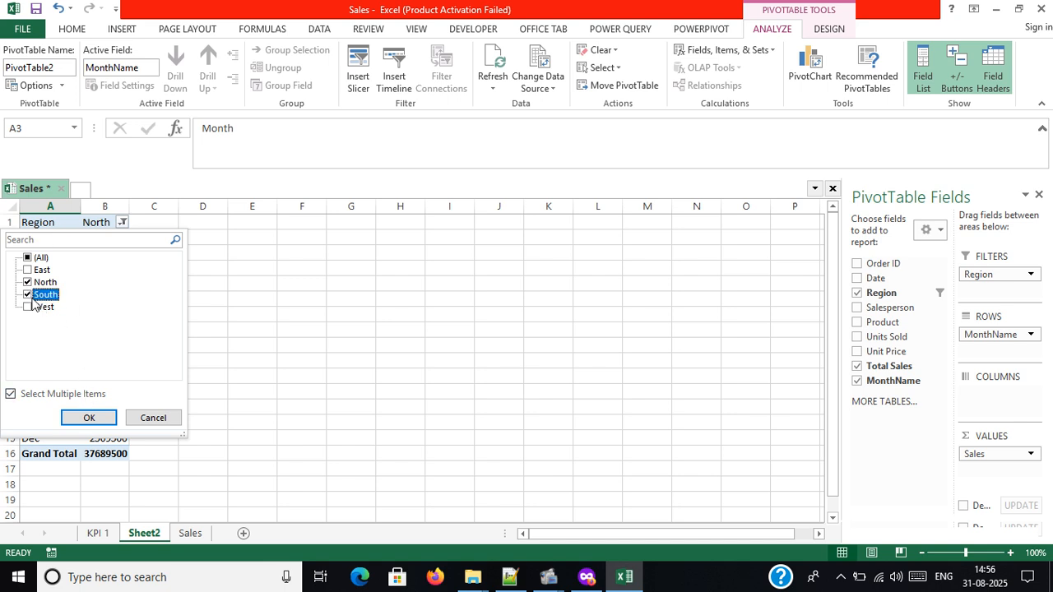
left_click(87, 417)
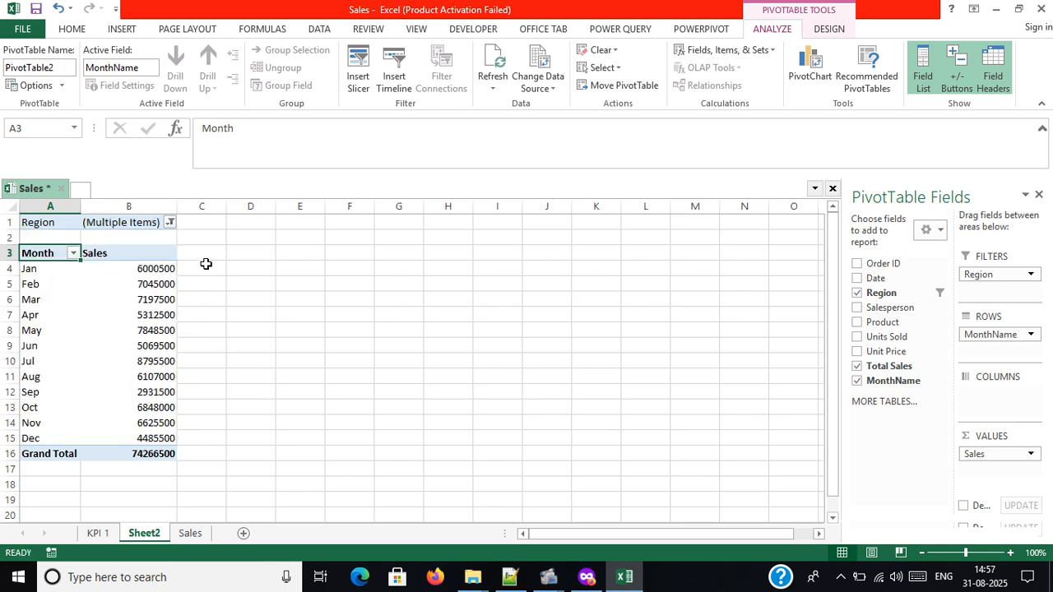
- Turn off multiple-item selection in the Region filter and reset it to (All)
left_click(171, 222)
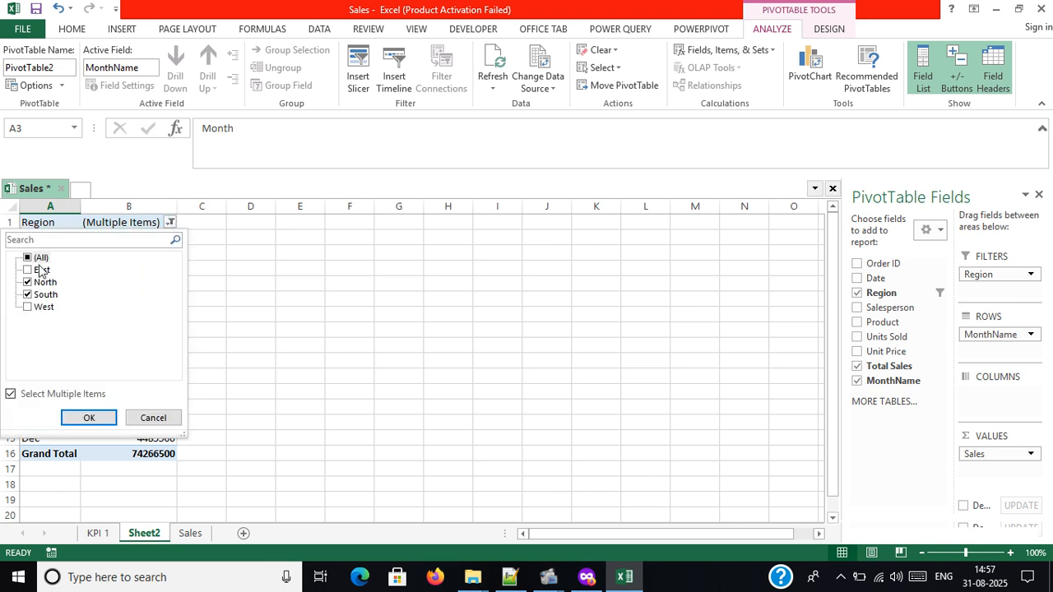
left_click(11, 394)
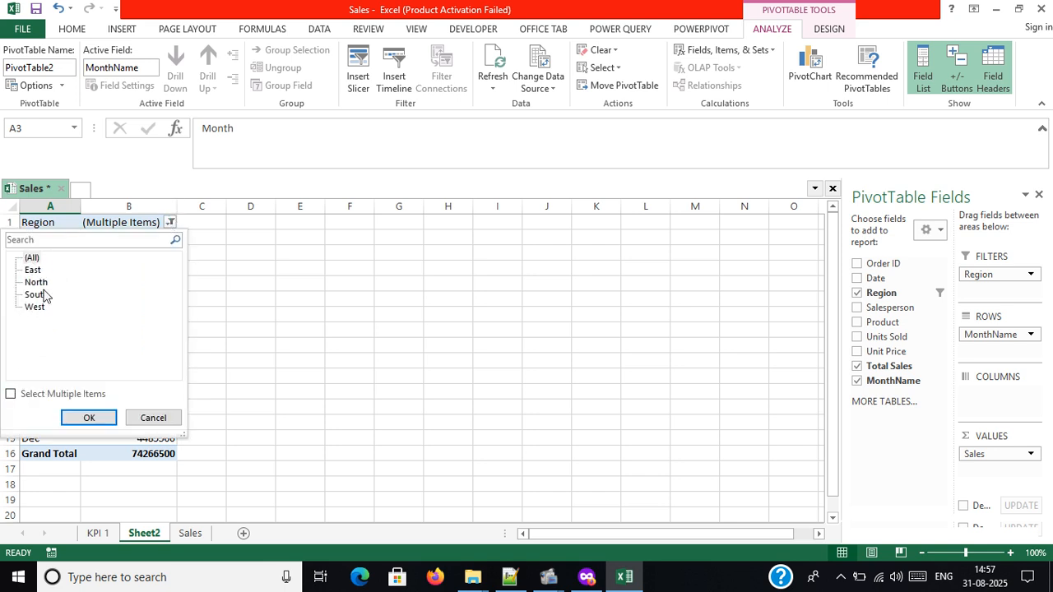
left_click(33, 258)
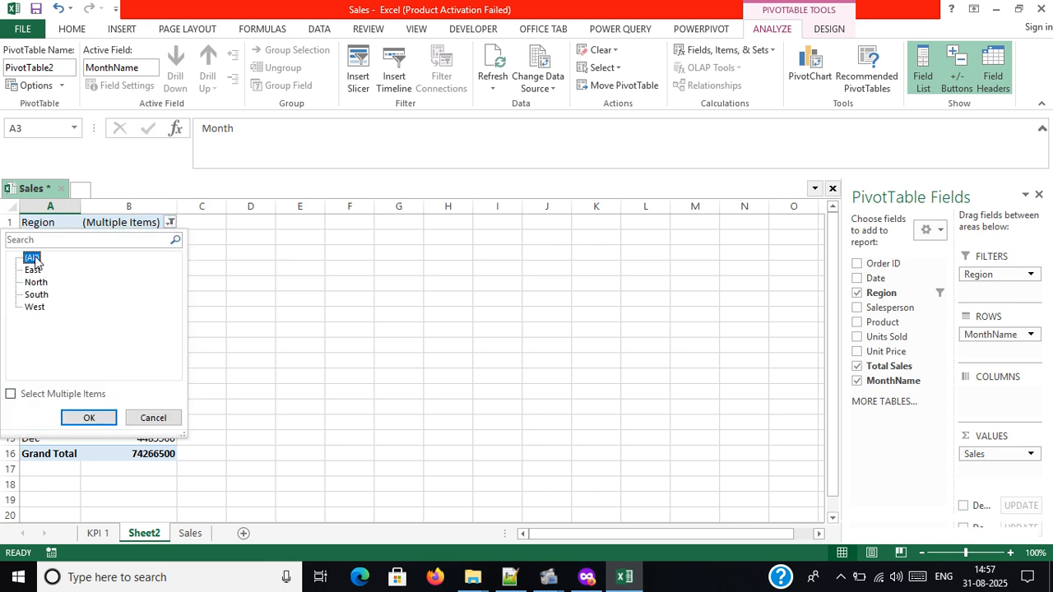
left_click(89, 417)
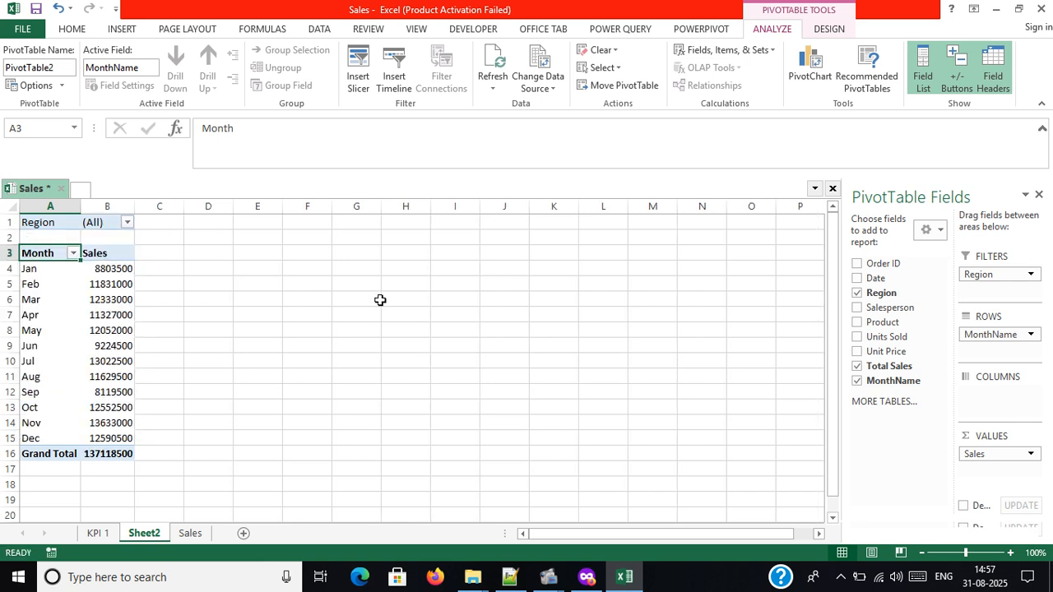
left_click(380, 300)
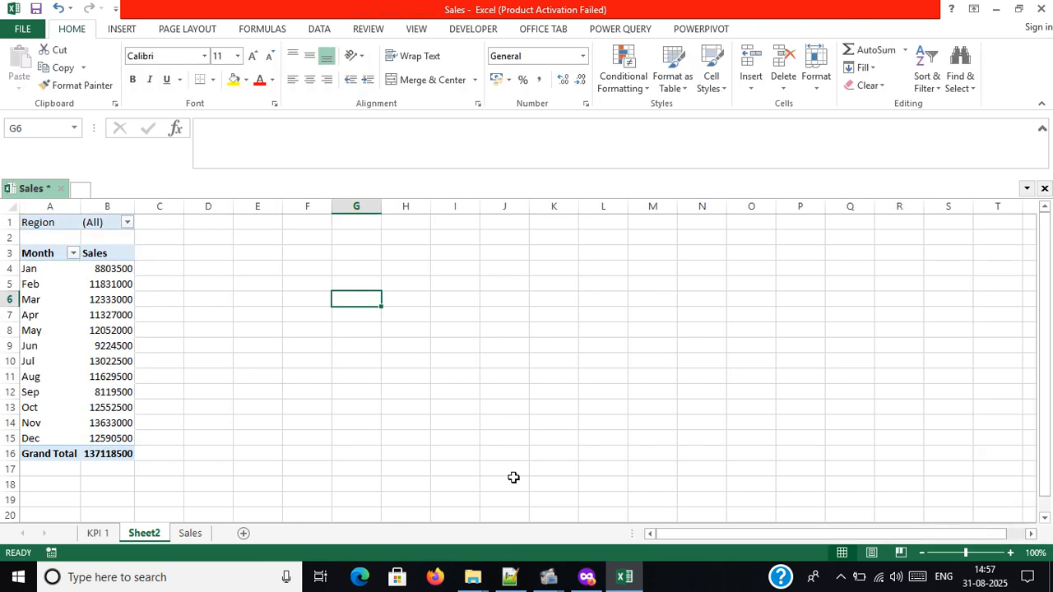
- Check the question list in Notepad++, then rename the monthly sales PivotTable sheet as KPI 2 in Excel
left_click(508, 579)
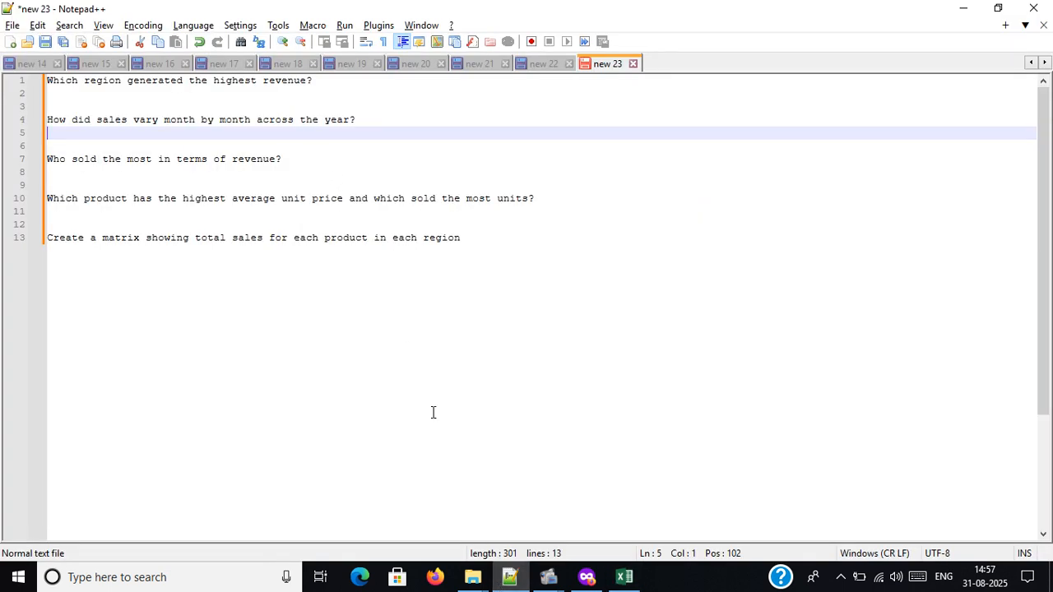
left_click(511, 577)
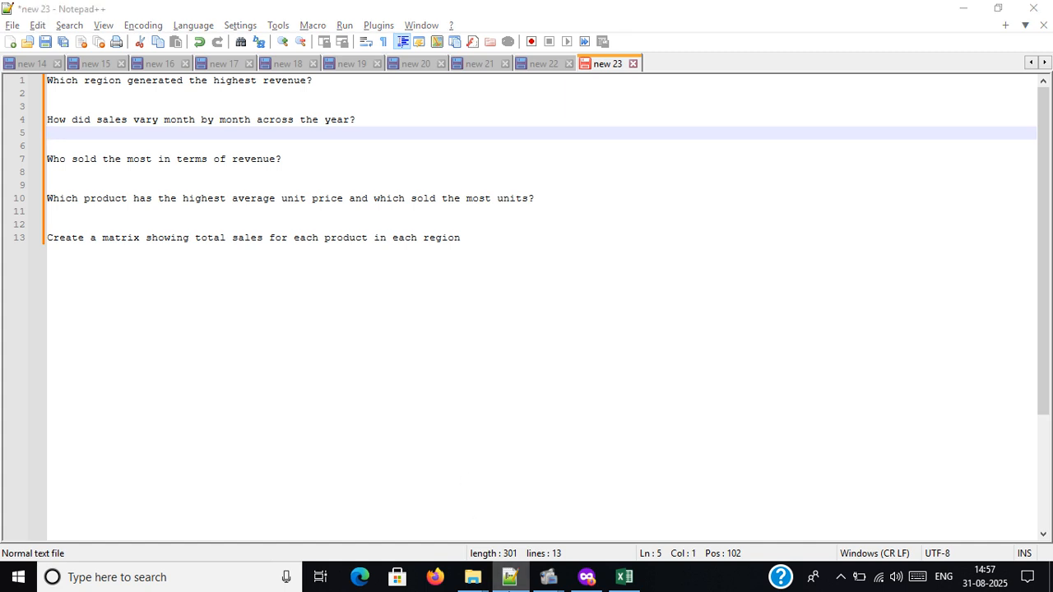
double_click(153, 534)
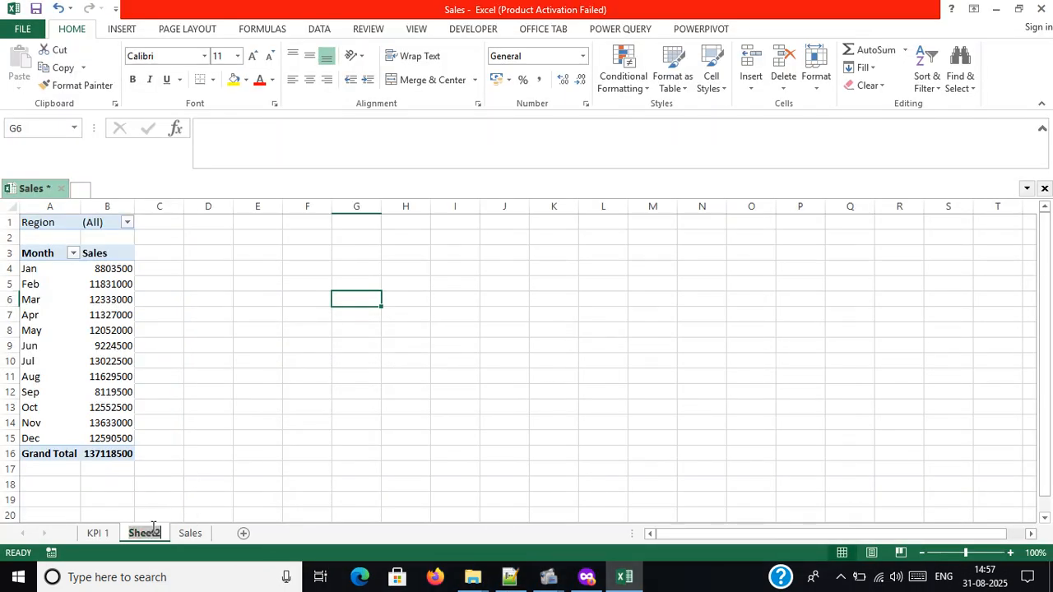
type("KPI 2")
key("Return")
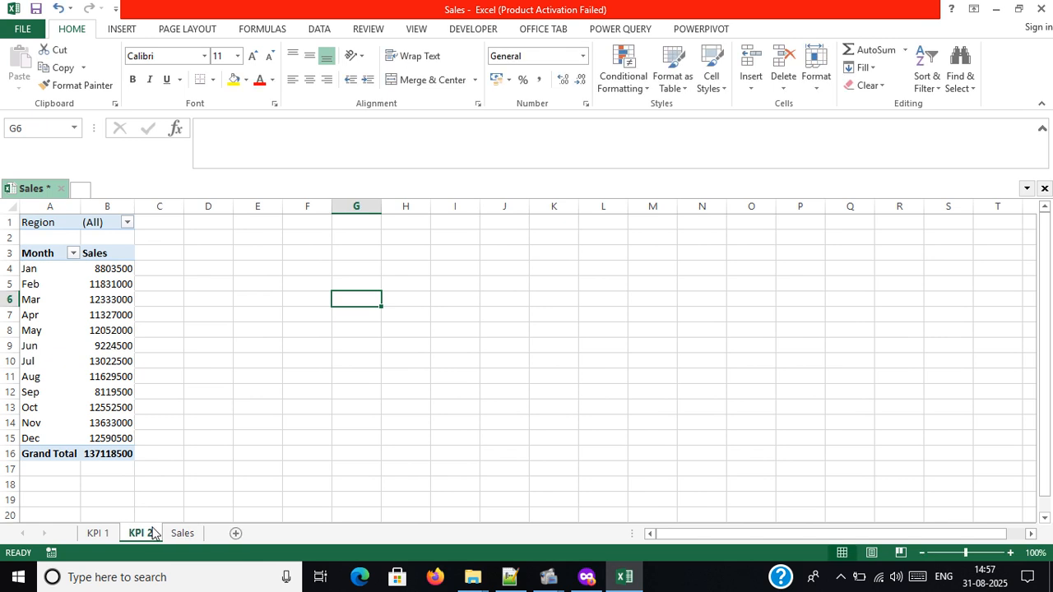
- Create a PivotTable from the Sales data on a new worksheet, with Salesperson as rows and the sum of Total Sales as values
left_click(177, 533)
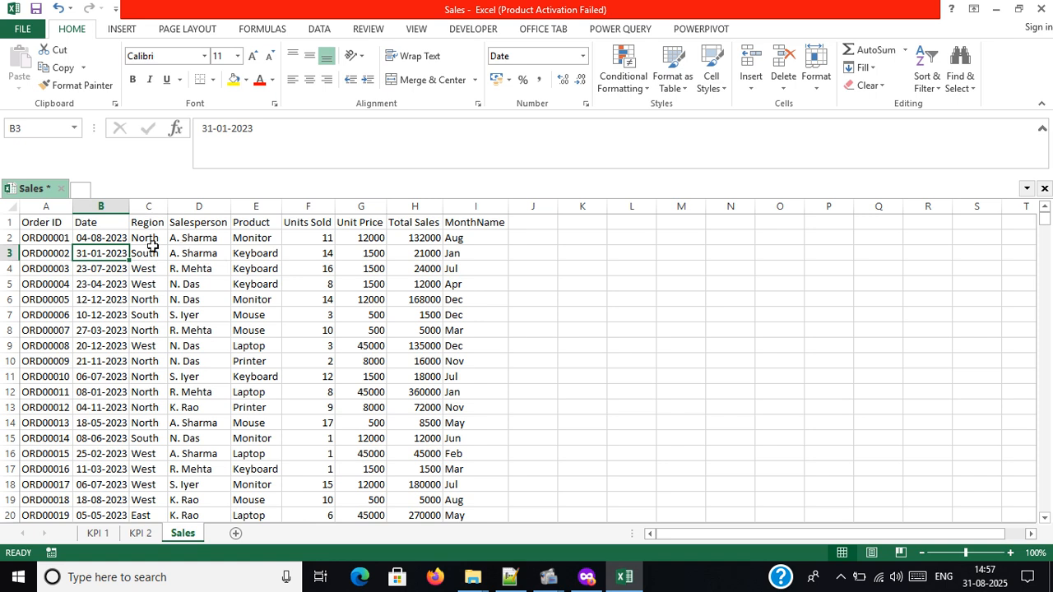
left_click(107, 283)
left_click(120, 30)
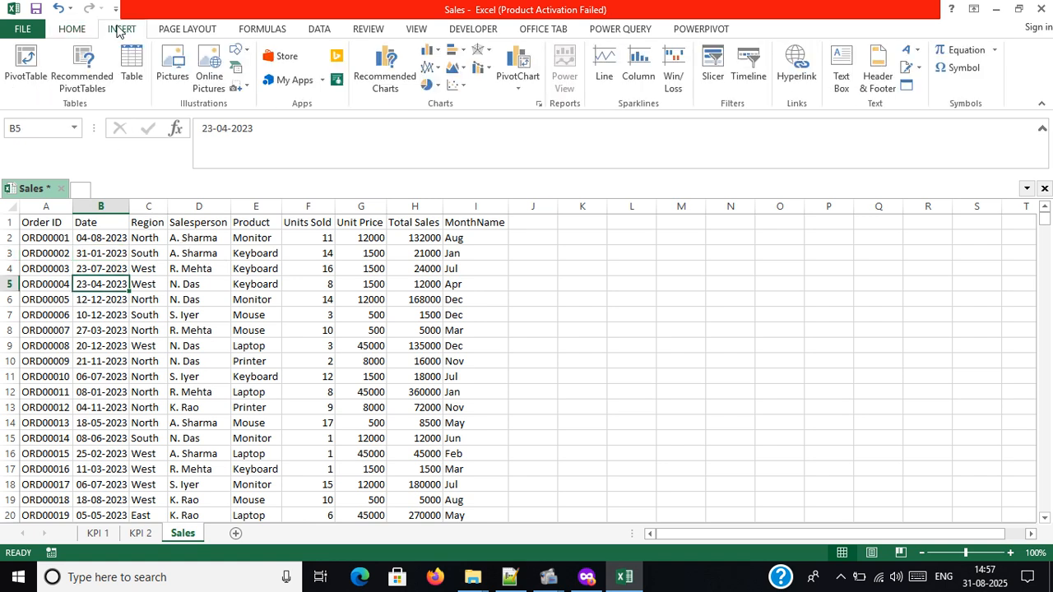
left_click(25, 66)
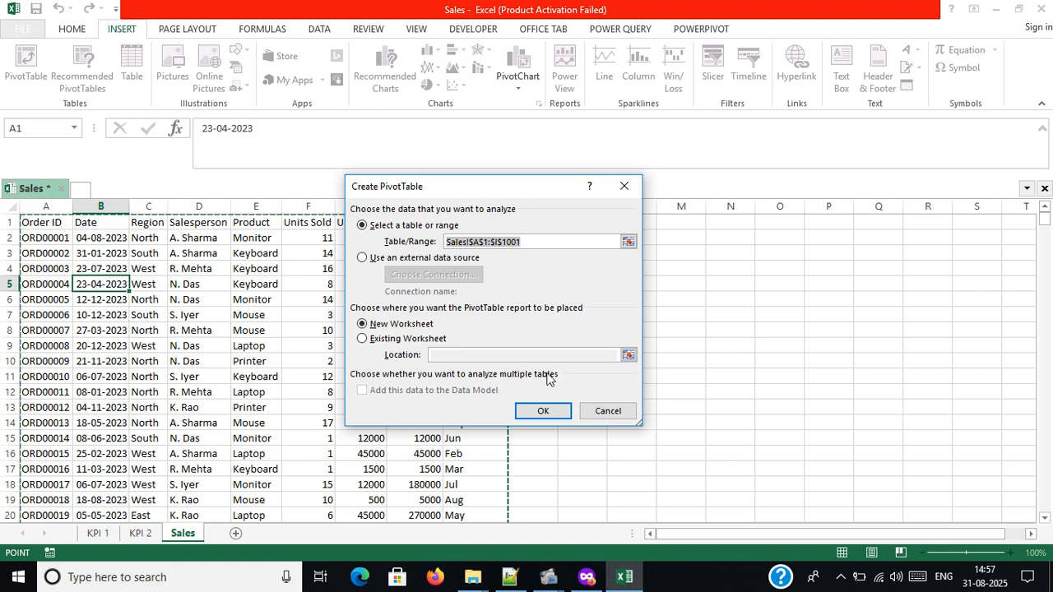
left_click(542, 410)
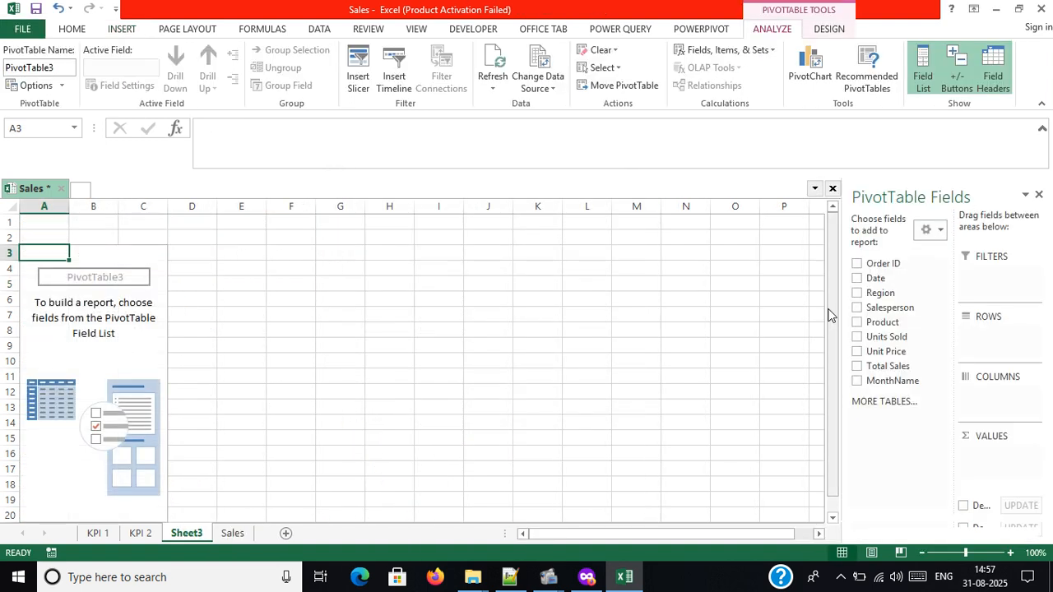
left_click_drag(897, 308, 985, 333)
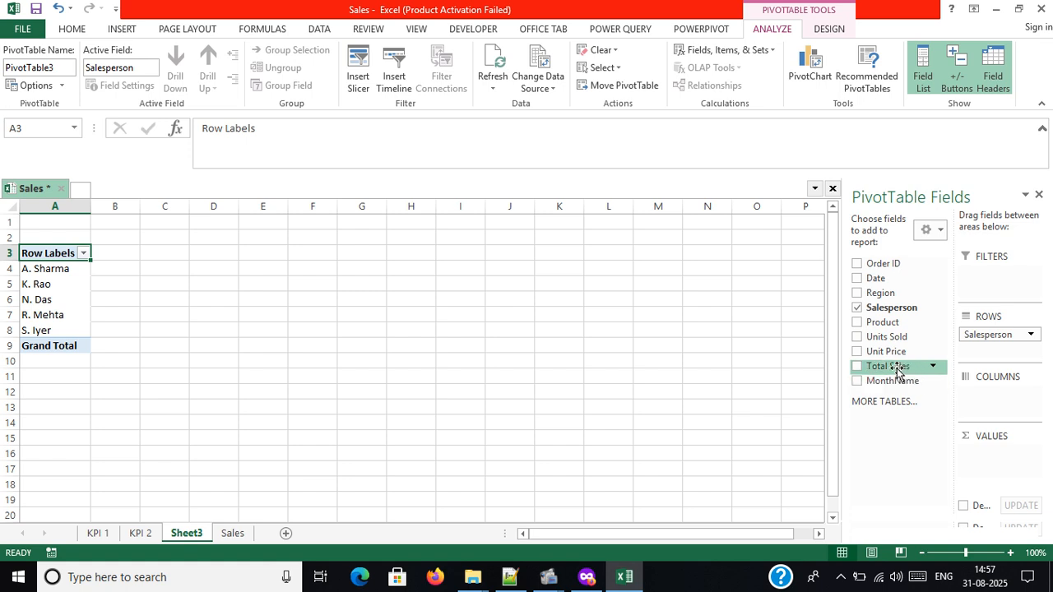
left_click_drag(897, 367, 981, 455)
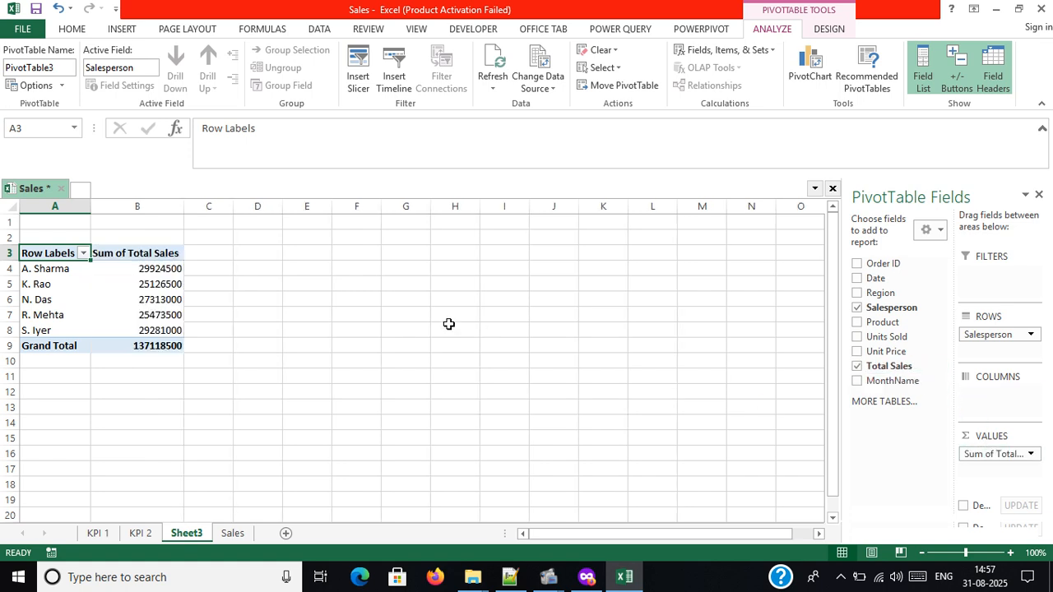
- Compare the salespeople's total sales with the top-seller revenue question in the Notepad++ list
left_click(153, 272)
left_click_drag(153, 281, 148, 329)
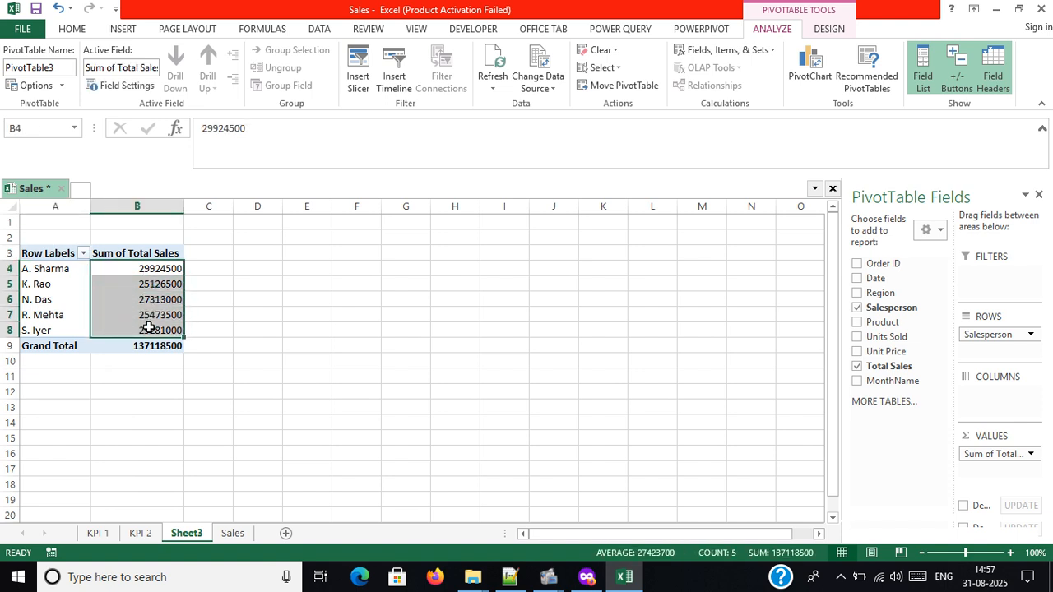
left_click(277, 312)
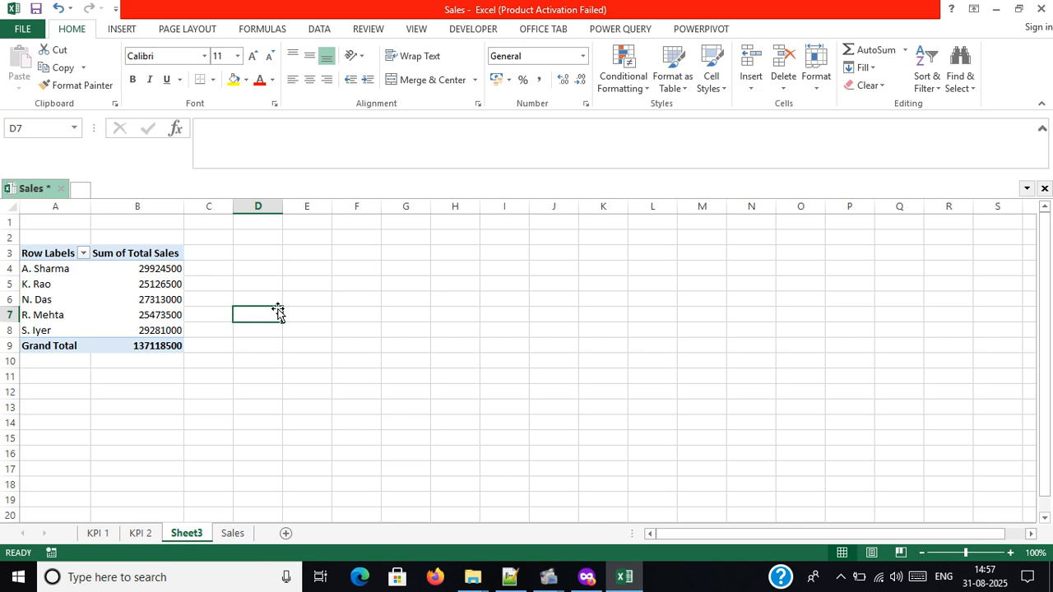
left_click(511, 578)
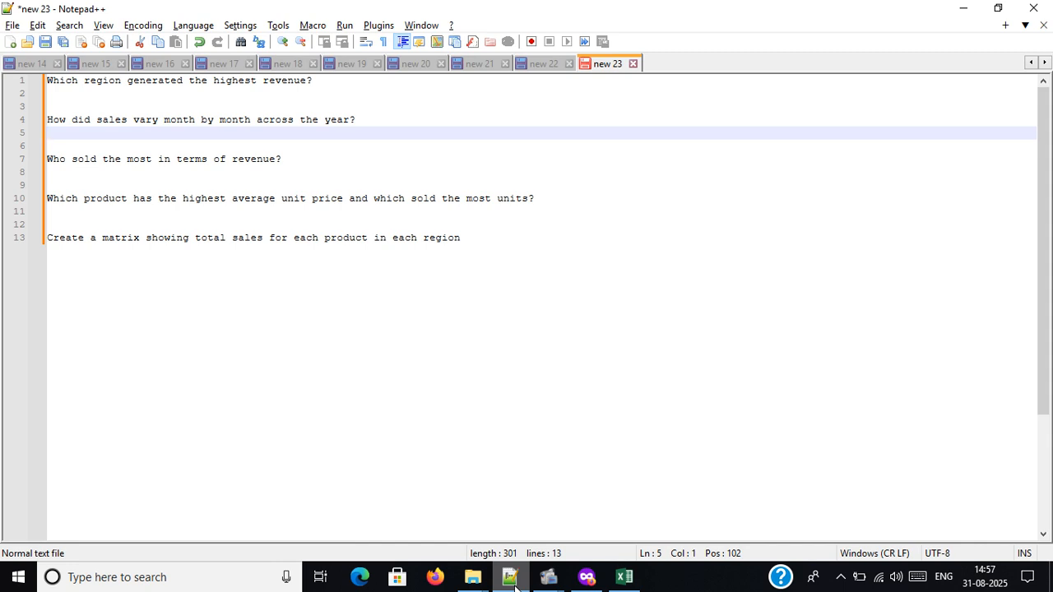
left_click(515, 586)
left_click(144, 274)
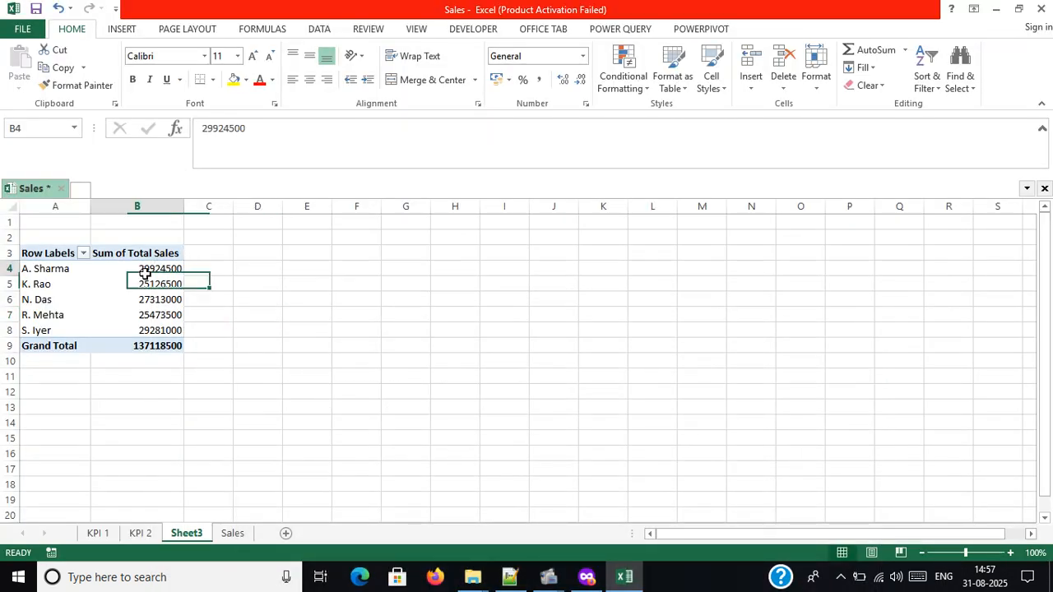
left_click_drag(144, 274, 141, 329)
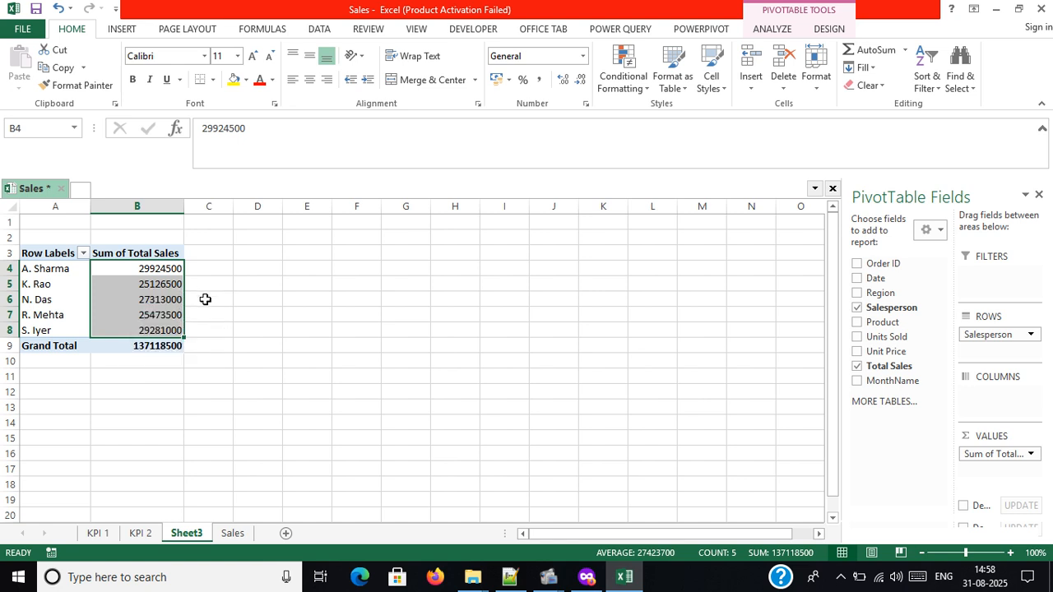
scroll(209, 433, "down", 3)
scroll(212, 433, "up", 3)
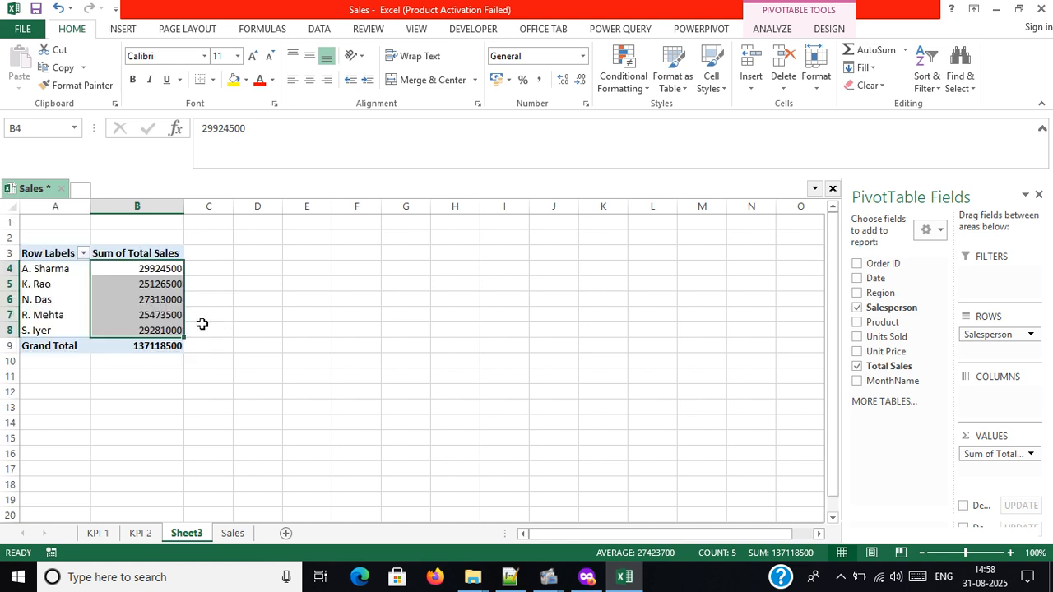
- Sort the salesperson PivotTable by Total Sales from largest to smallest and check the top salesperson's row
left_click(146, 274)
right_click(153, 272)
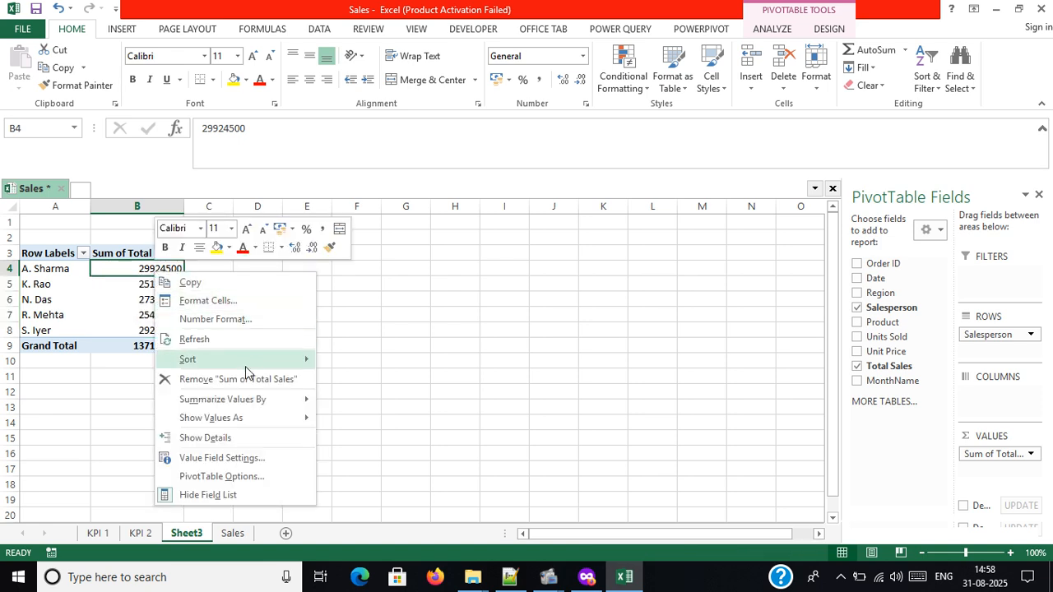
mouse_move(247, 366)
left_click(362, 383)
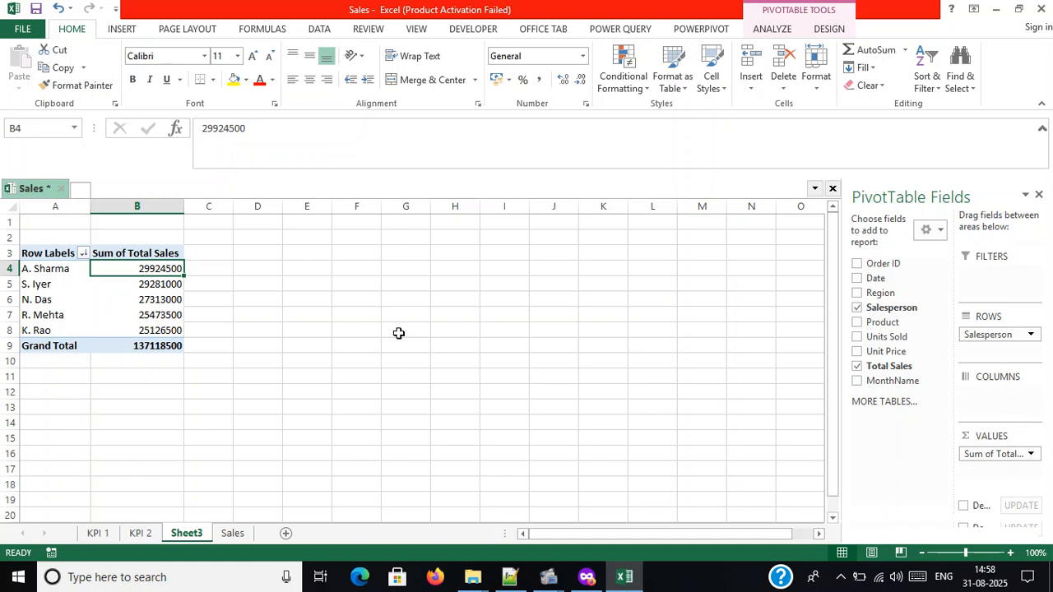
left_click(53, 271)
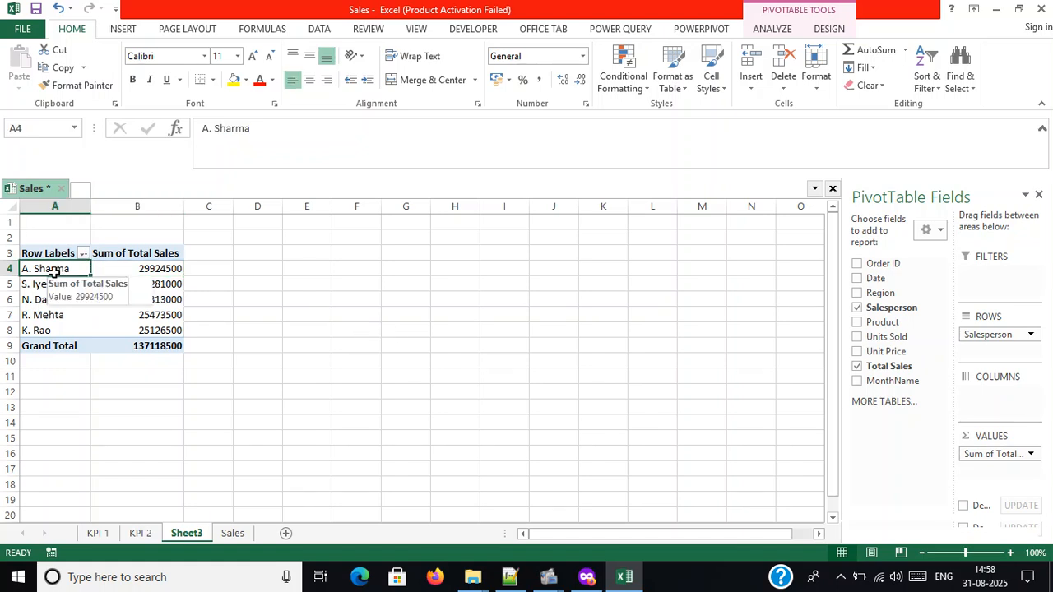
left_click(115, 269)
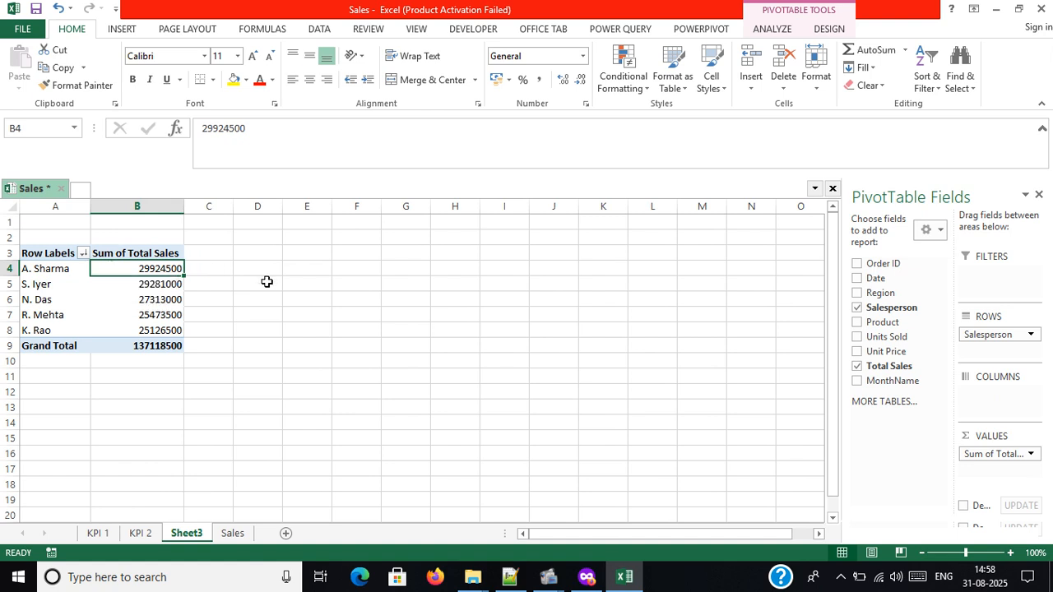
left_click(401, 312)
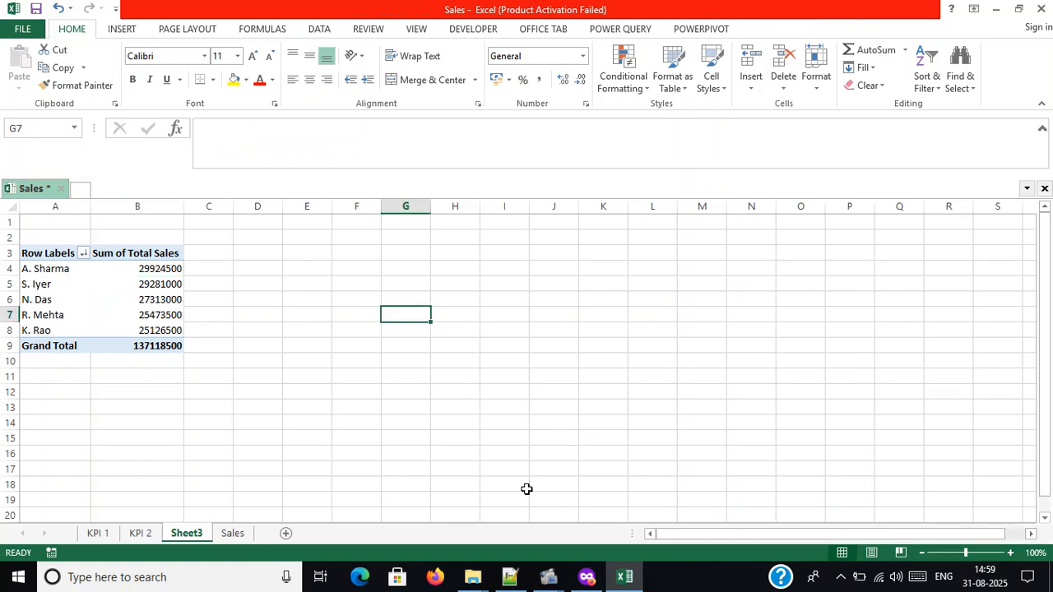
- Read the Notepad++ question about the product with the highest average unit price and most units sold, and return to the Excel workbook
left_click(510, 579)
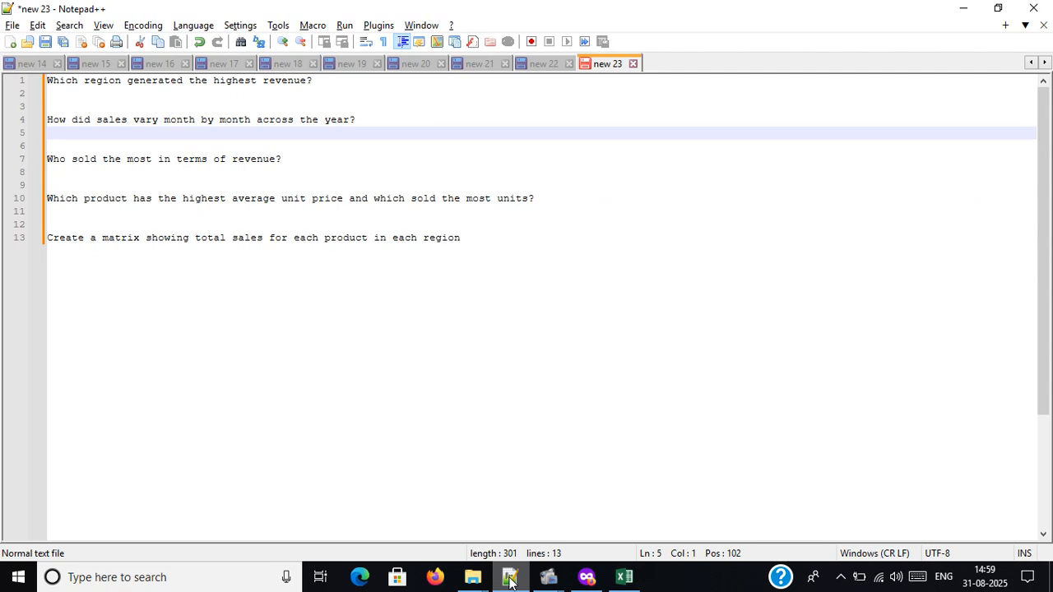
triple_click(454, 201)
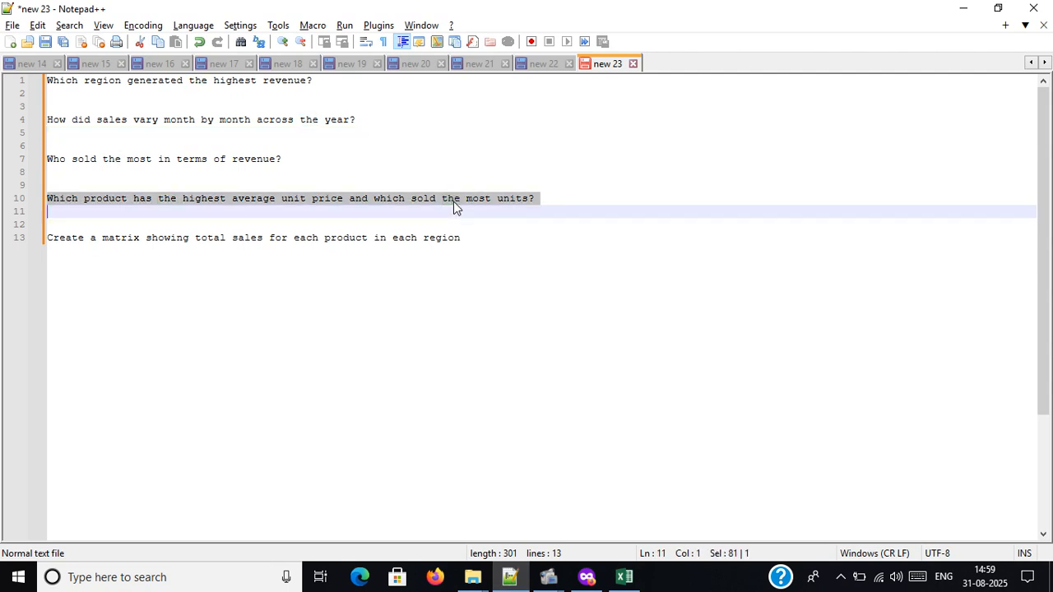
left_click(421, 225)
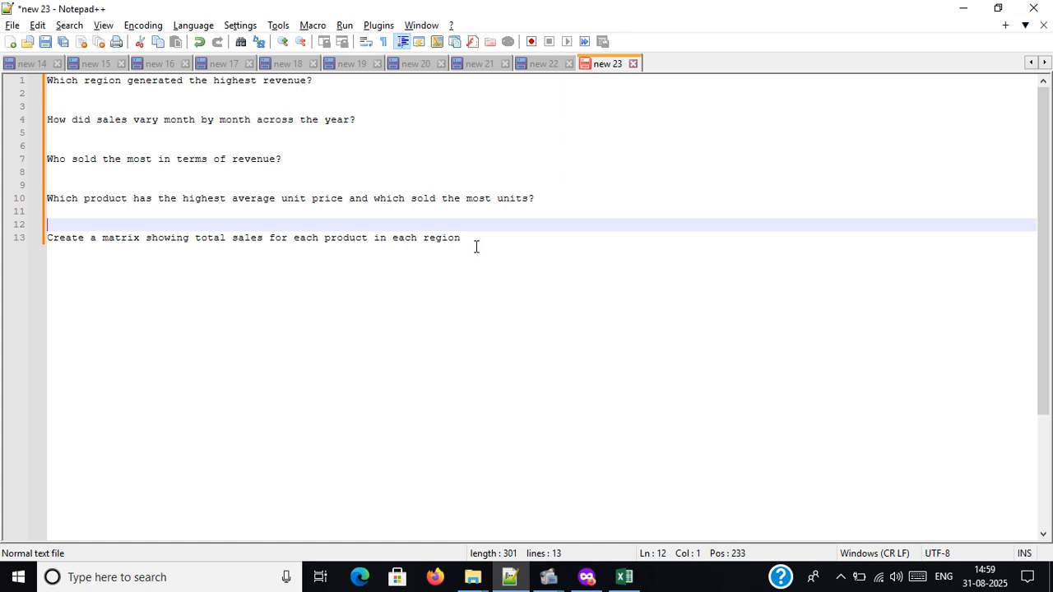
left_click(511, 577)
left_click(488, 311)
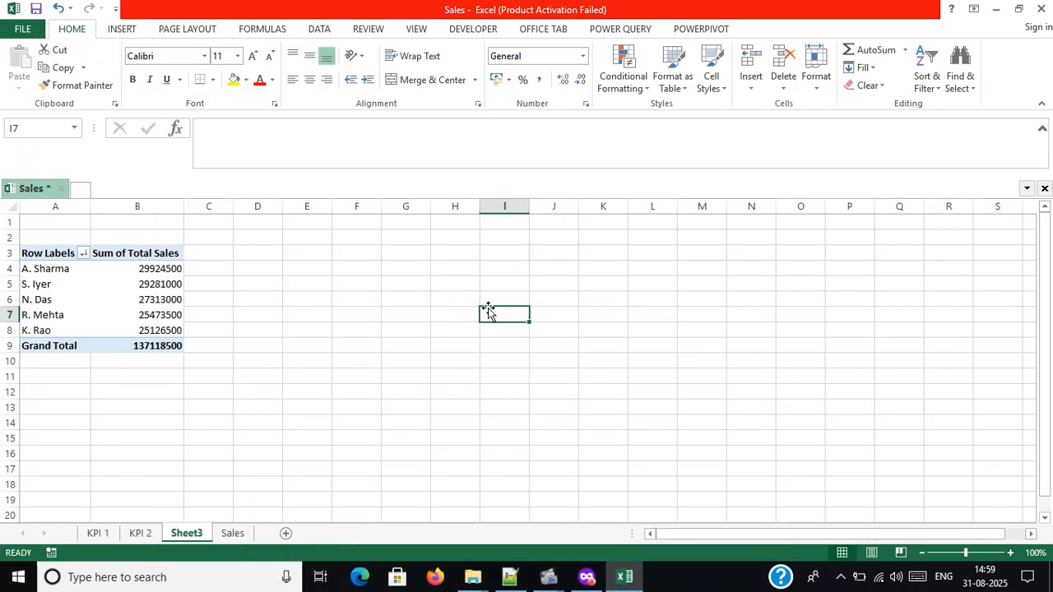
key("alt+Tab")
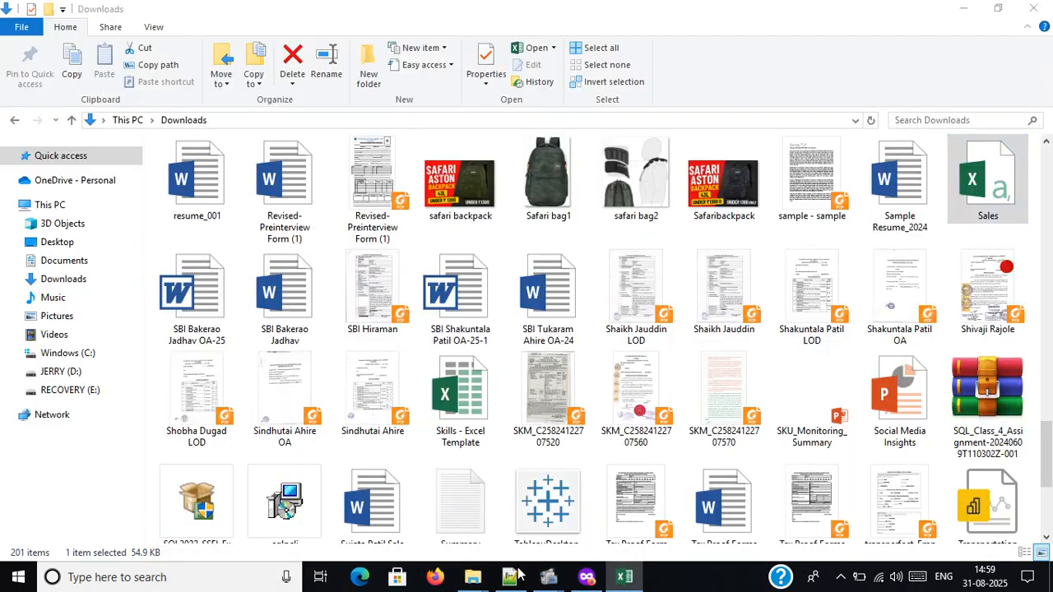
left_click(512, 578)
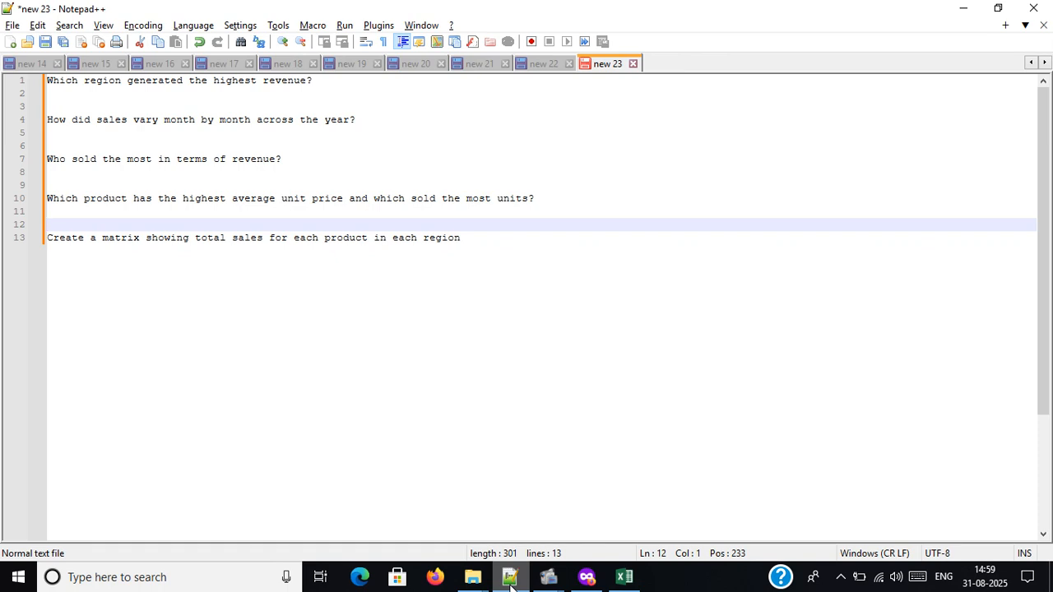
left_click(624, 577)
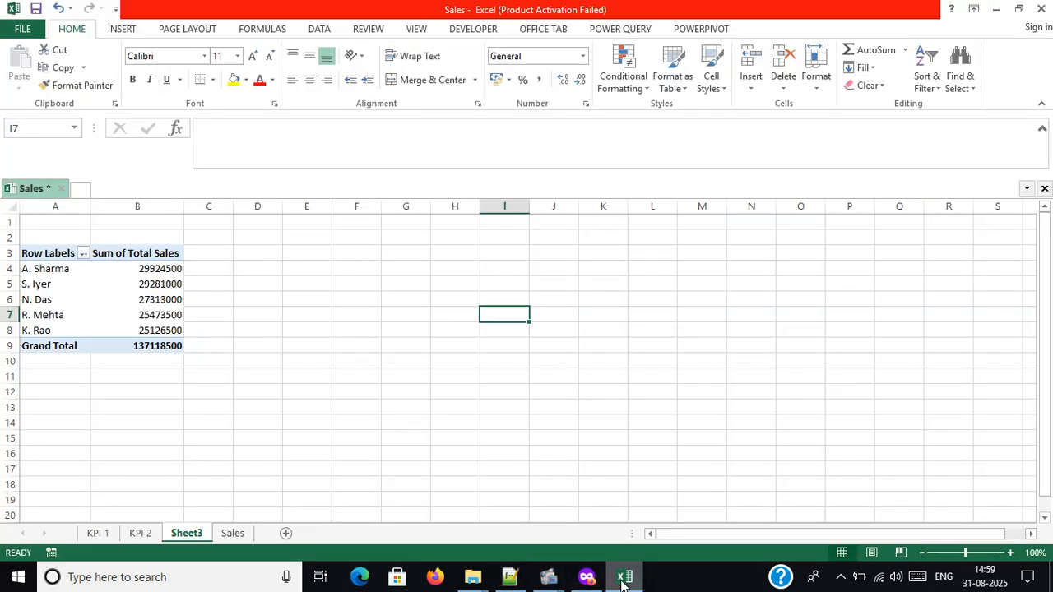
left_click(341, 393)
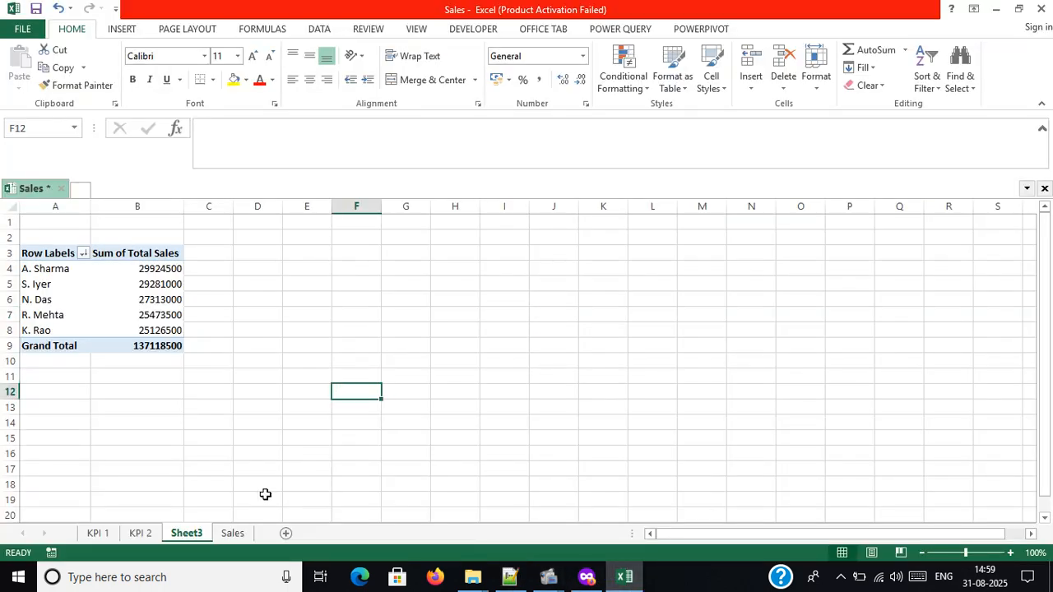
- Create another PivotTable from the Sales data on a new worksheet, with Product as rows and the sum of Total Sales as values
left_click(232, 534)
left_click(173, 271)
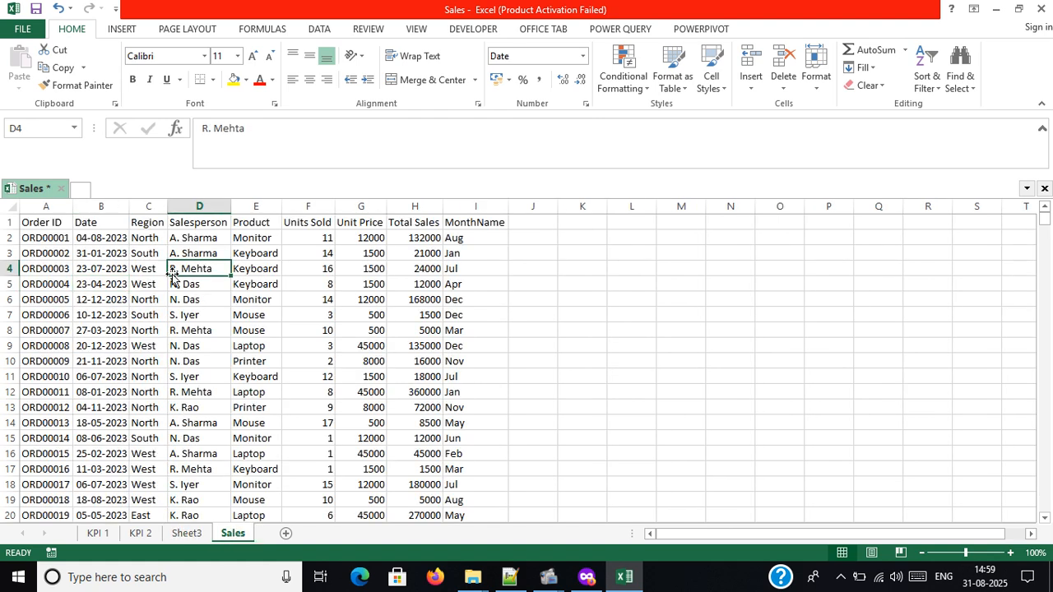
left_click(104, 32)
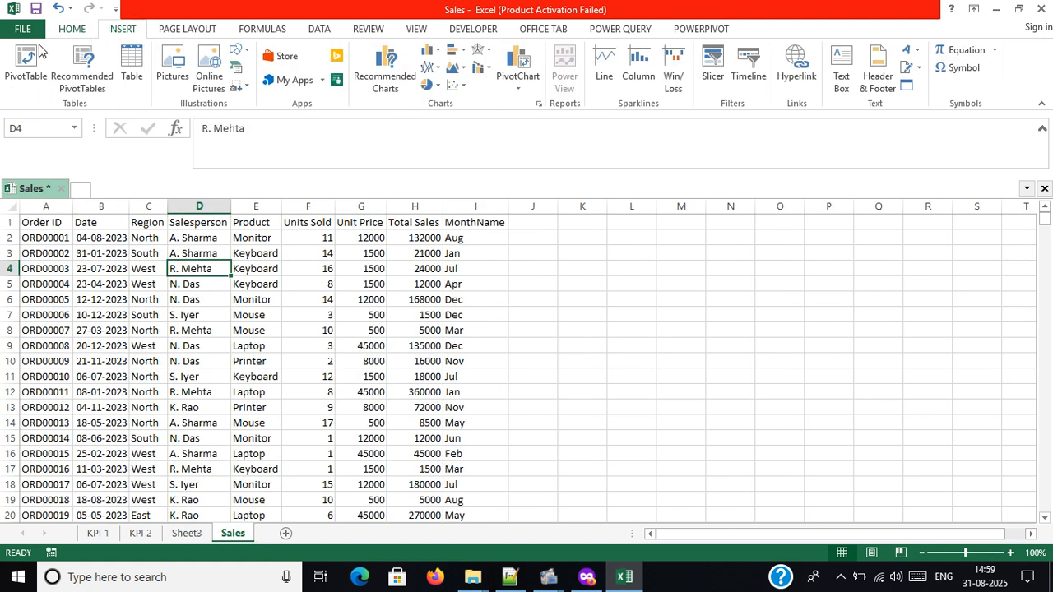
left_click(24, 65)
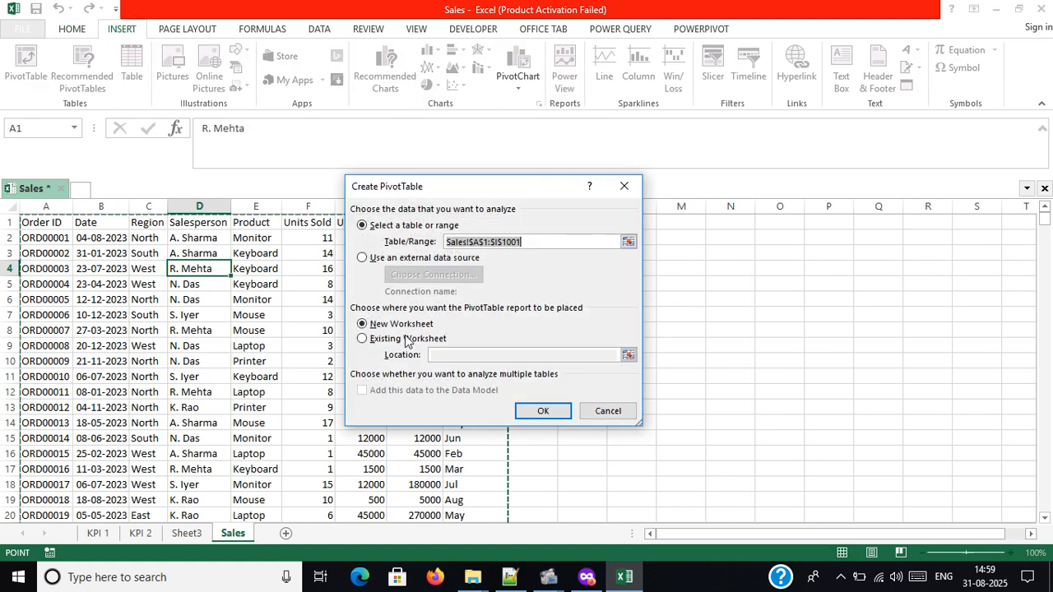
left_click(544, 411)
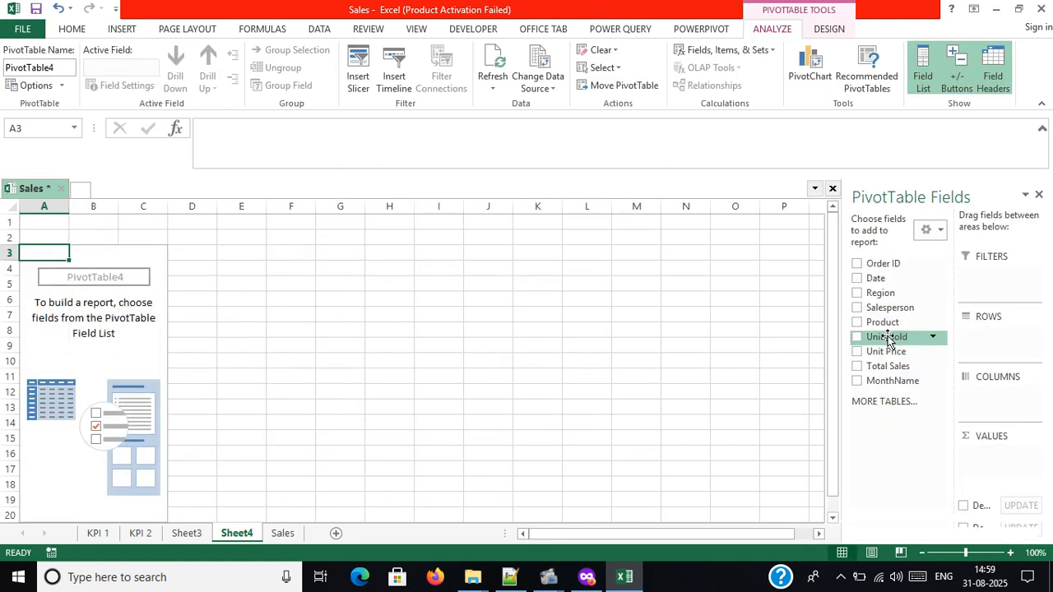
left_click_drag(887, 322, 974, 350)
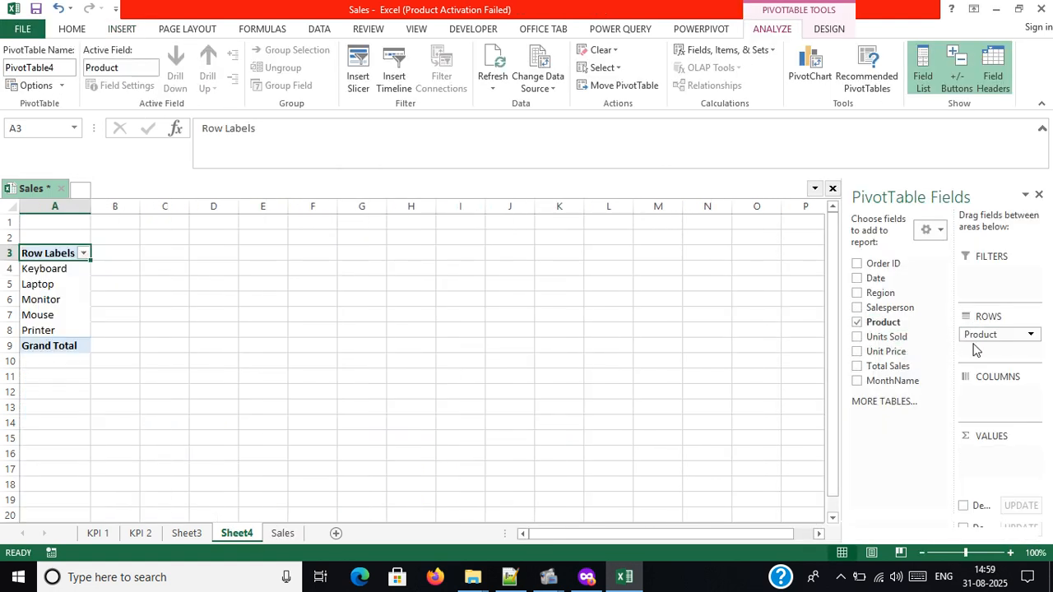
left_click_drag(877, 369, 980, 458)
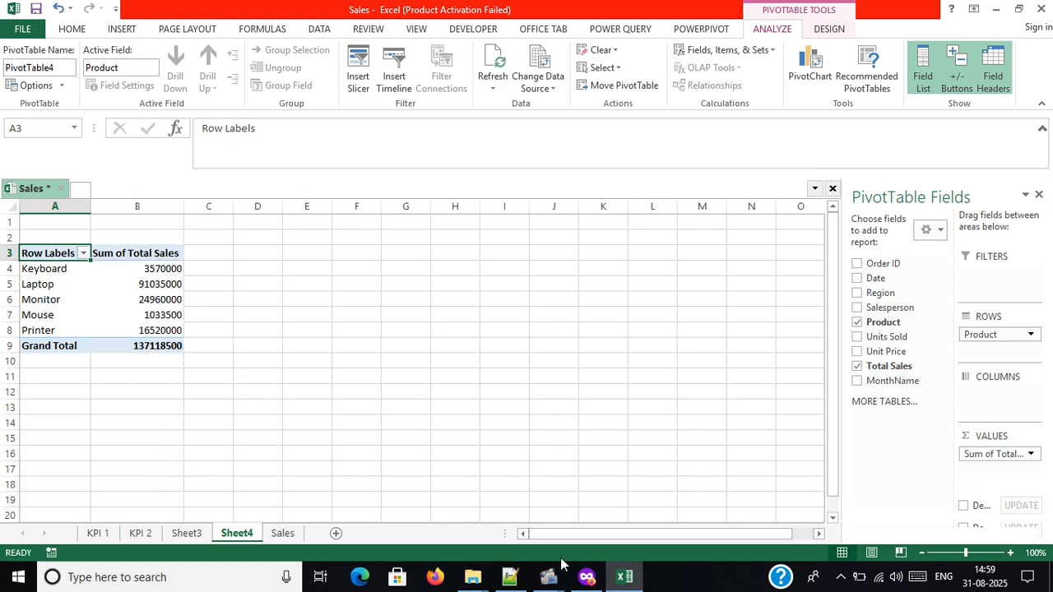
- Recheck the product question in Notepad++, then replace Total Sales with Unit Price in the product PivotTable's values
left_click(513, 577)
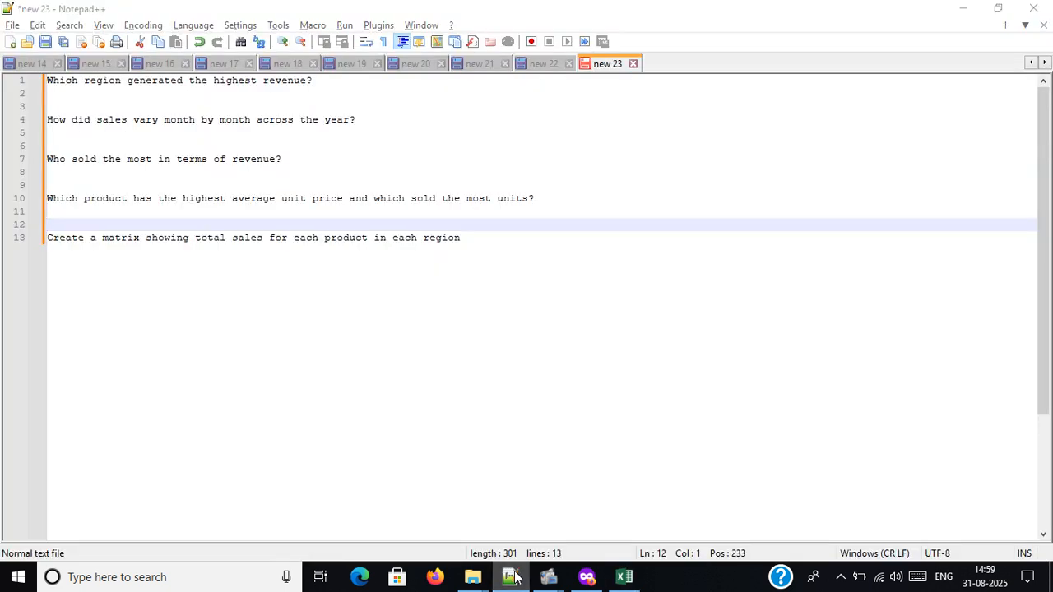
left_click(513, 578)
mouse_move(986, 455)
left_mouse_down()
mouse_move(864, 364)
mouse_move(971, 426)
mouse_move(979, 445)
left_mouse_up()
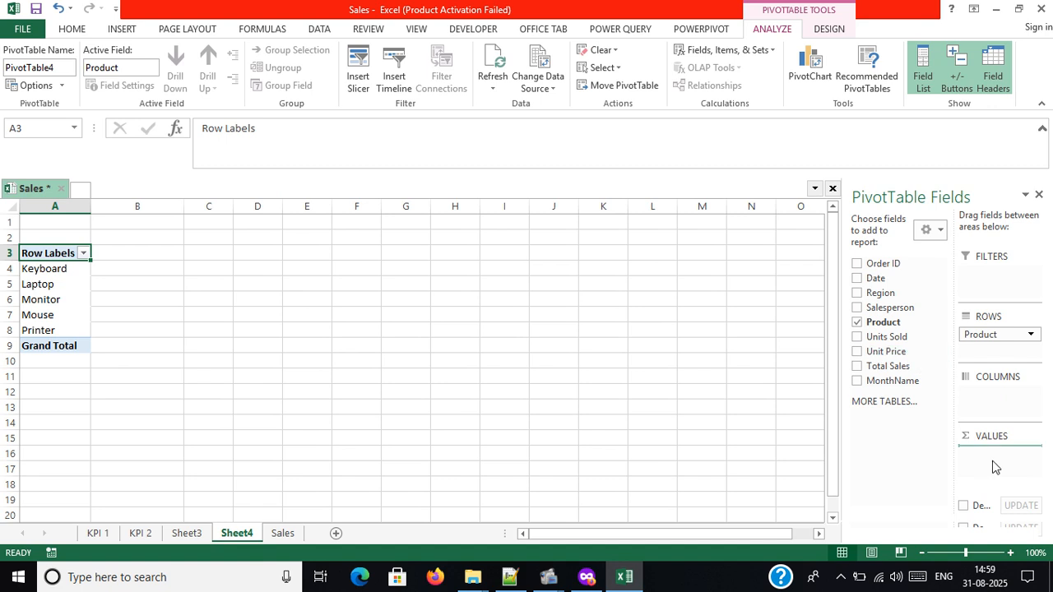
- Summarize the Unit Price value field by Average and name it Avg Price
left_click(1030, 456)
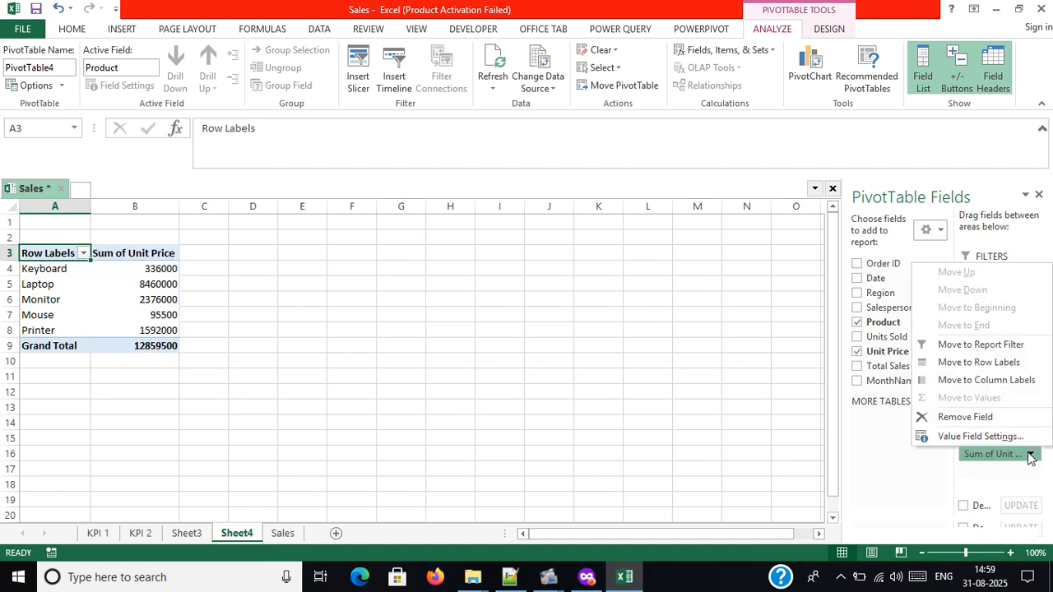
left_click(1004, 438)
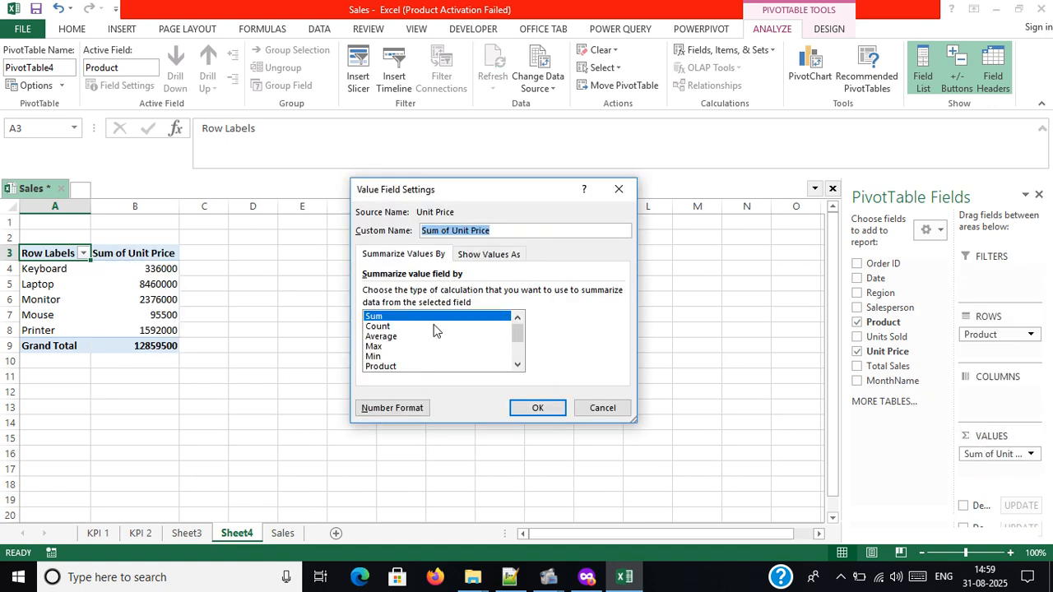
left_click(377, 339)
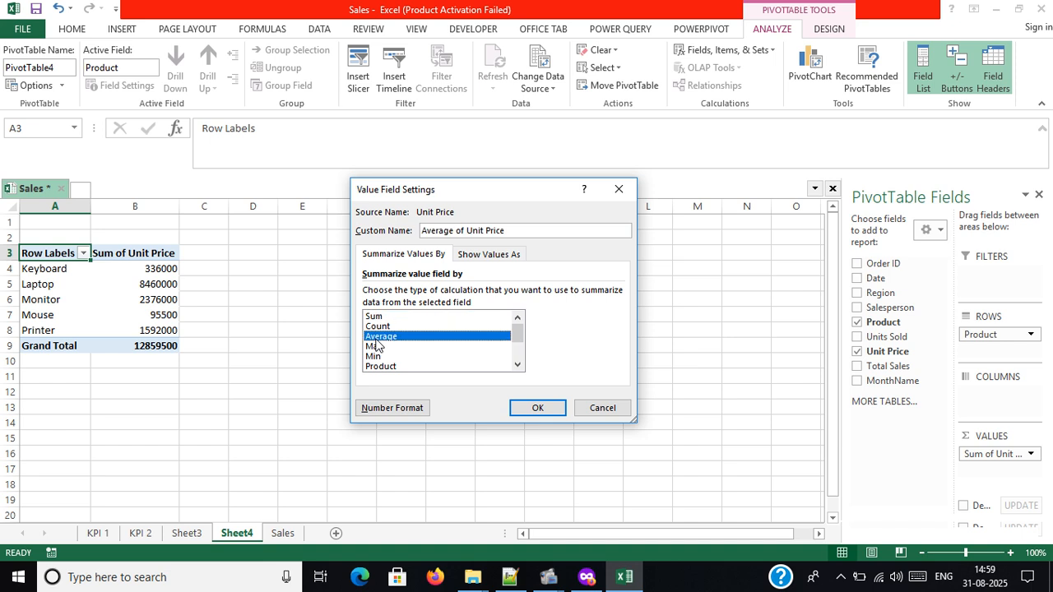
triple_click(482, 230)
type("Avg")
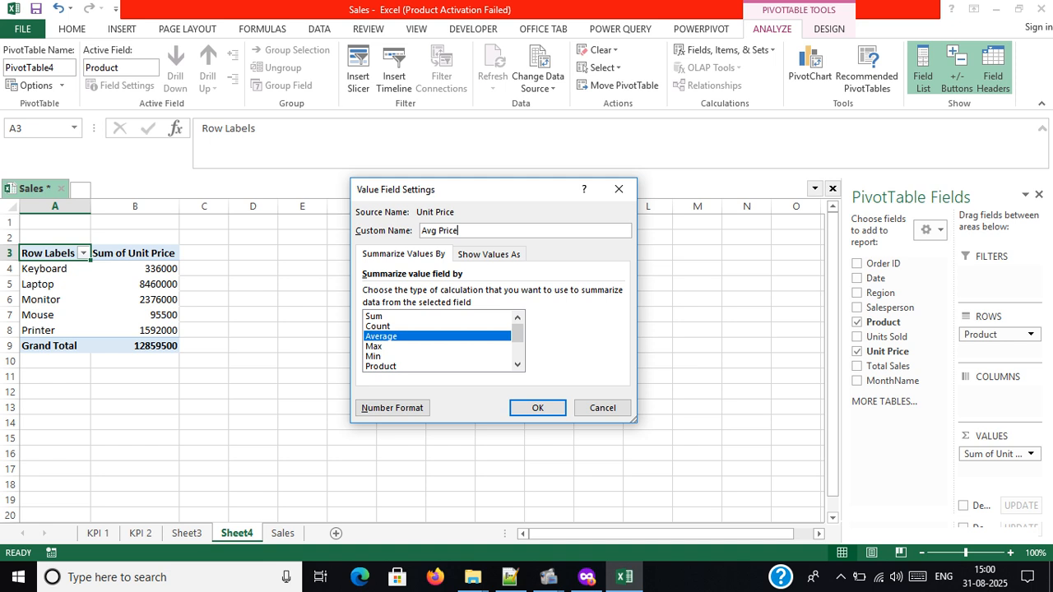
key("Return")
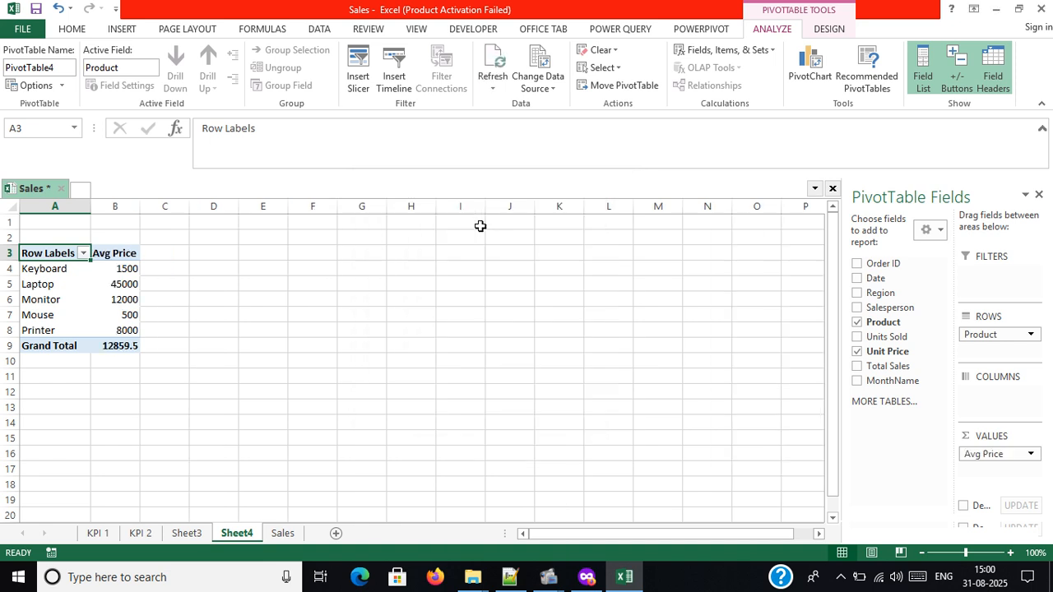
- Sort the product PivotTable by Avg Price from largest to smallest
left_click(108, 272)
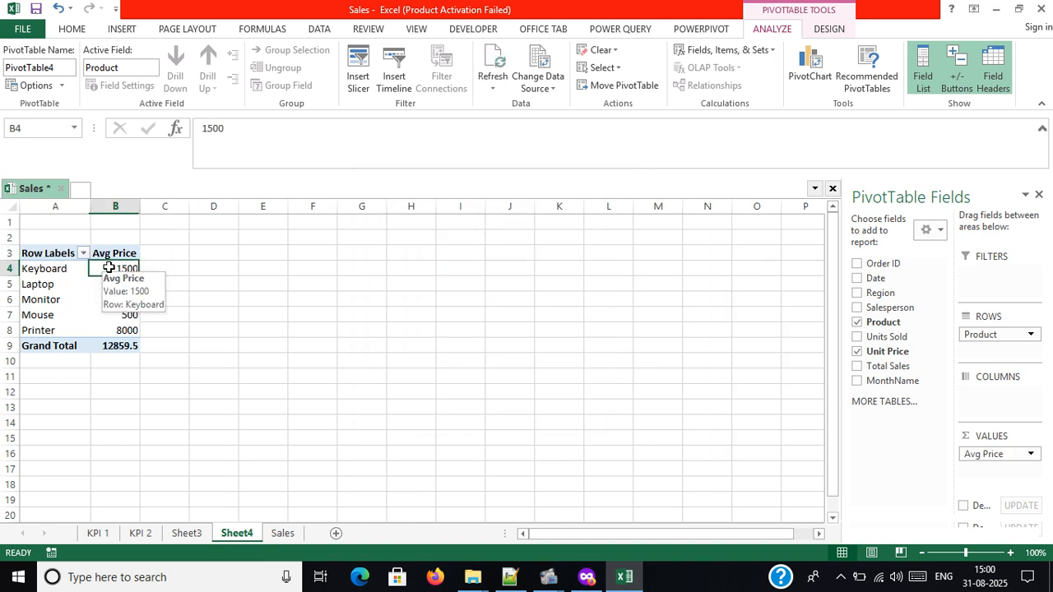
right_click(109, 272)
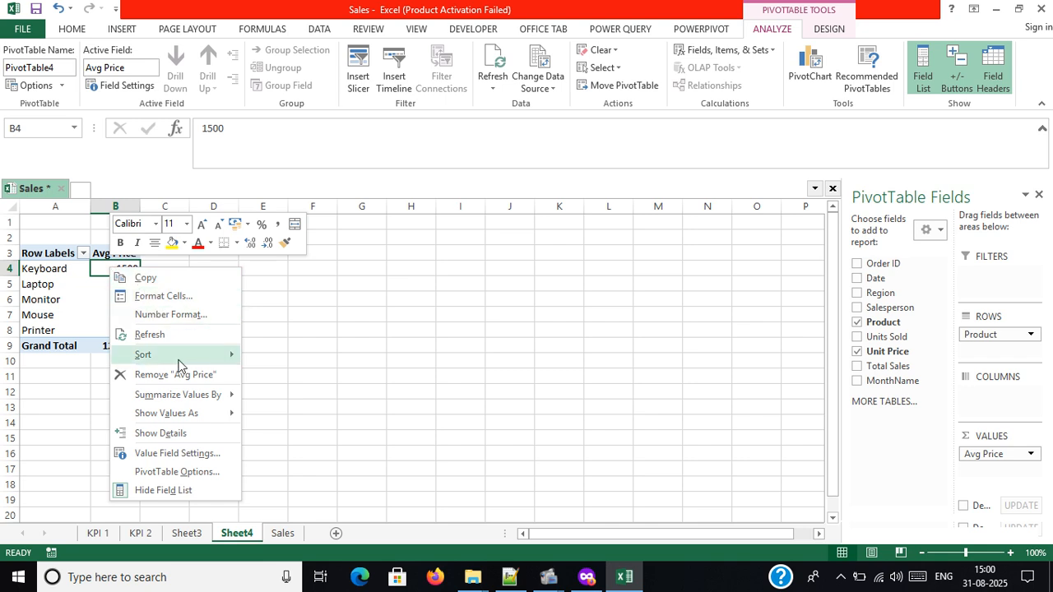
mouse_move(201, 358)
left_click(280, 374)
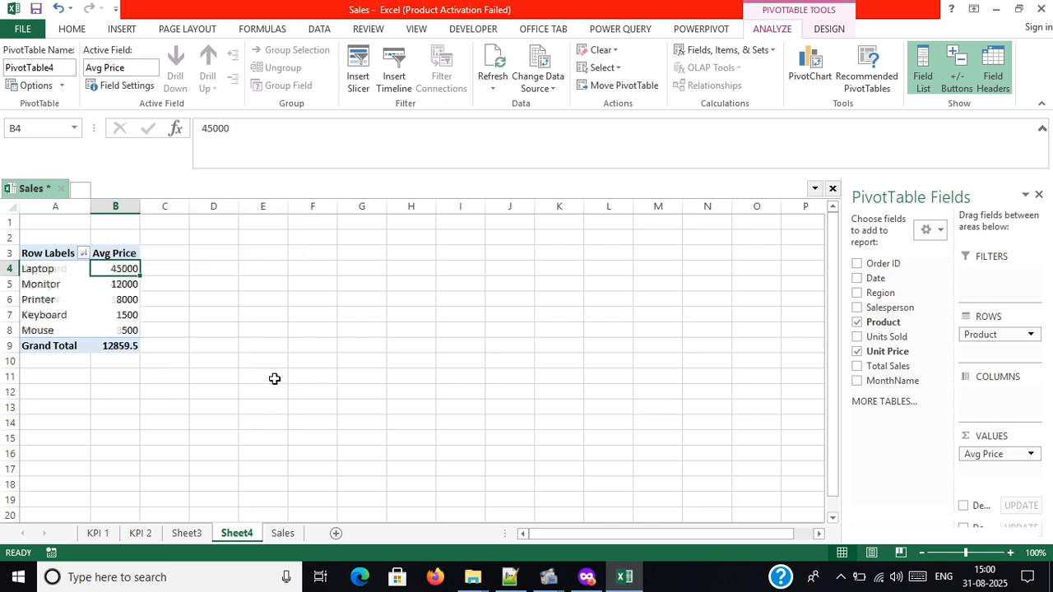
left_click(148, 269)
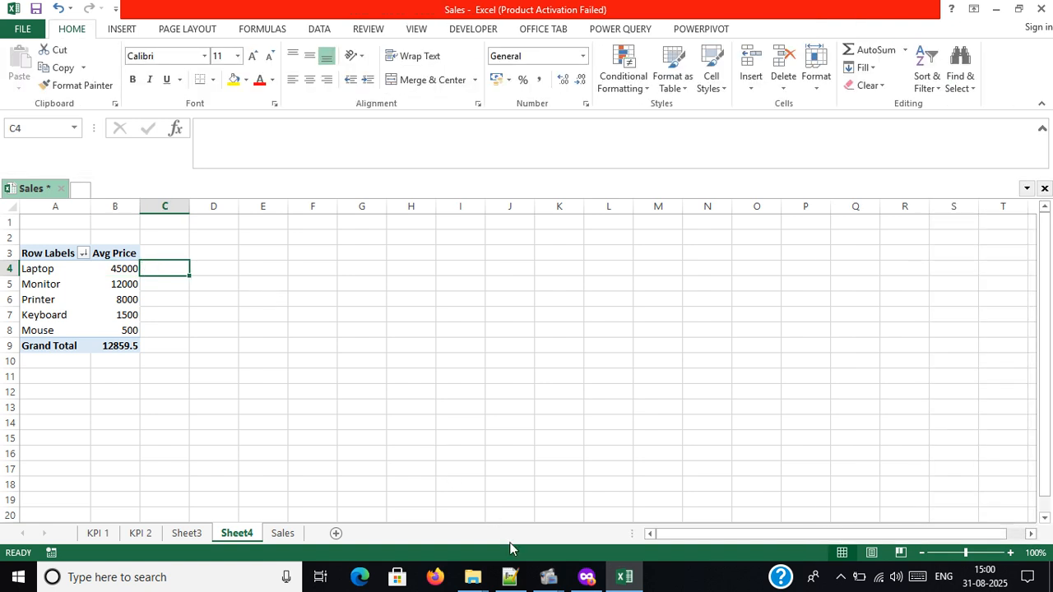
- Recheck the product question in Notepad++ and add the sum of Units Sold to the product PivotTable as a second value named Quantity
left_click(510, 577)
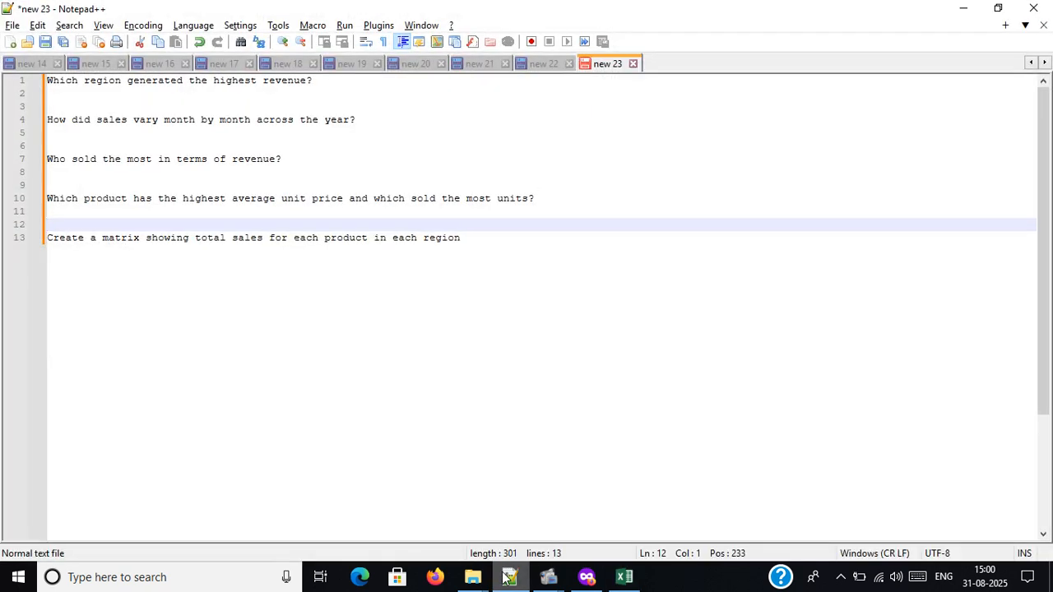
left_click(505, 578)
left_click(46, 270)
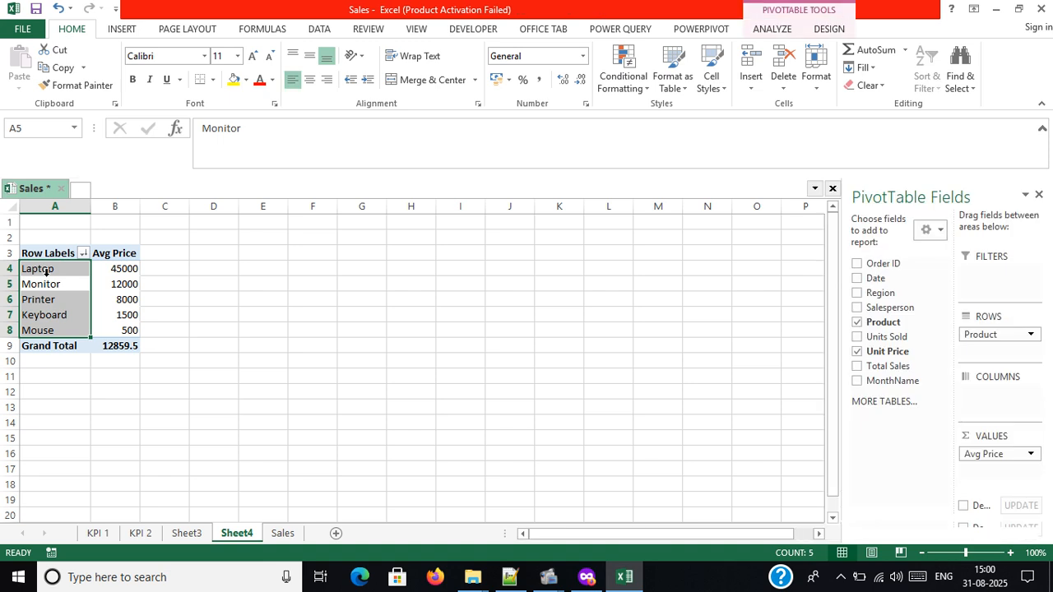
left_click(51, 269)
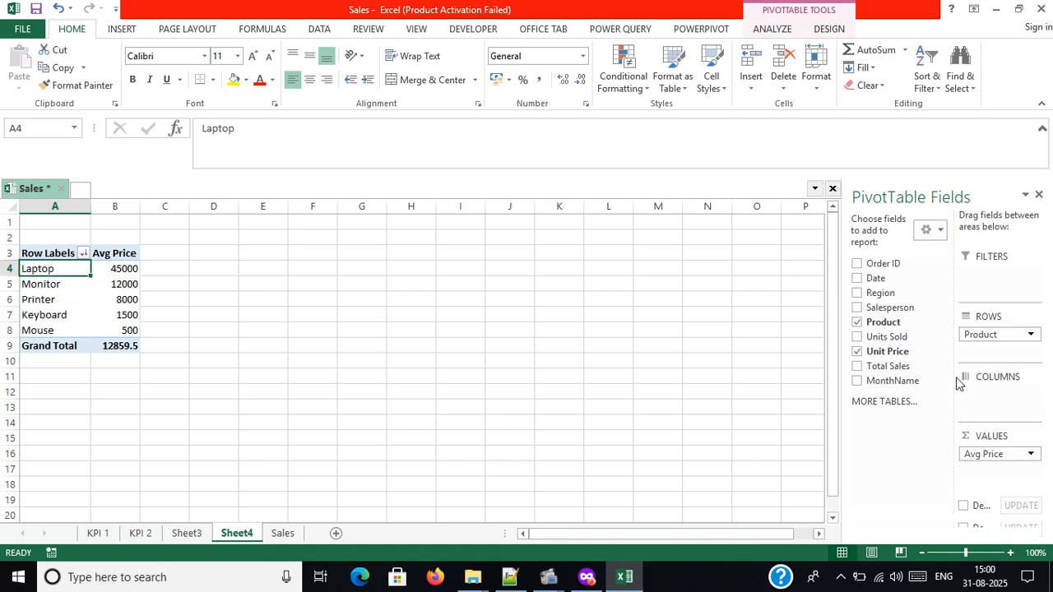
left_click_drag(889, 337, 996, 463)
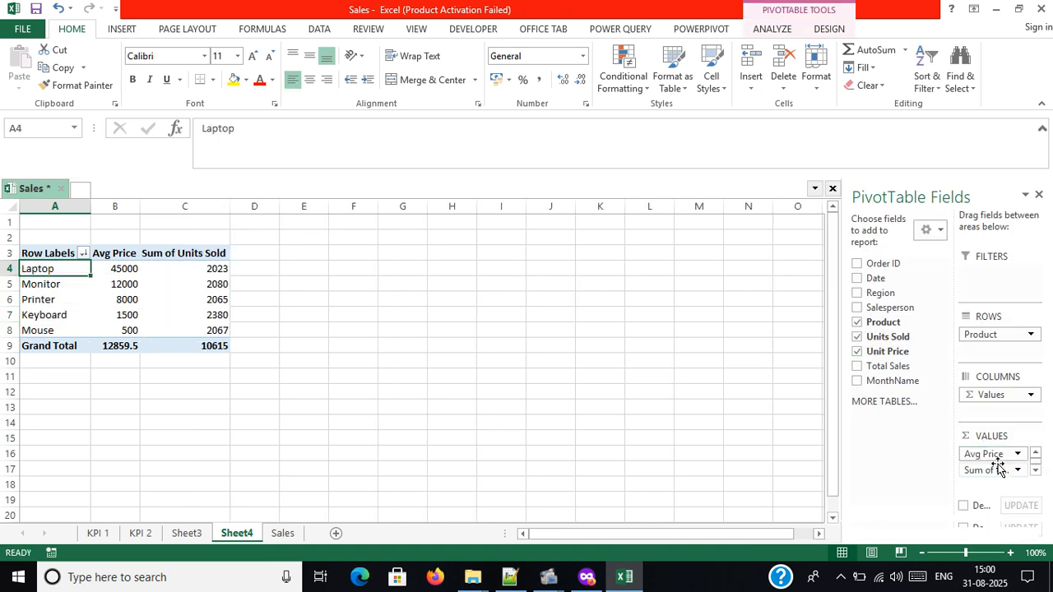
double_click(173, 254)
type("Quantity")
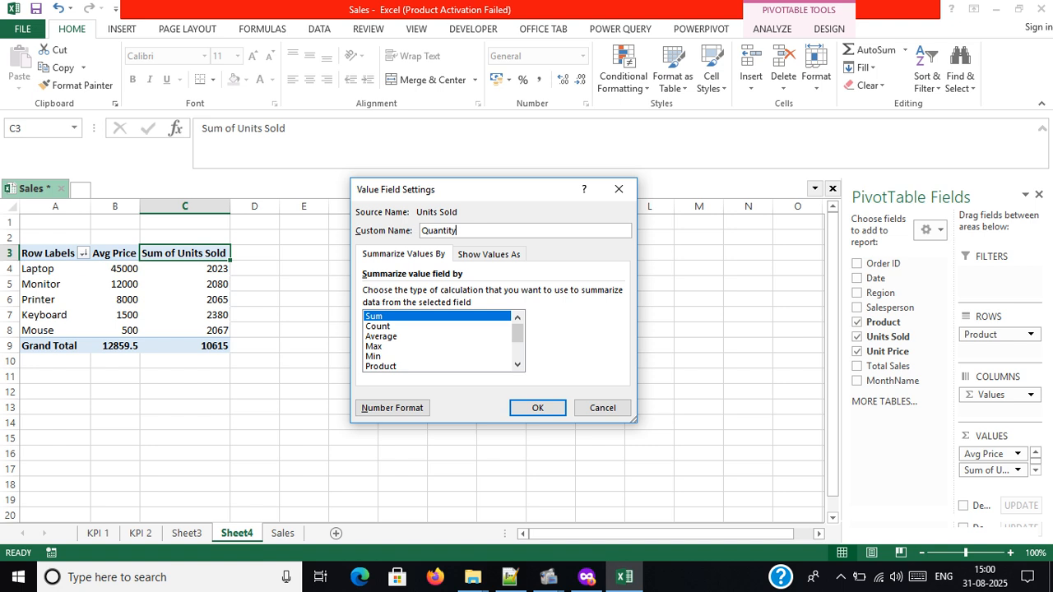
key("Return")
left_click(222, 297)
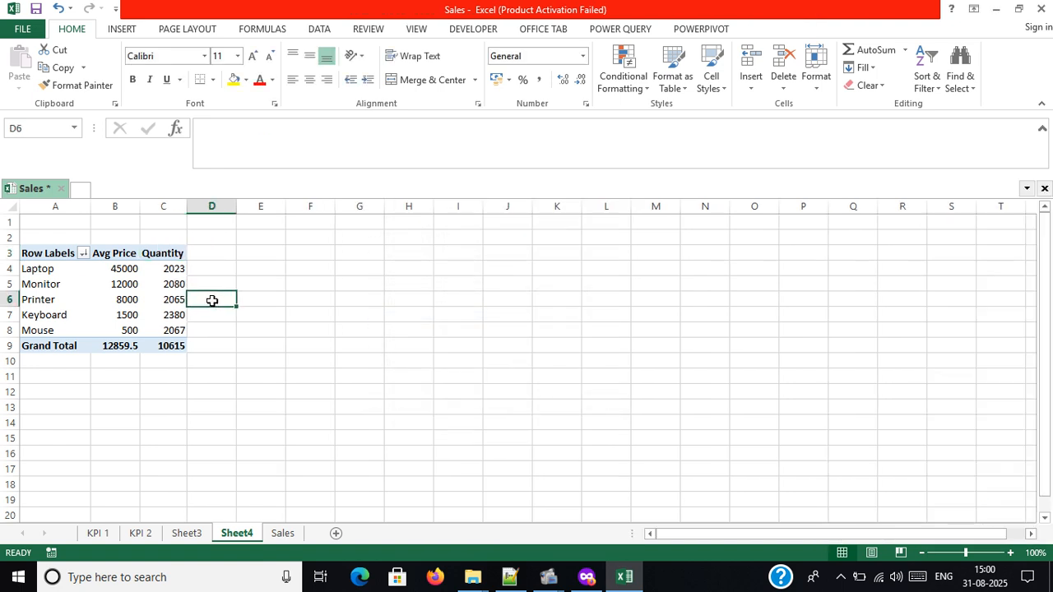
- Write the answer "Avg Price == Laptop" below the product question in the Notepad++ list
left_click(128, 269)
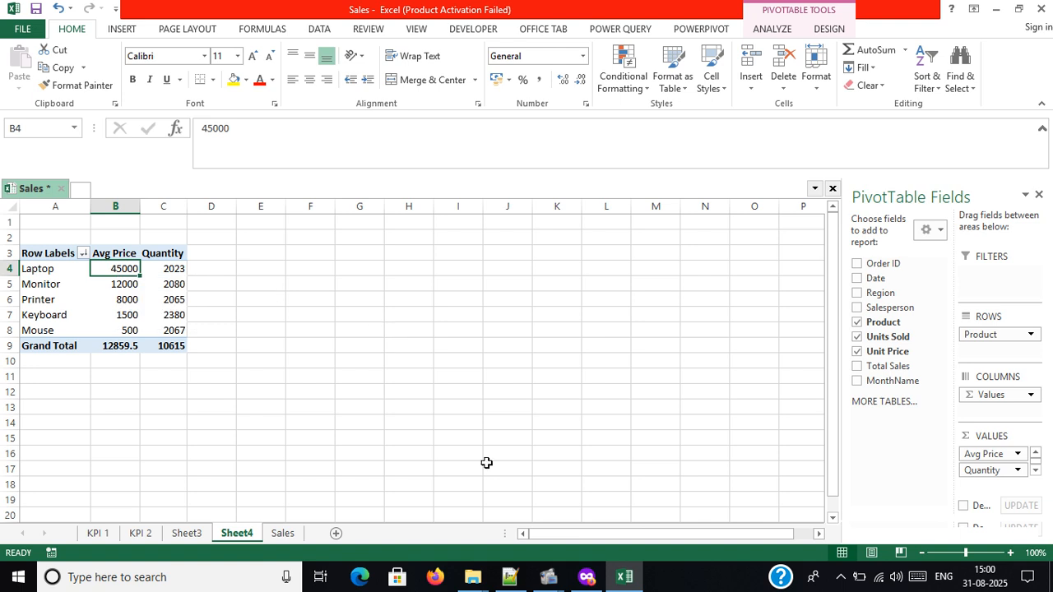
left_click(513, 575)
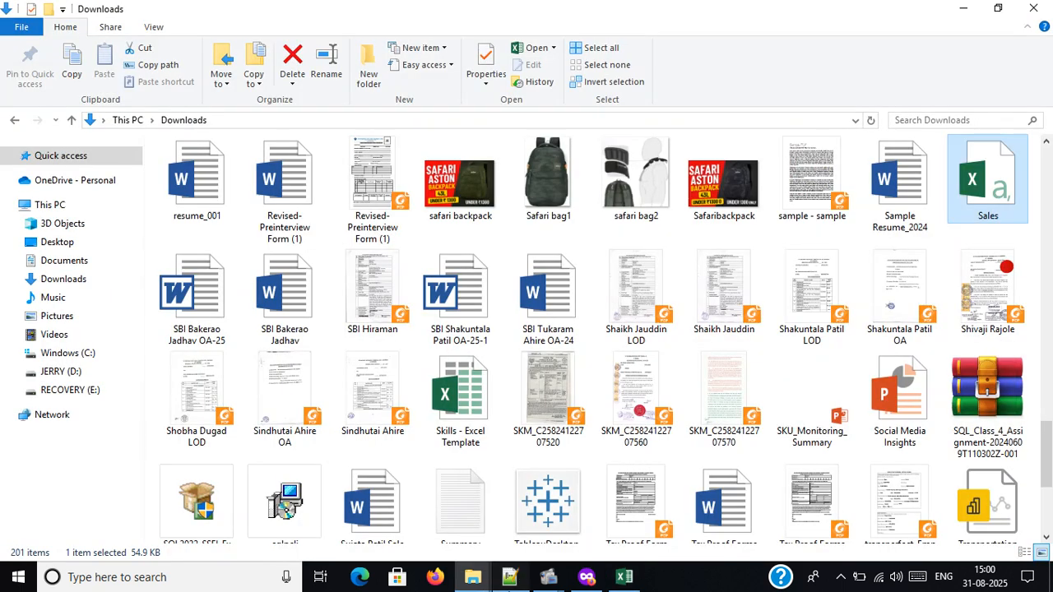
left_click(511, 576)
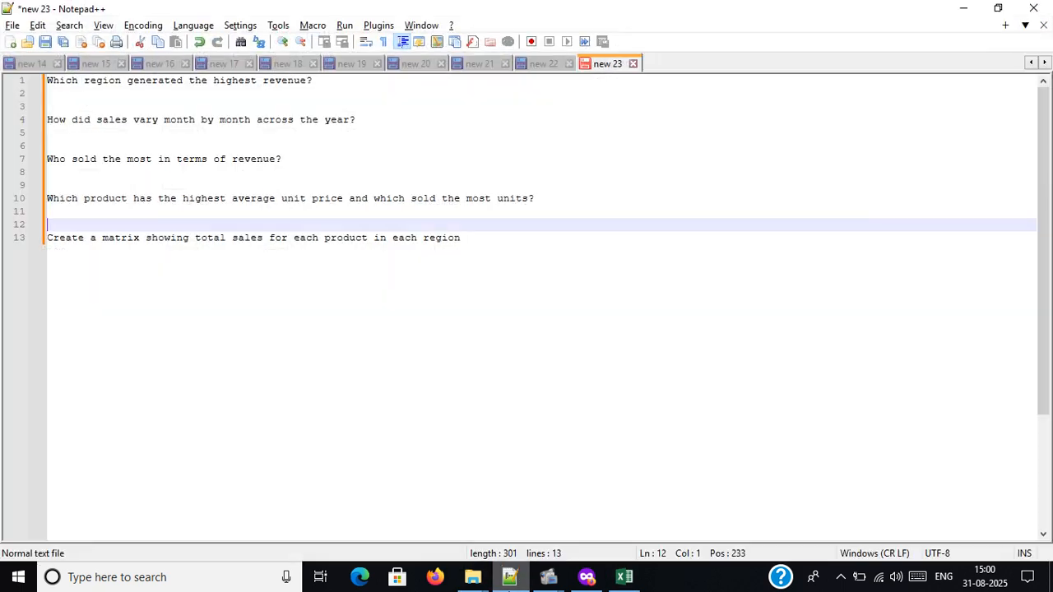
left_click(362, 211)
type("Avg ")
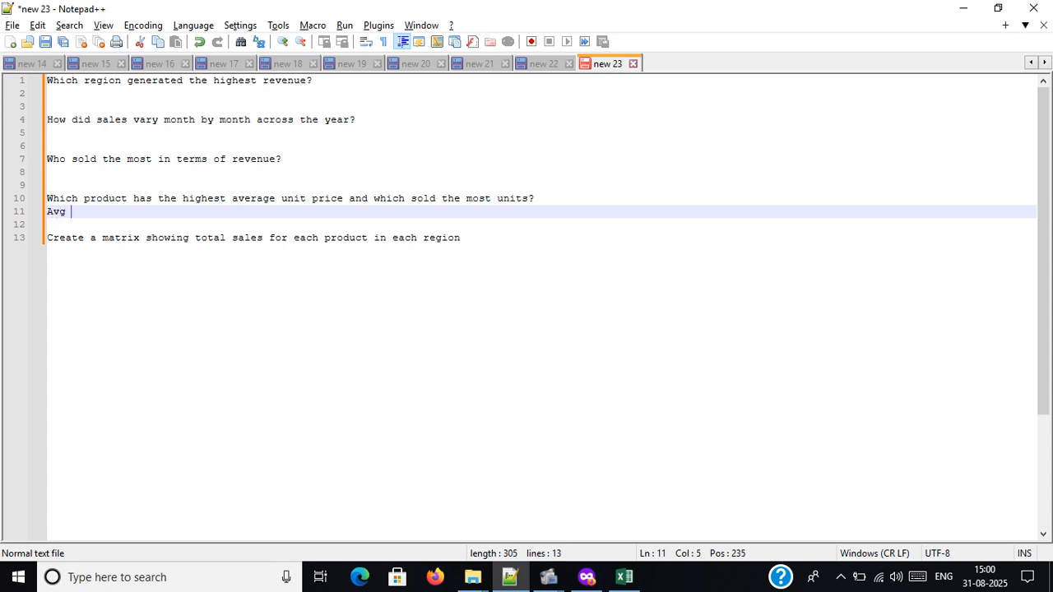
type("Price ==")
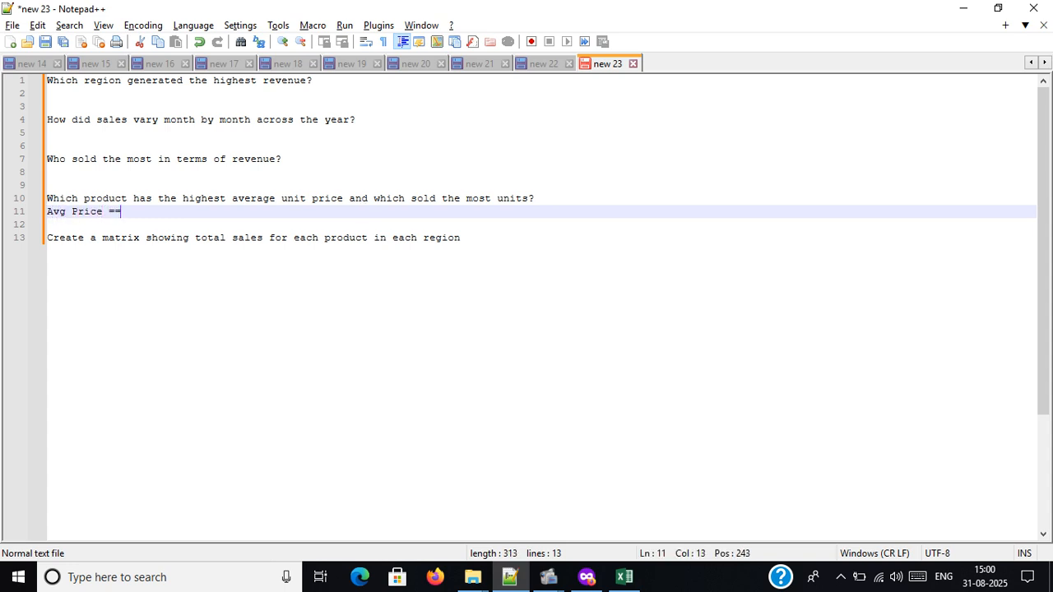
type(" Laptop")
key("Return")
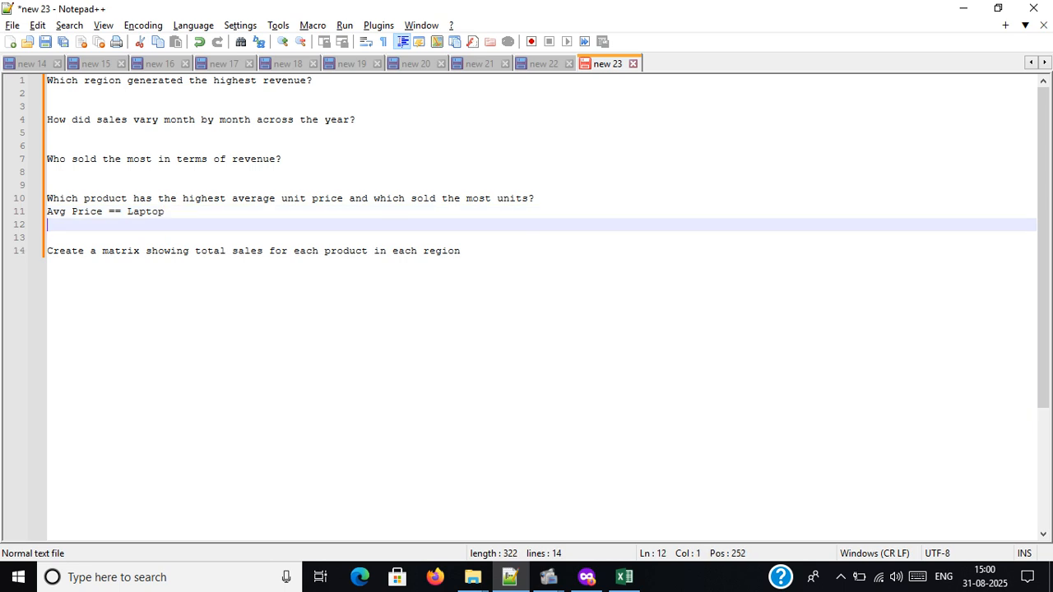
- Return to the Excel workbook and sort the product PivotTable by Quantity from largest to smallest
left_click(625, 577)
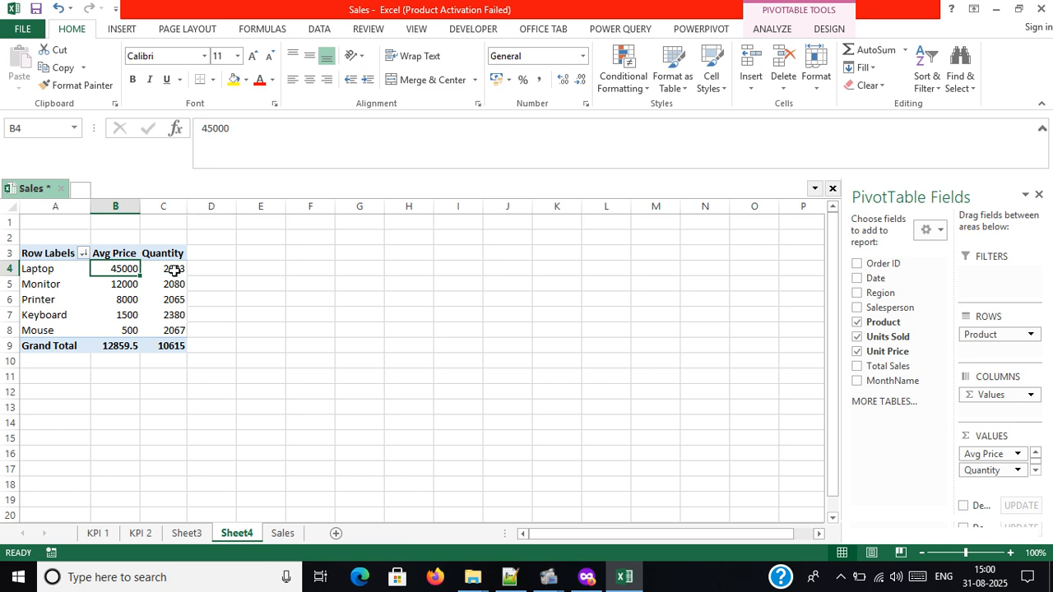
left_click_drag(173, 272, 172, 330)
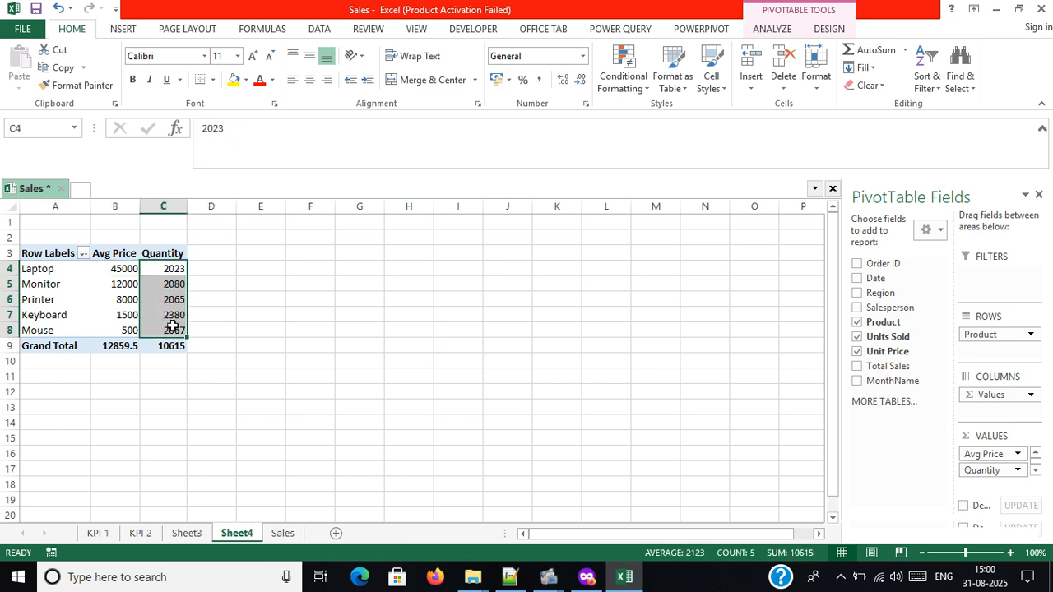
left_click(173, 269)
right_click(173, 268)
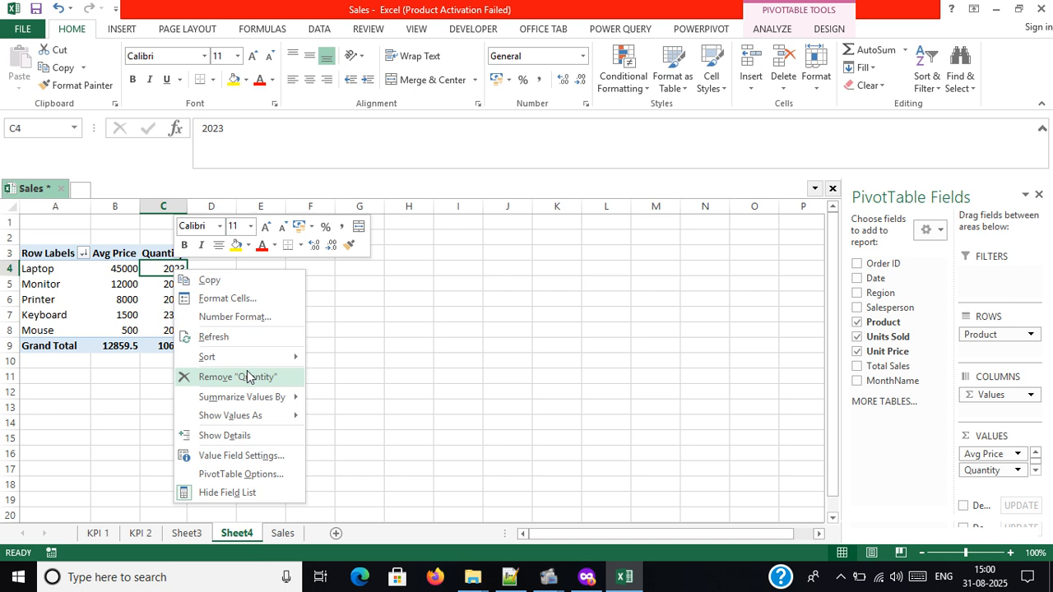
mouse_move(272, 360)
left_click(355, 375)
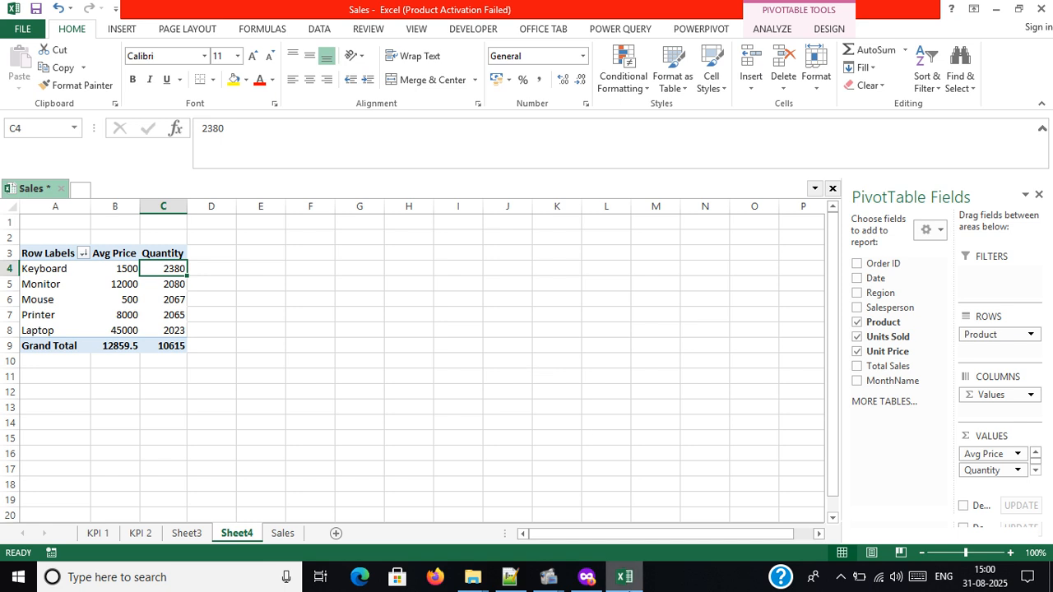
- Add "Highest Quantity == Keyboard" below the average price answer in Notepad++ and start a new line after the matrix question
left_click(624, 577)
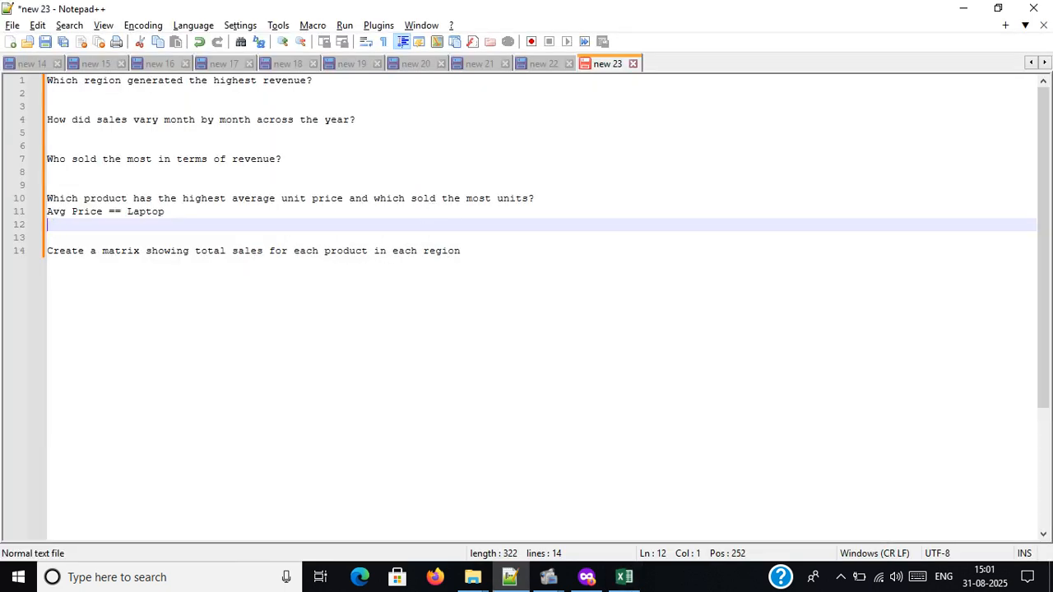
type("Highest Quant")
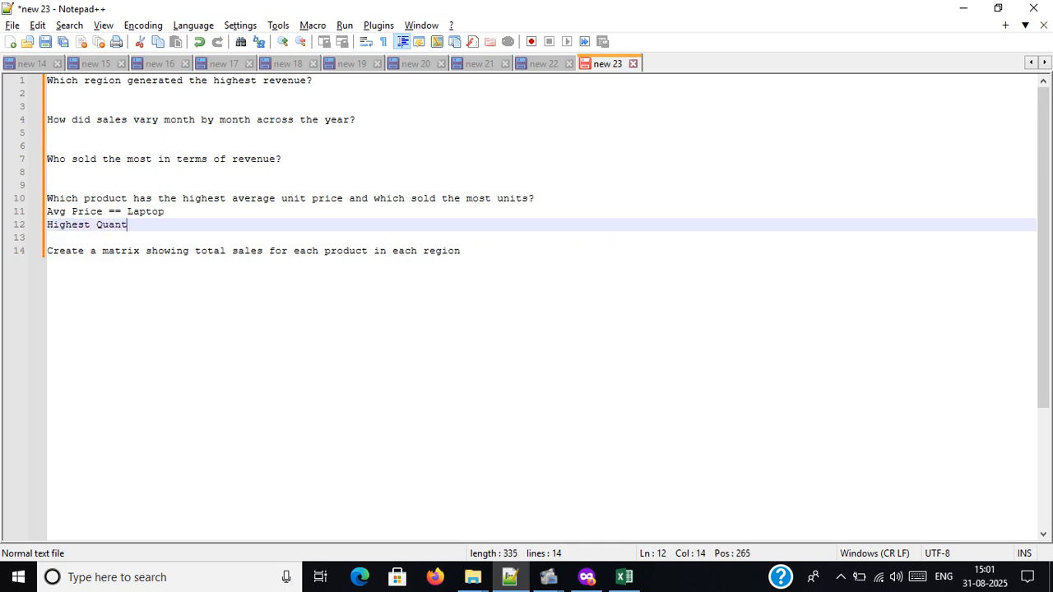
type("ity == Keyboard")
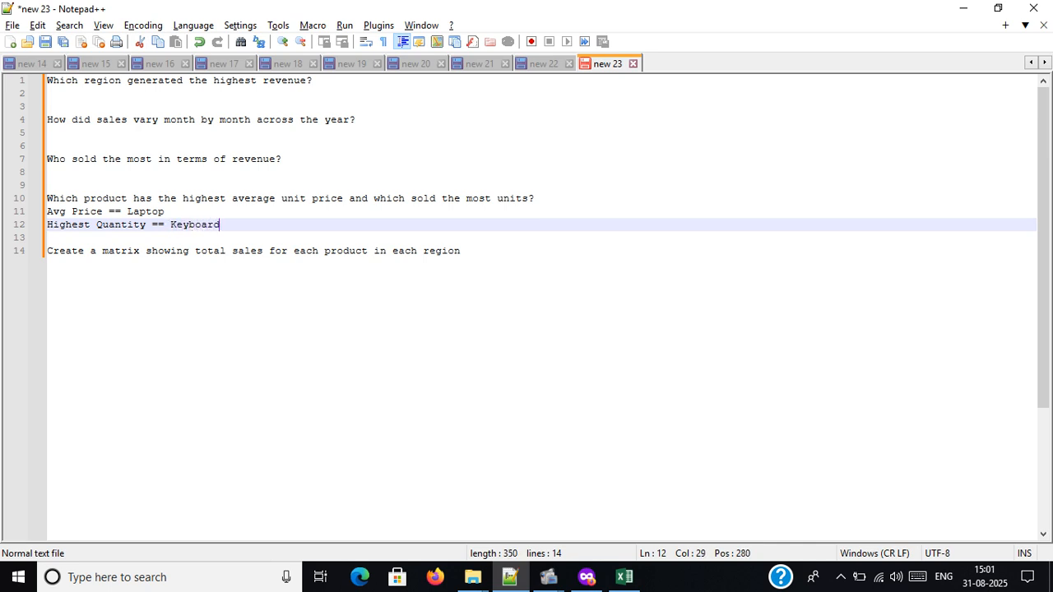
key("ctrl+End")
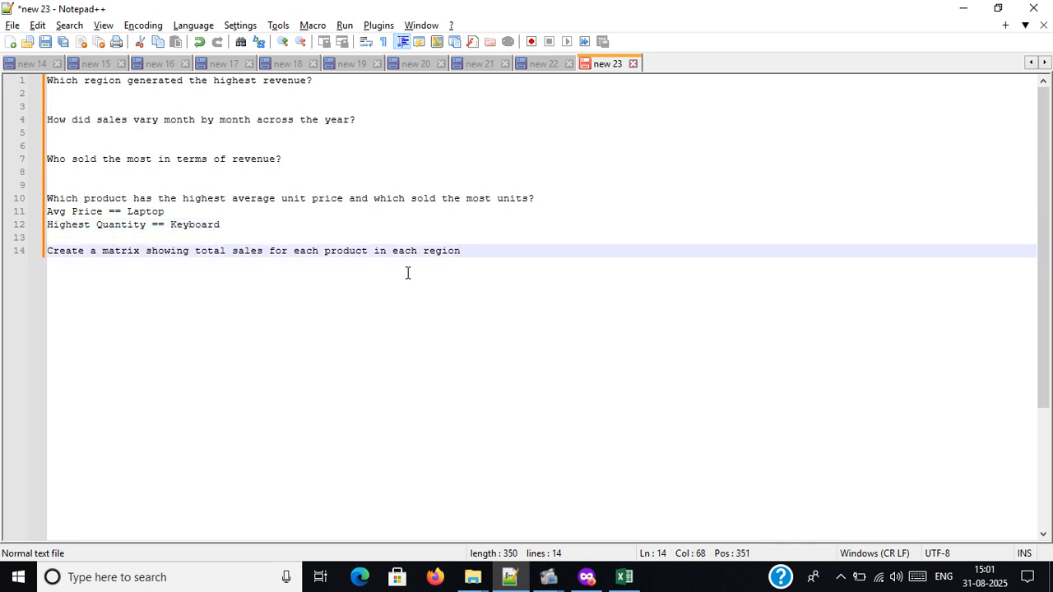
key("Return")
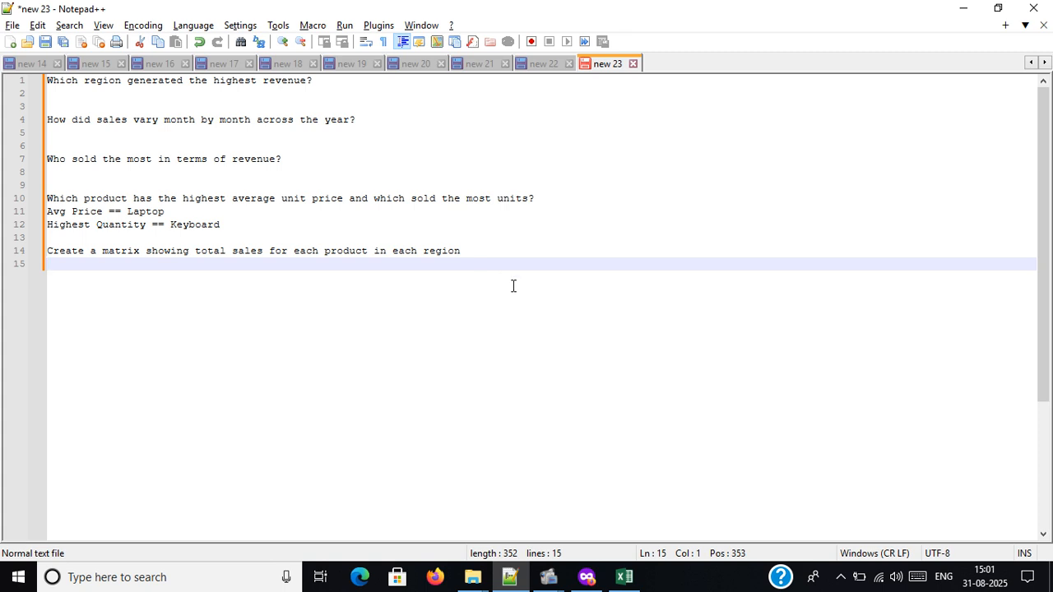
- Switch to the Excel workbook and rename Sheet4 as KPI 4 and Sheet3 as KPI 3
left_click(622, 576)
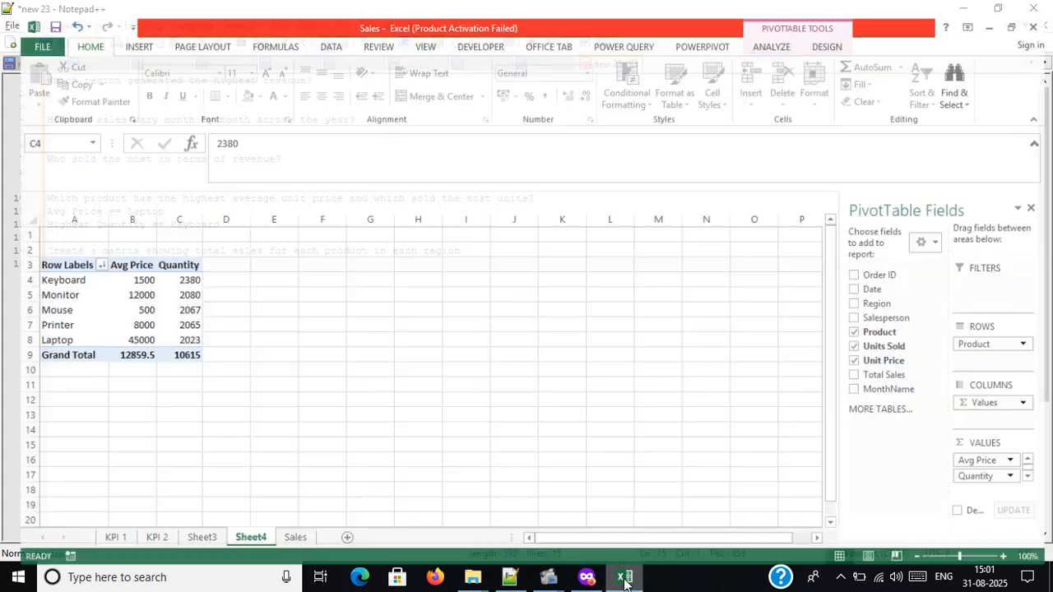
left_click(456, 379)
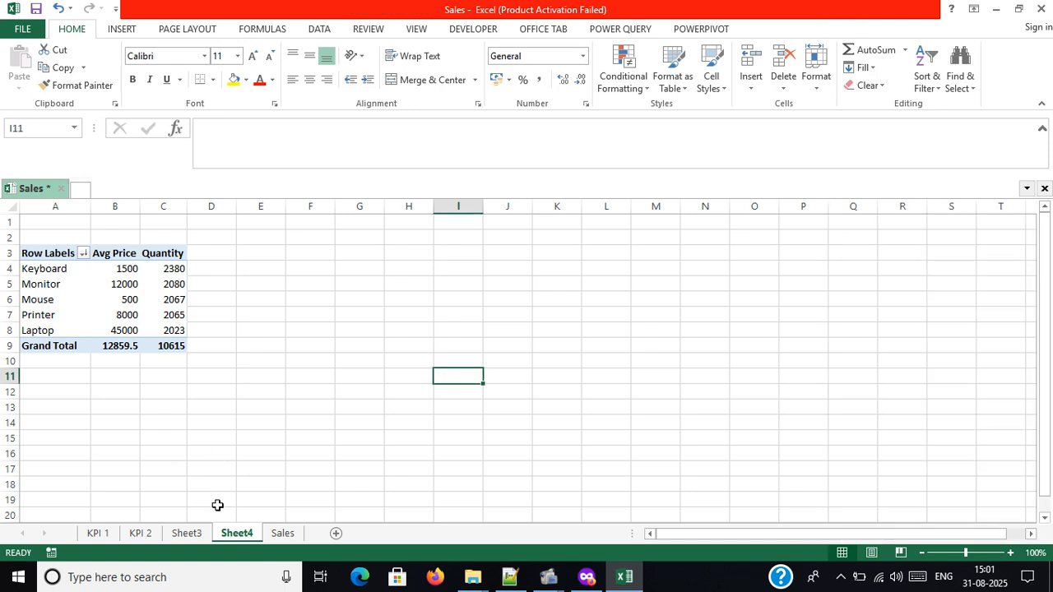
type("K")
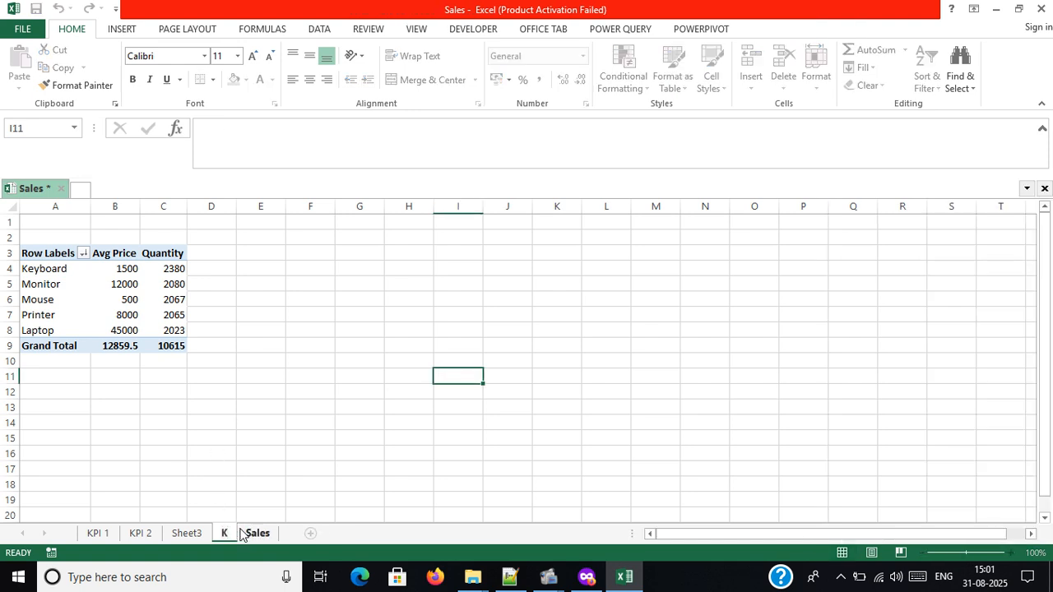
type("PI 4")
left_click(195, 539)
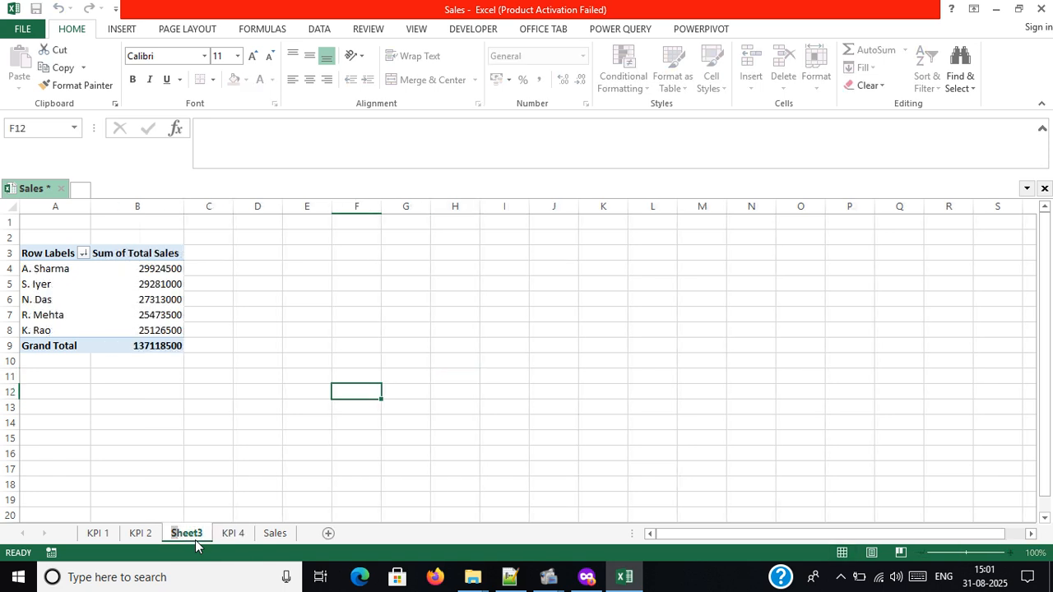
type("KPI 3")
key("Return")
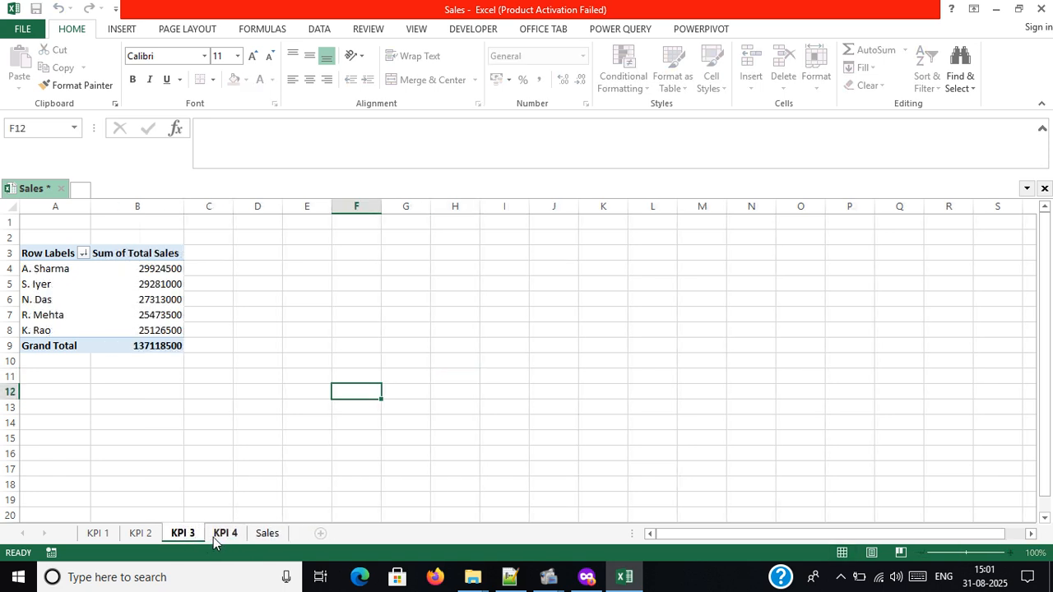
- Insert a clustered bar PivotChart from the product PivotTable on the KPI 4 sheet after previewing the line and pie types
left_click(224, 533)
left_click_drag(47, 253, 158, 327)
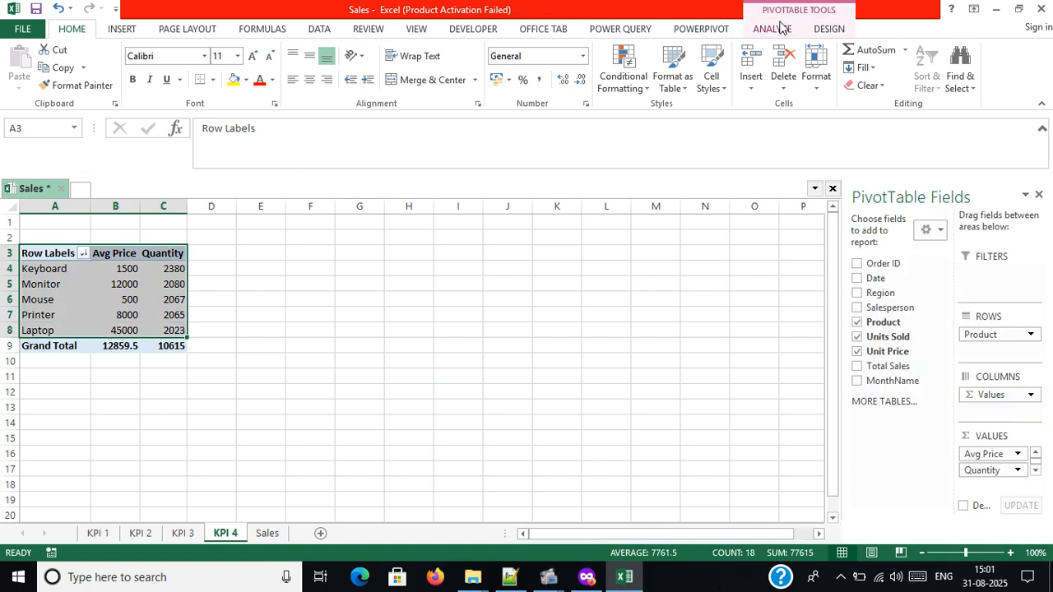
left_click(780, 27)
left_click(806, 75)
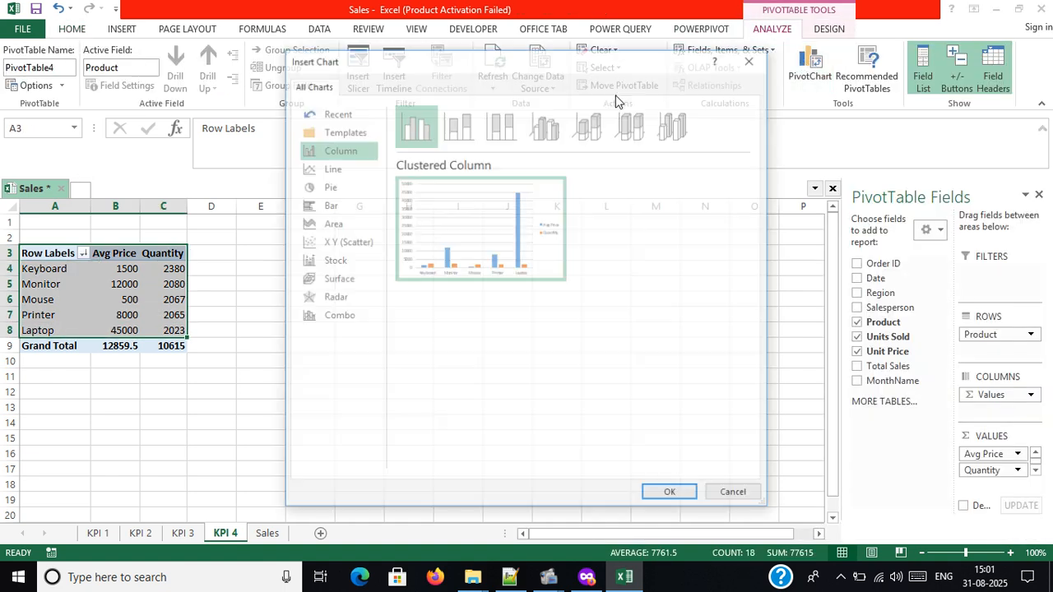
mouse_move(449, 230)
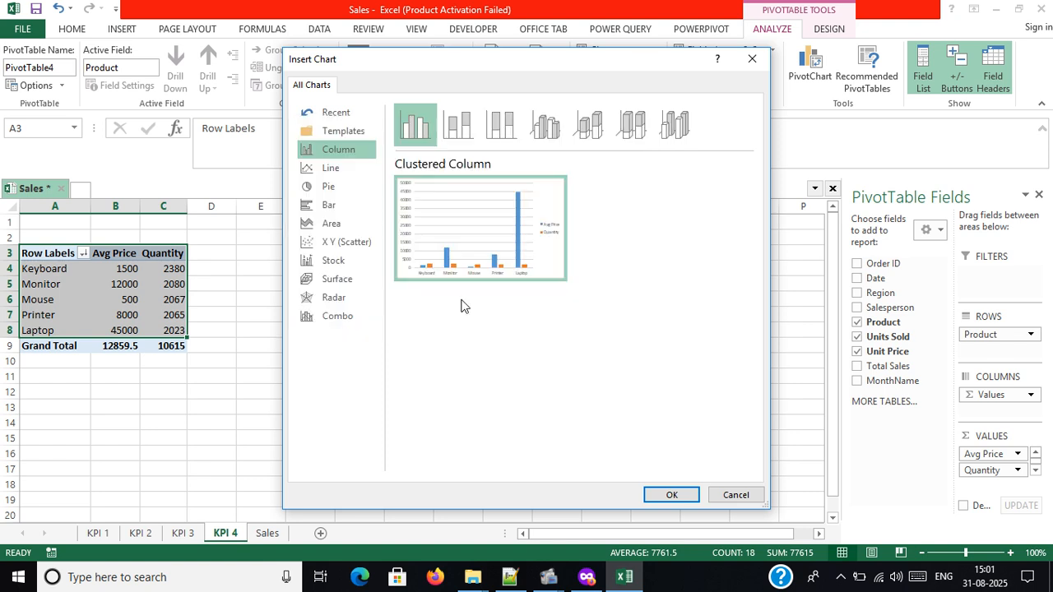
left_click(332, 170)
mouse_move(488, 265)
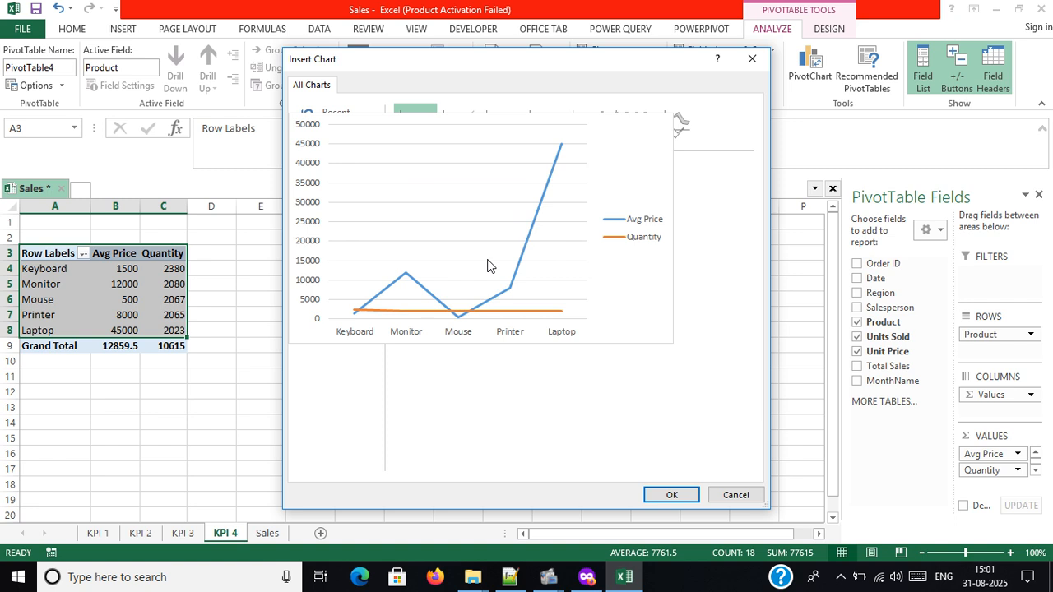
left_click(328, 188)
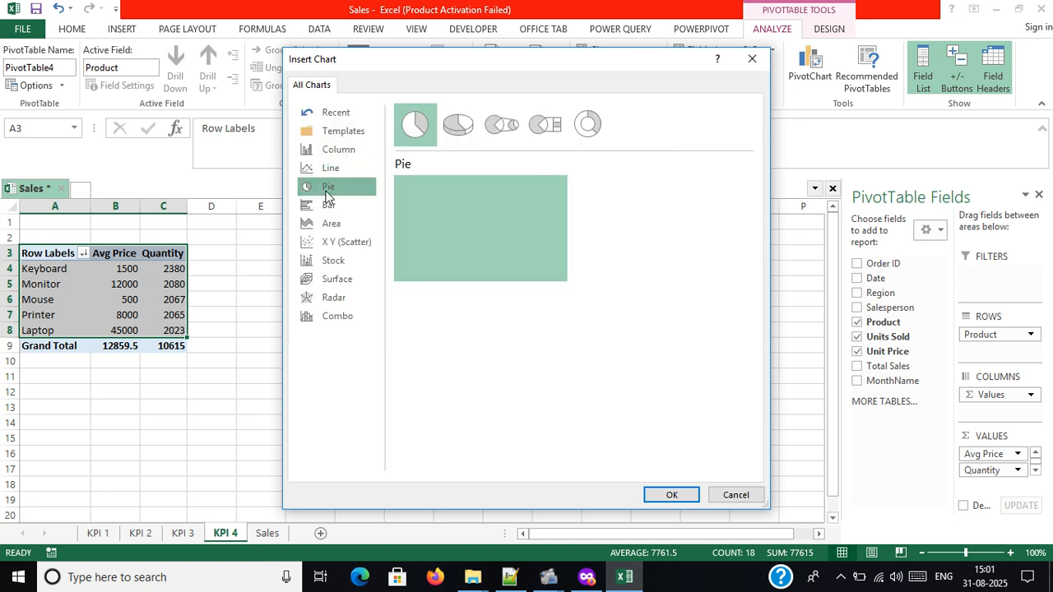
mouse_move(451, 211)
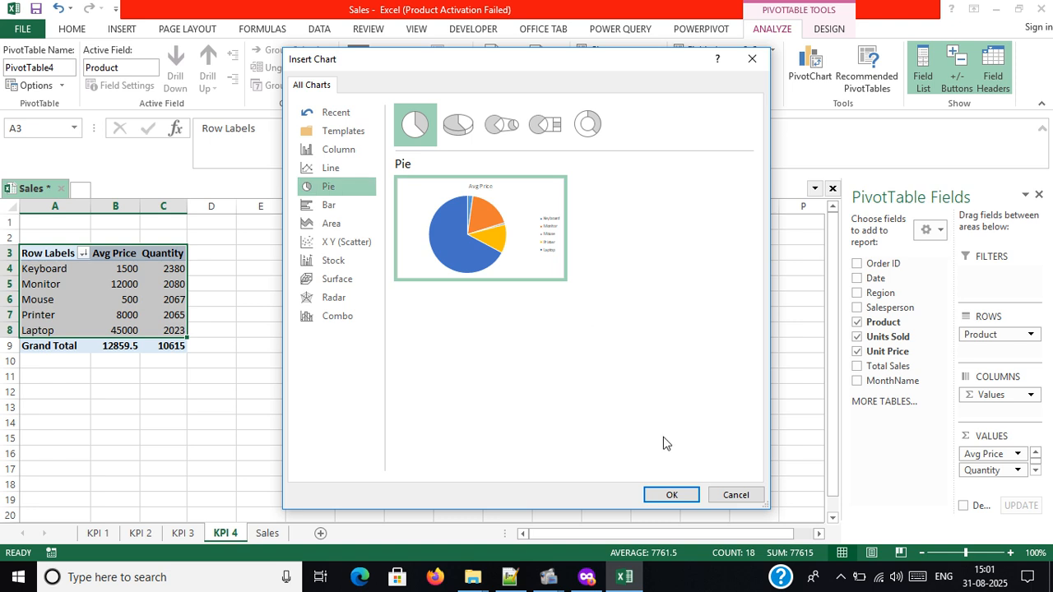
left_click(334, 204)
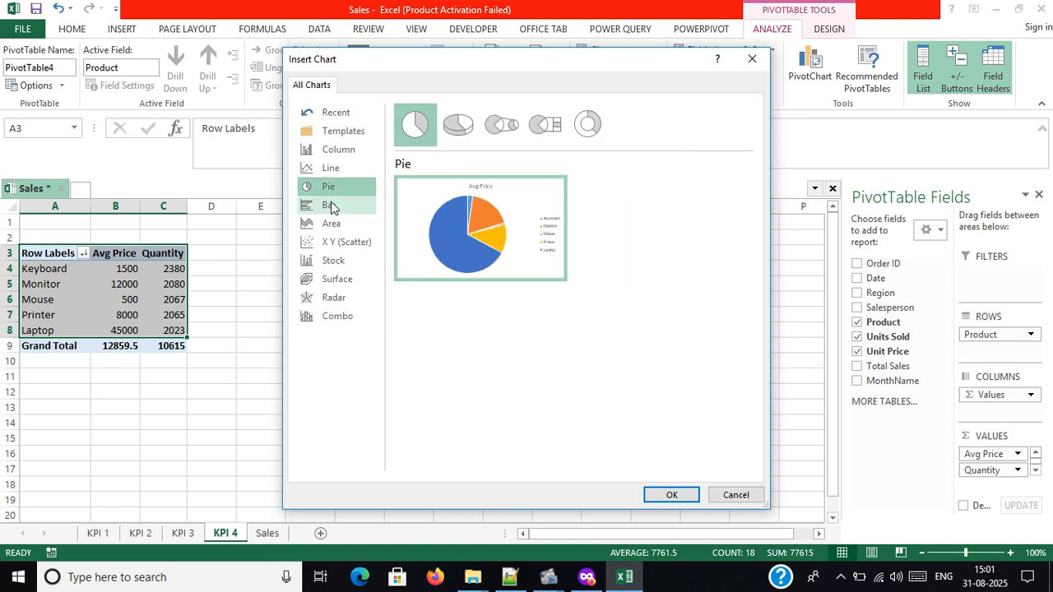
mouse_move(478, 235)
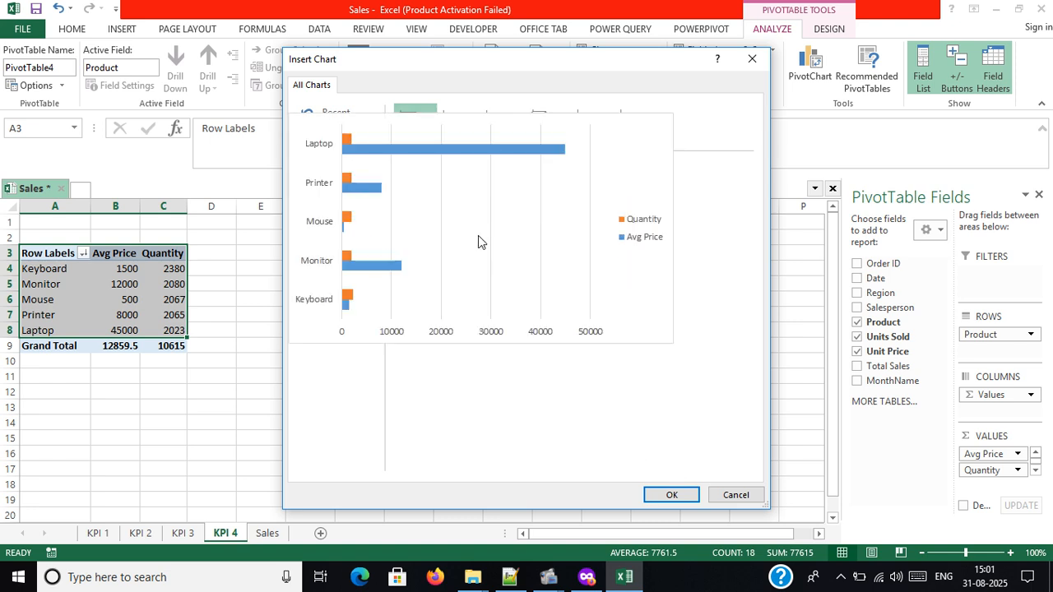
left_click(672, 494)
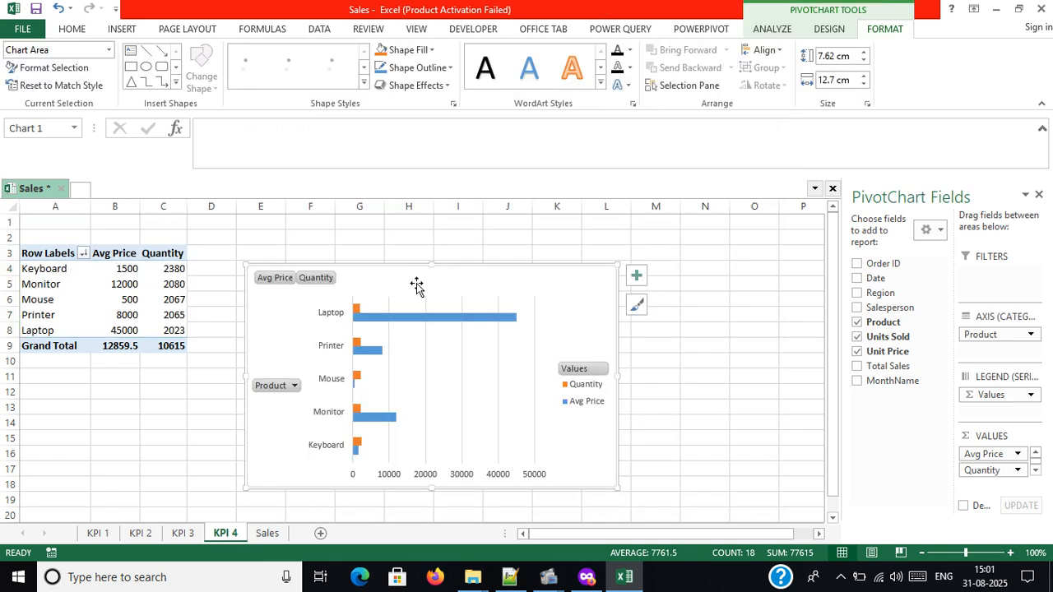
- Hide all field buttons on the product bar chart
right_click(283, 278)
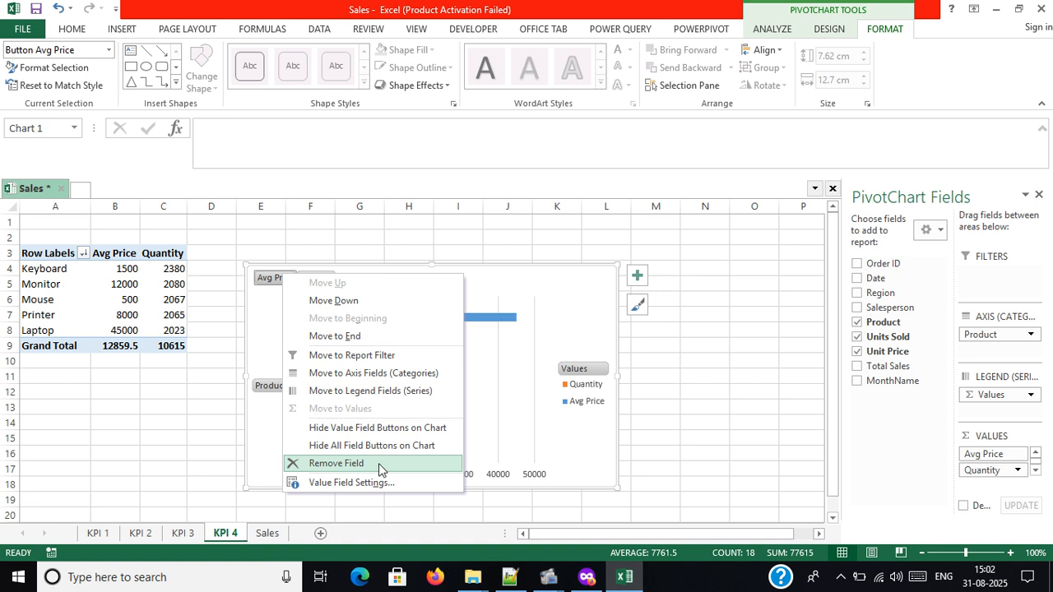
left_click(399, 449)
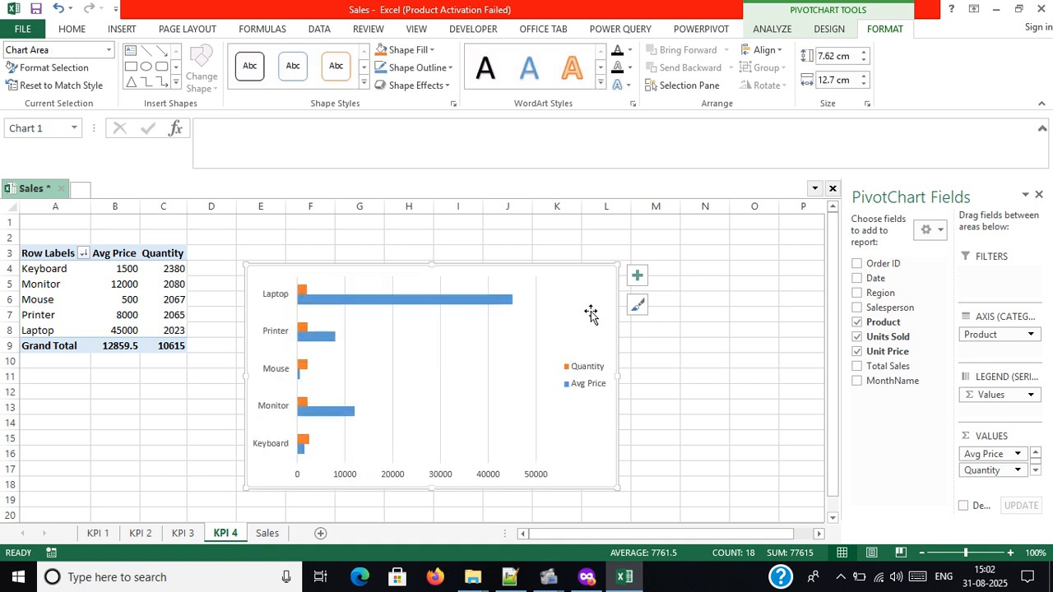
left_click(741, 348)
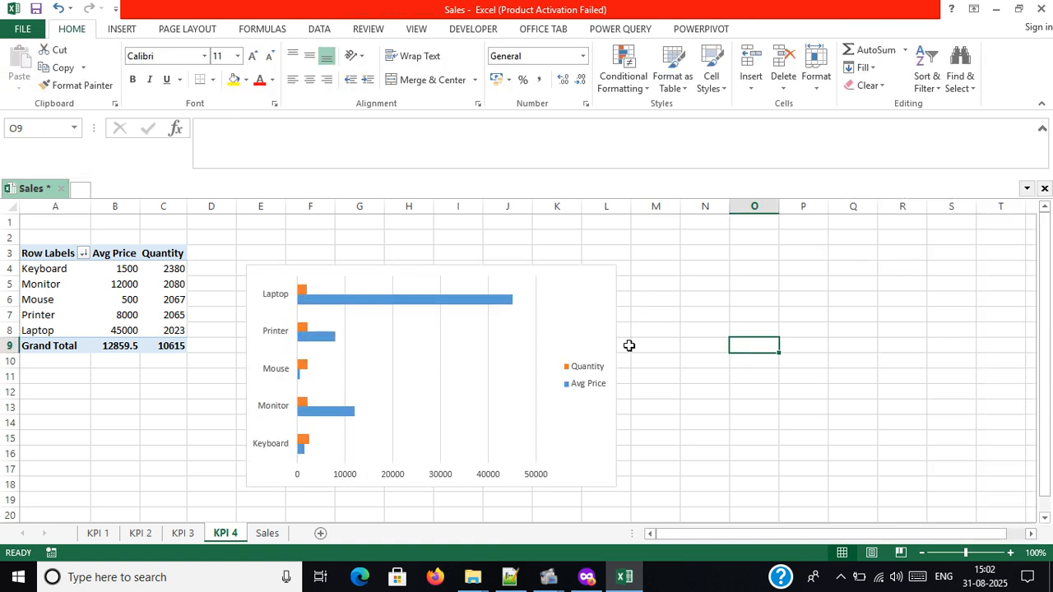
left_click(595, 343)
- Create a PivotTable on a new worksheet from the Sales range A1:I1001 and recheck the matrix question in Notepad++
left_click(267, 535)
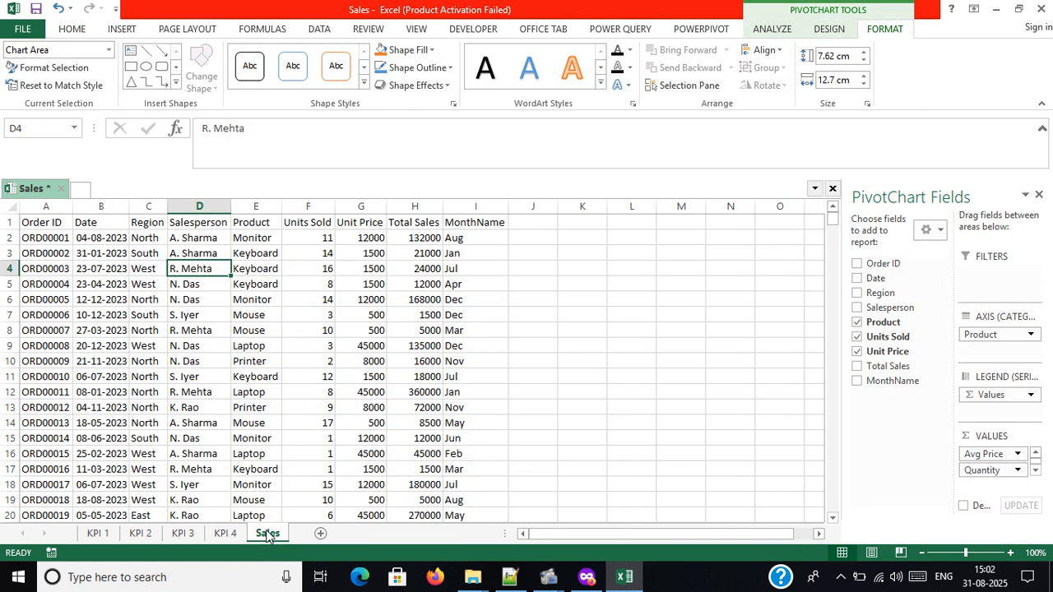
left_click(125, 32)
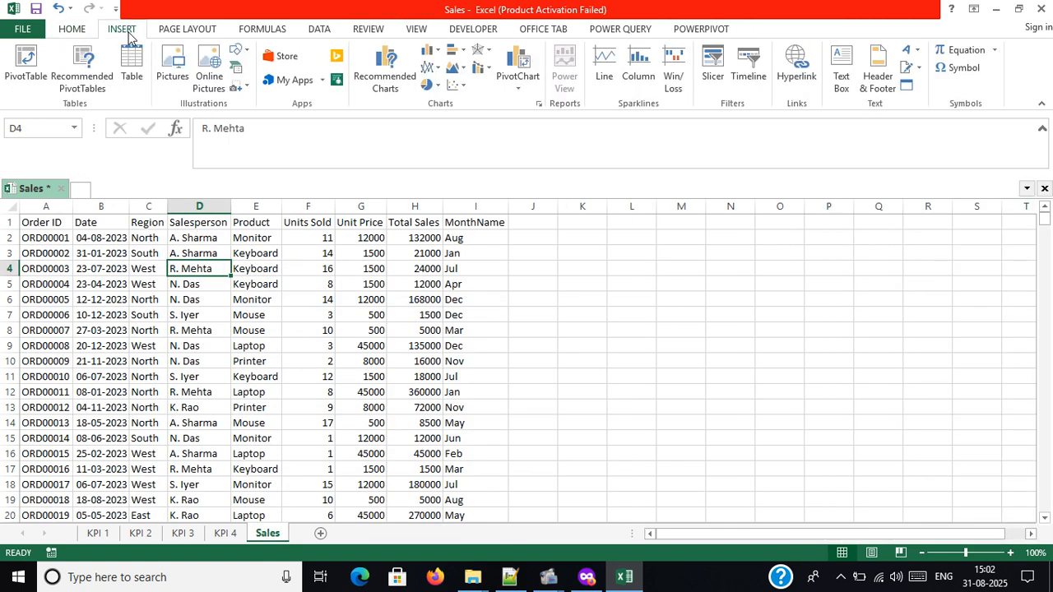
left_click(25, 66)
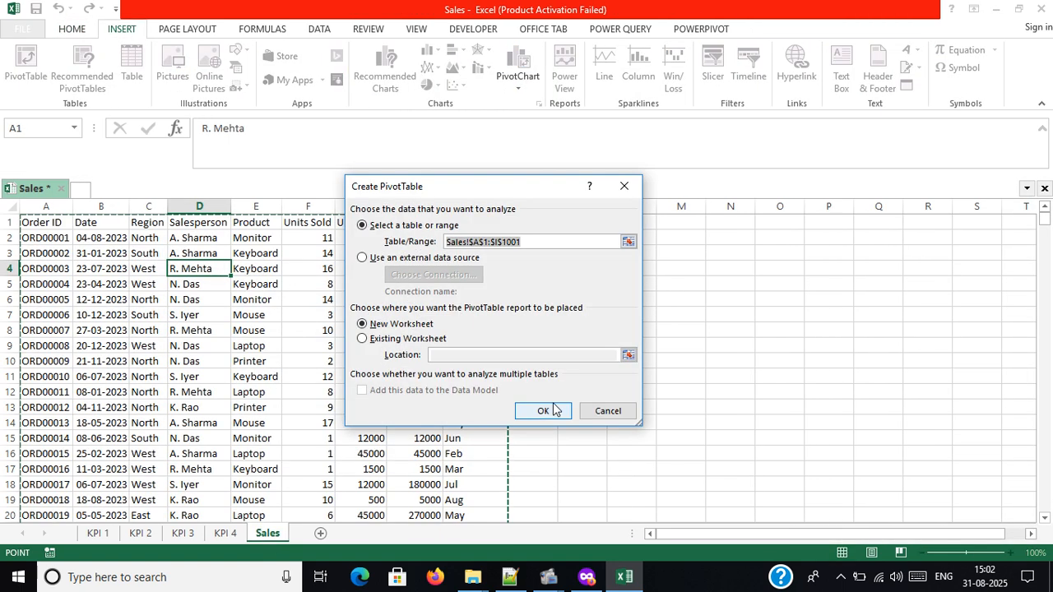
left_click(553, 409)
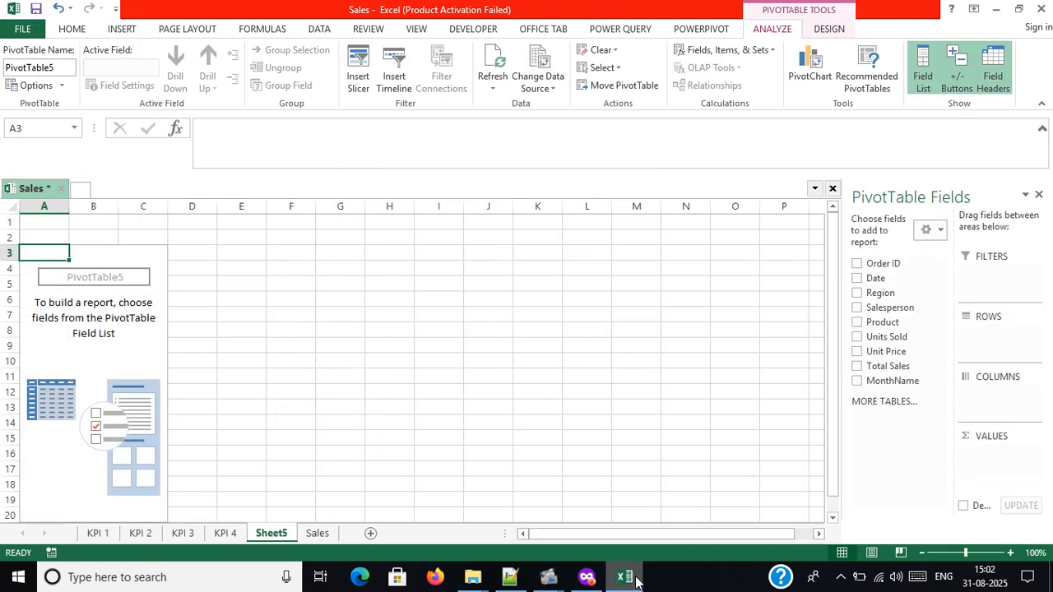
left_click(623, 580)
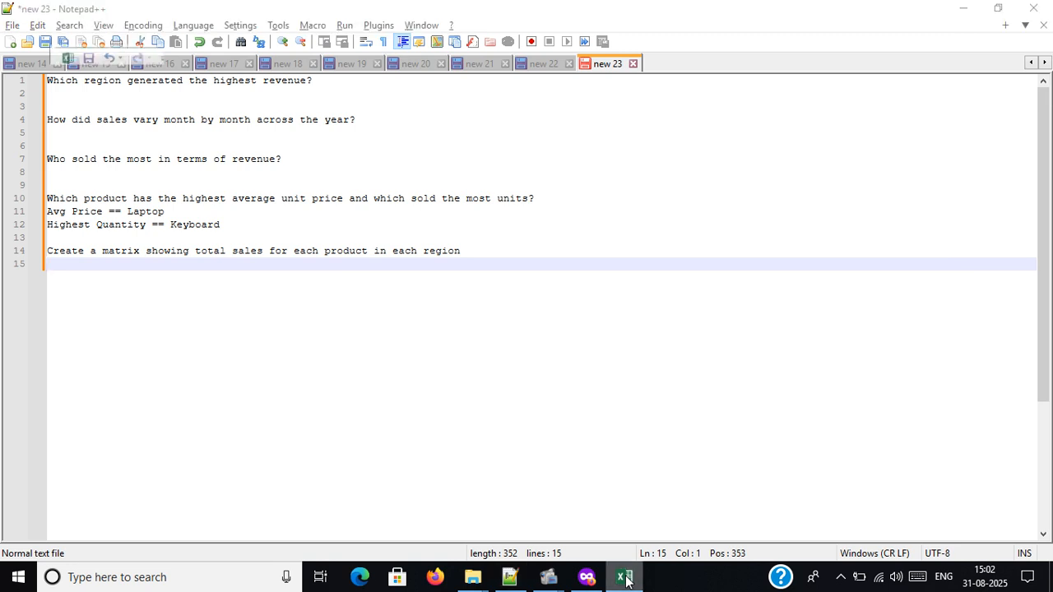
left_click(624, 579)
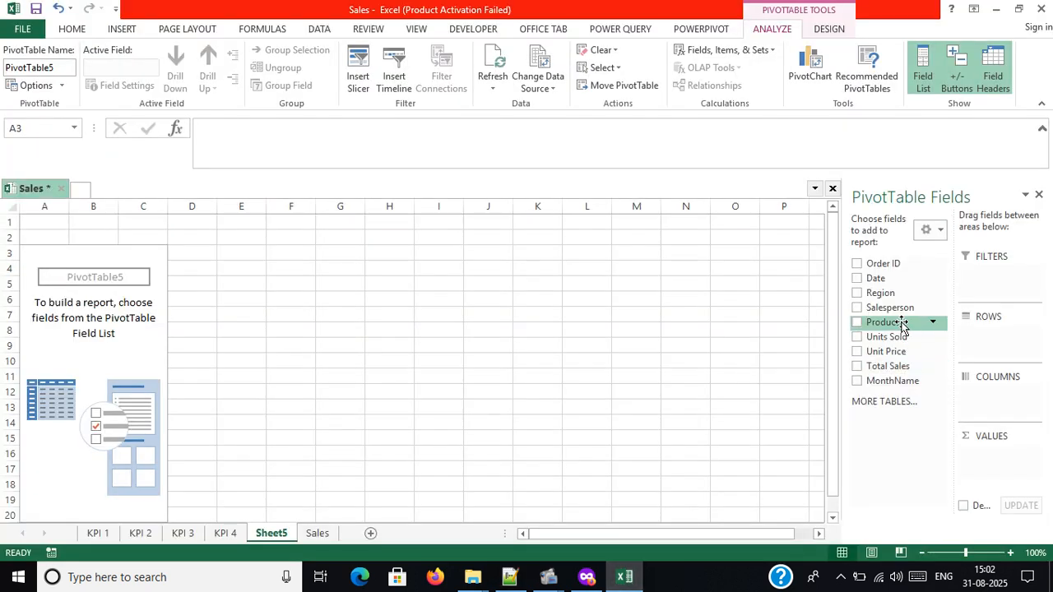
- Add Region and Product to the new PivotTable's rows and the sum of Total Sales to its values
left_click_drag(879, 300, 974, 335)
left_click_drag(900, 322, 1011, 354)
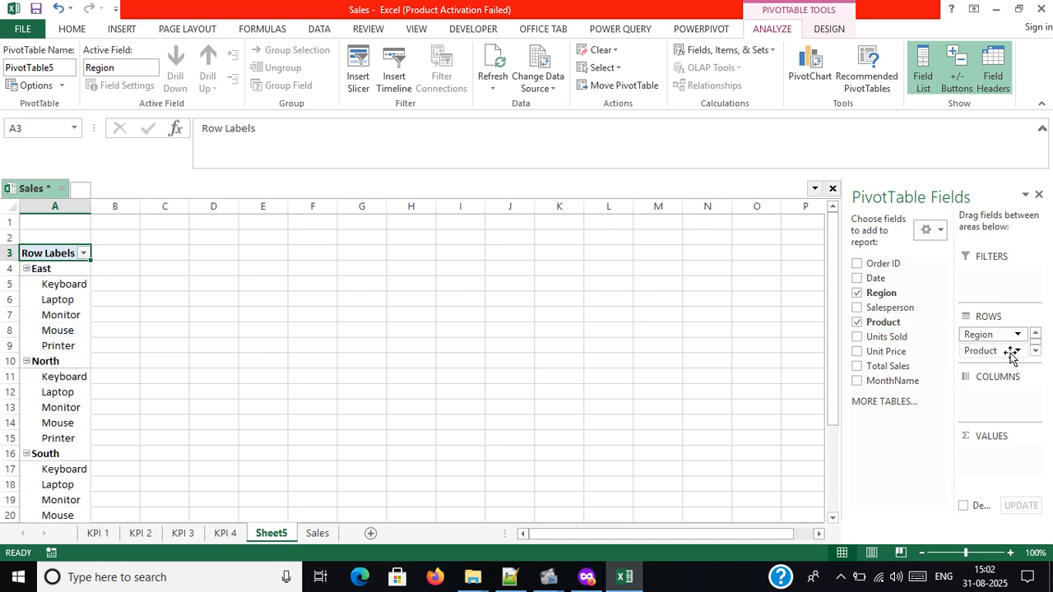
left_click_drag(894, 367, 981, 454)
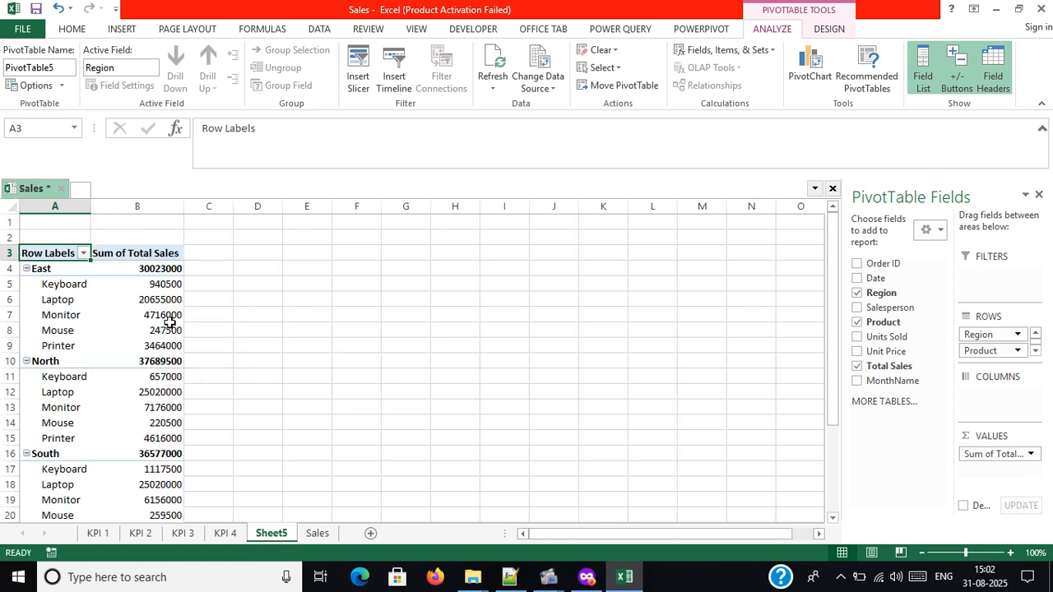
- Collapse the East group, toggle the North group, and examine the total sales of the products listed under North
left_click(26, 269)
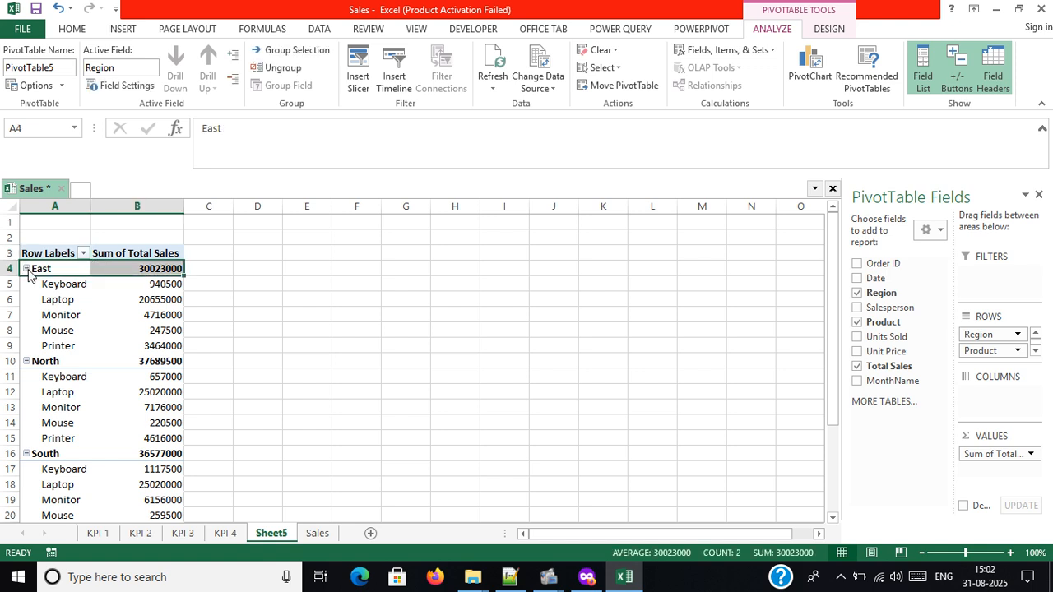
left_click(25, 268)
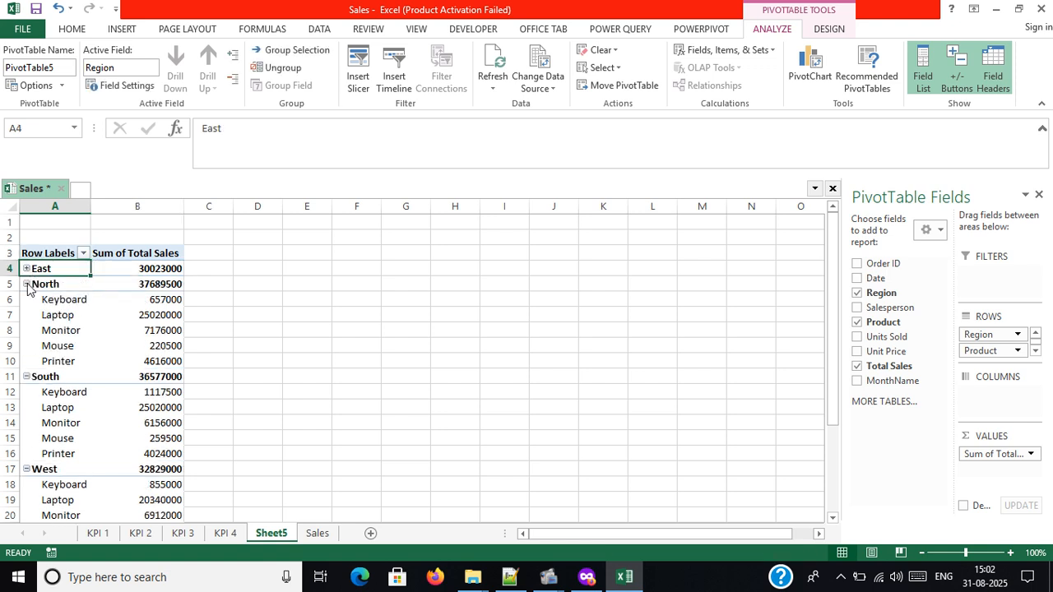
left_click(27, 285)
left_click(26, 284)
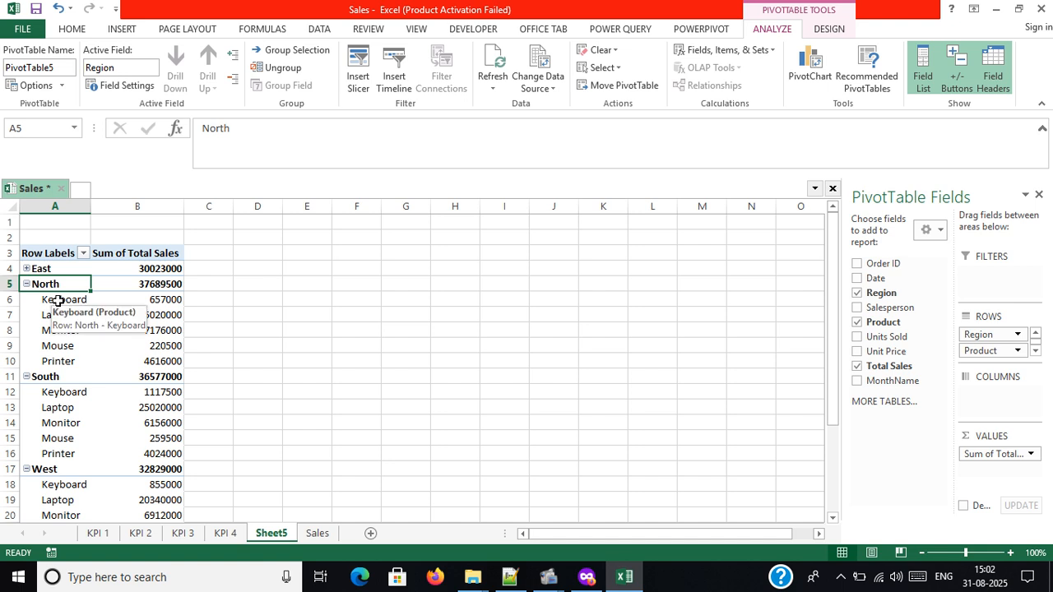
left_click(57, 301)
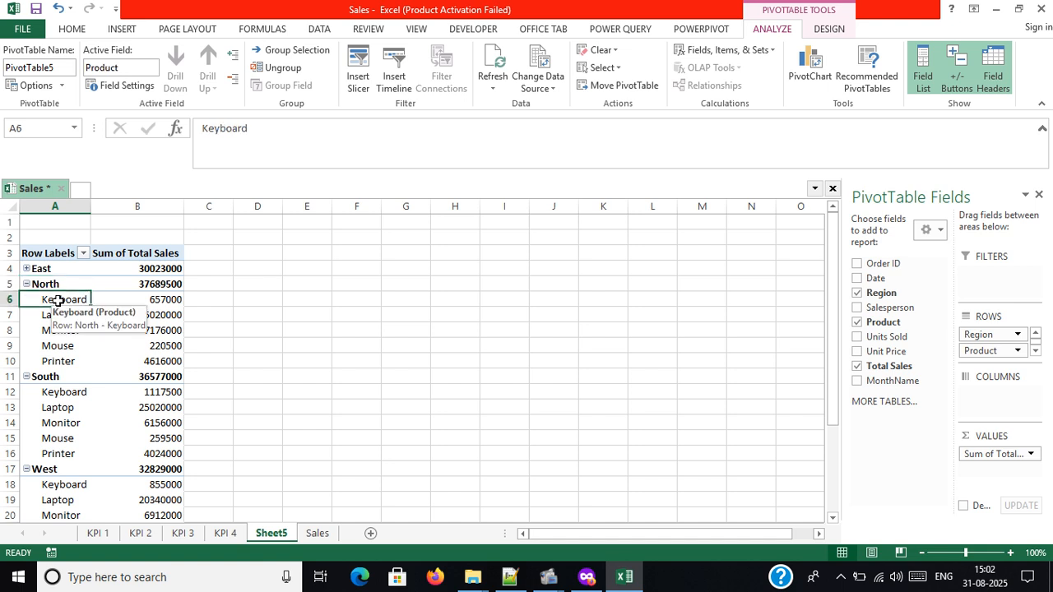
left_click(141, 298)
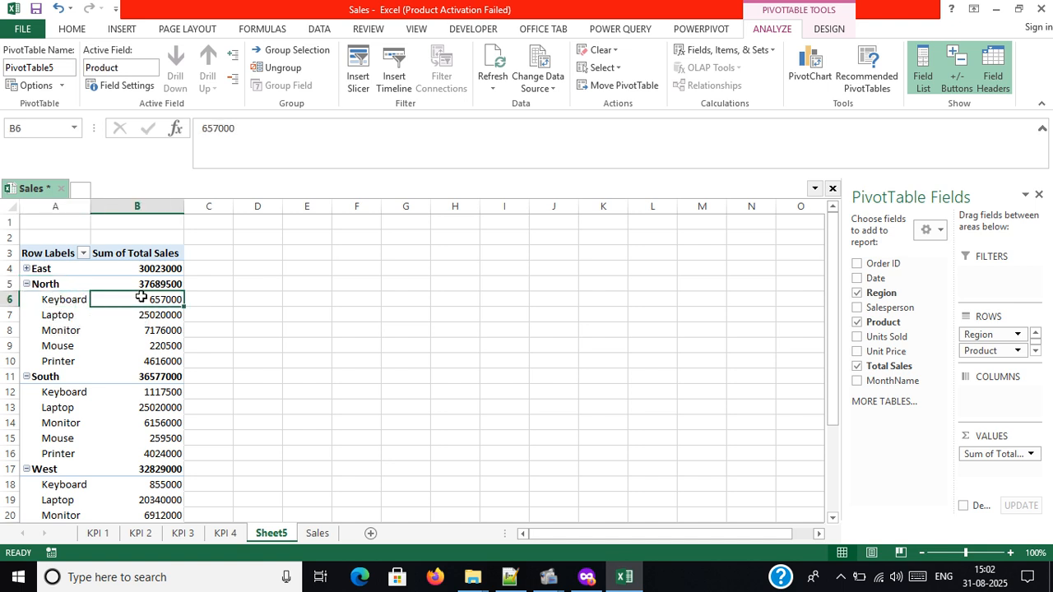
left_click(72, 318)
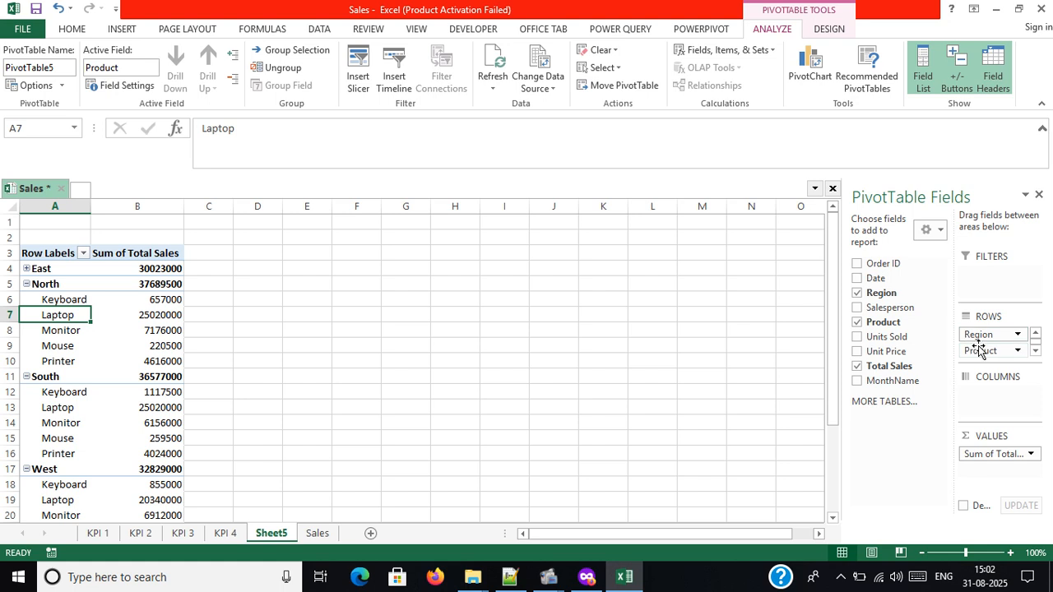
- Move the Product field from rows to columns to form a region-by-product sales matrix, and refresh the PivotTable
left_click_drag(981, 356, 994, 401)
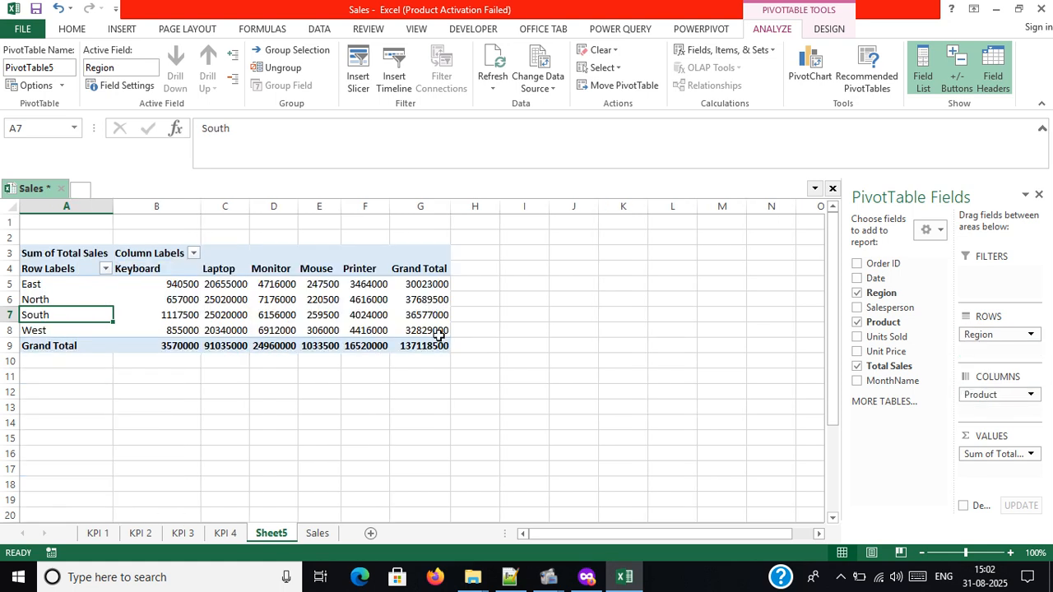
mouse_move(438, 335)
left_click(436, 257)
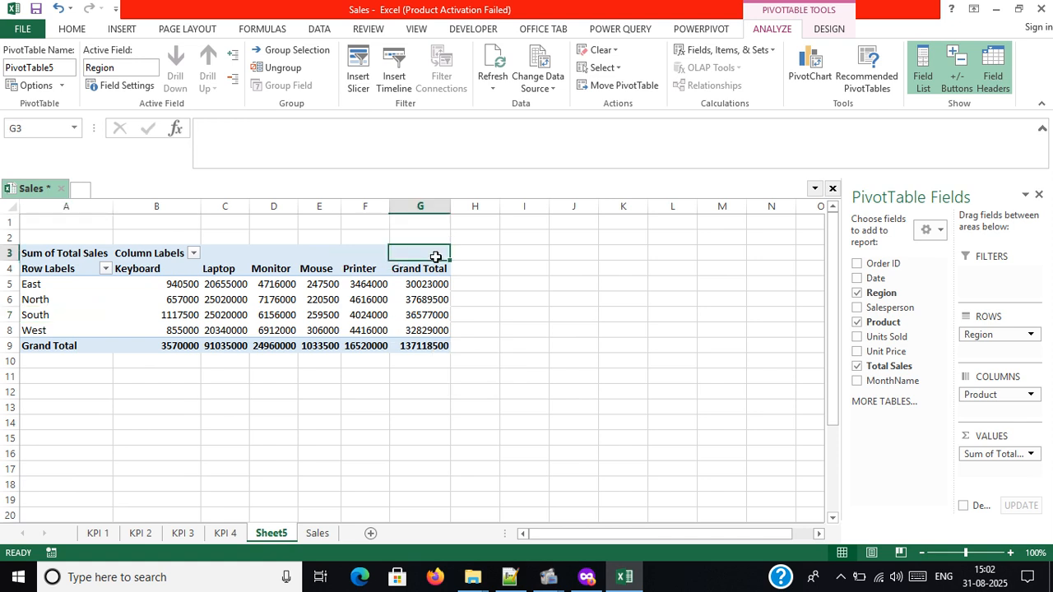
right_click(437, 261)
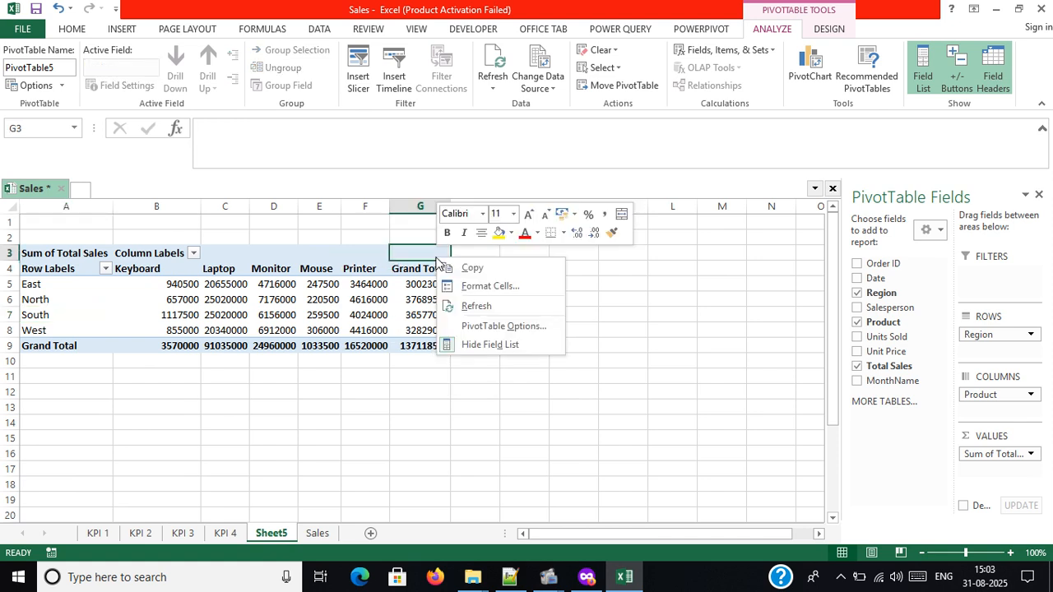
left_click(465, 305)
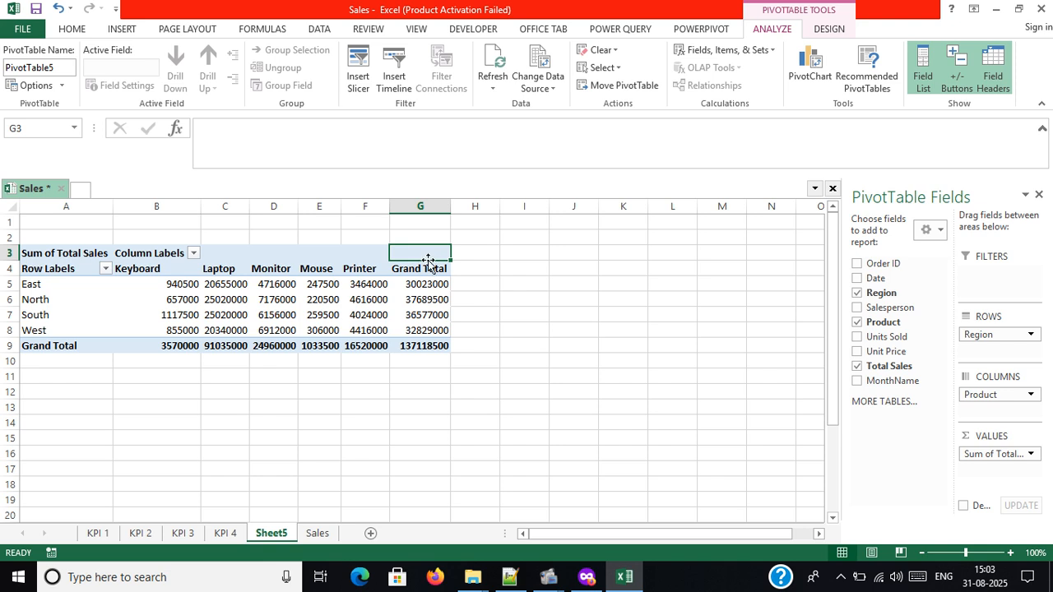
- Remove the Grand Total column and the Grand Total row from the region-by-product PivotTable
right_click(425, 273)
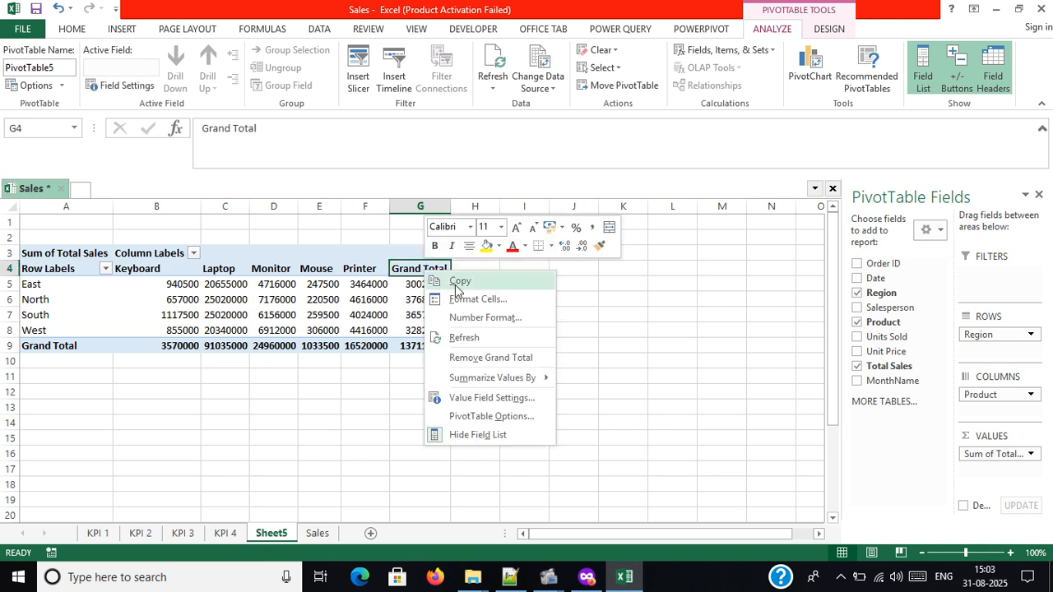
left_click(477, 358)
left_click(59, 348)
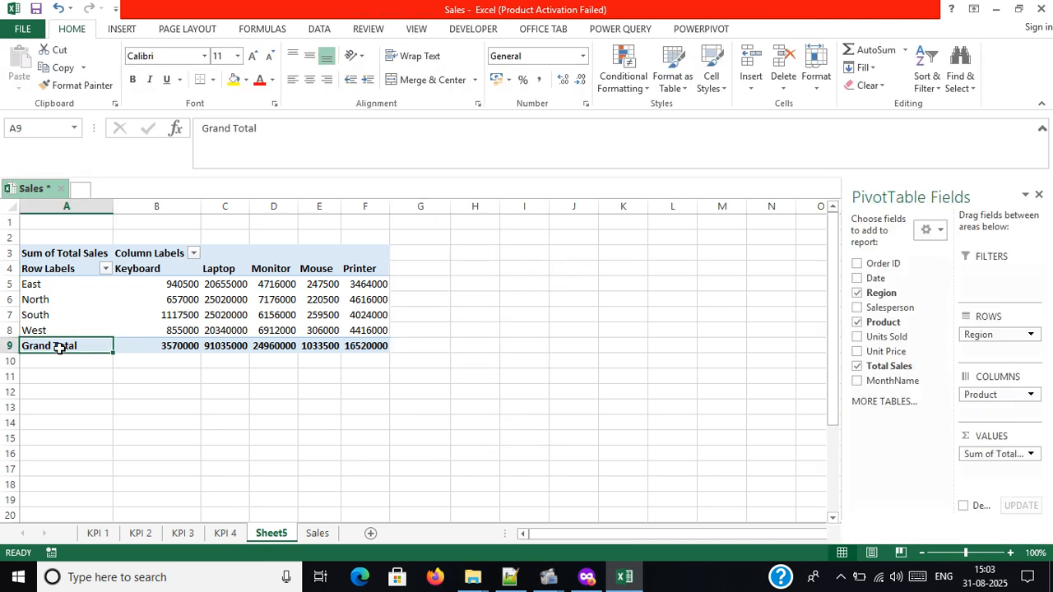
right_click(61, 350)
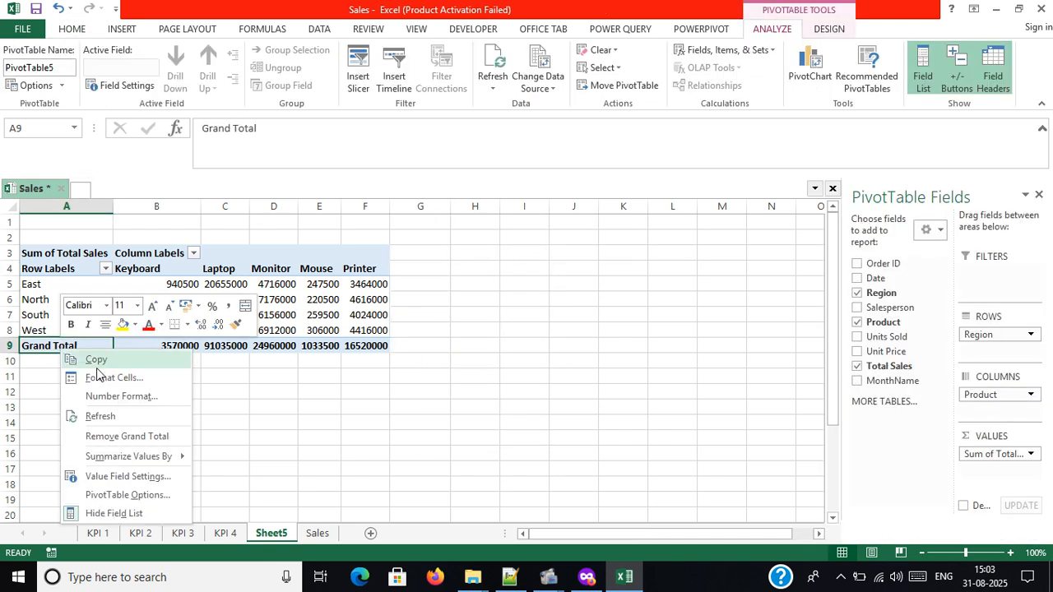
left_click(124, 438)
left_click(159, 377)
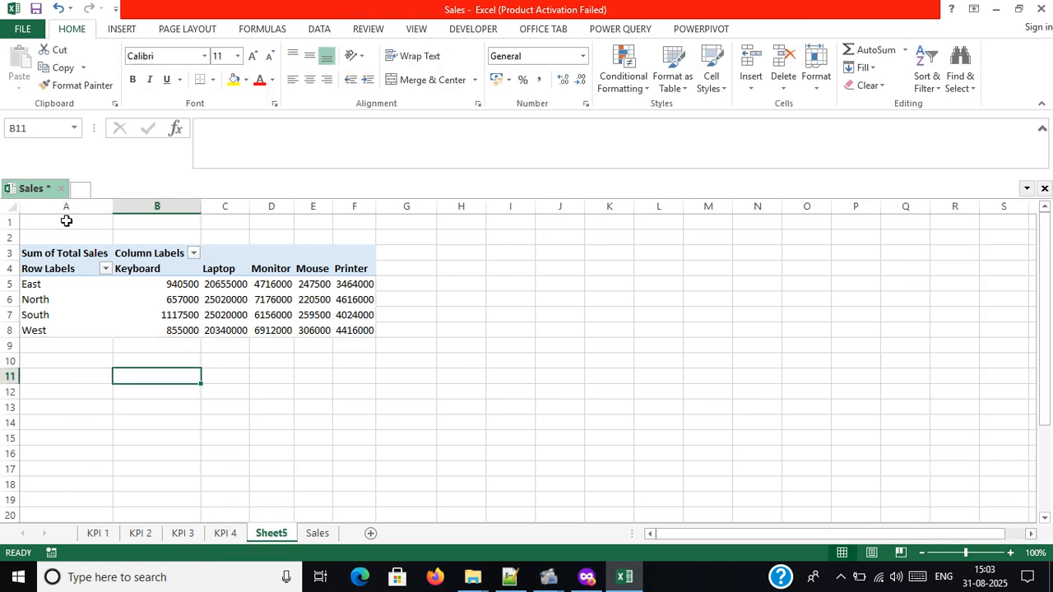
- Rename the PivotTable's Row Labels header in A4 to Region
left_click(52, 263)
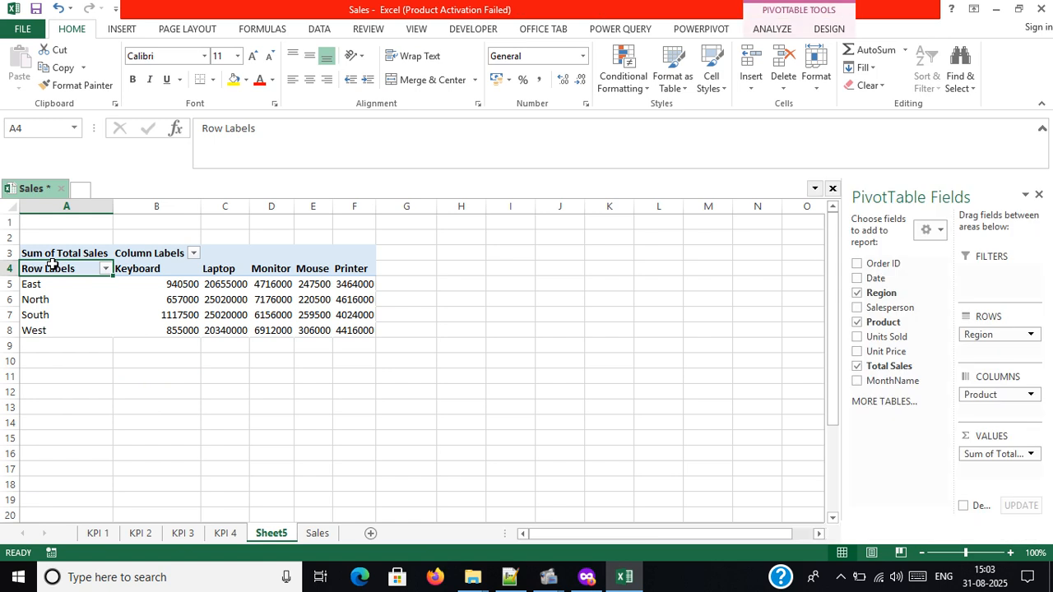
double_click(52, 265)
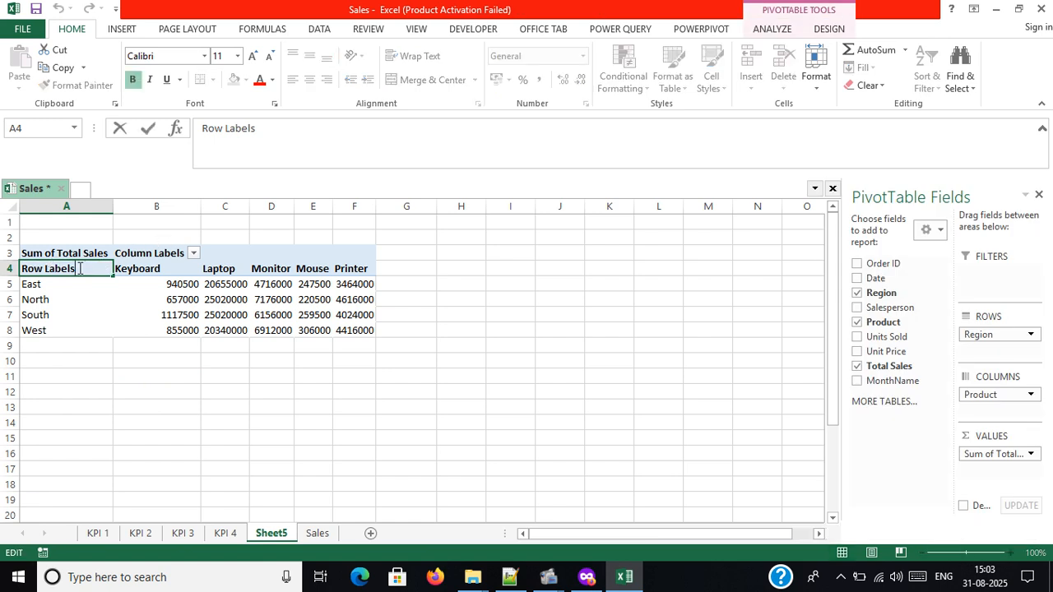
key("BackSpace")
key("BackSpace")
key("BackSpace")
key("BackSpace")
key("BackSpace")
key("BackSpace")
key("BackSpace")
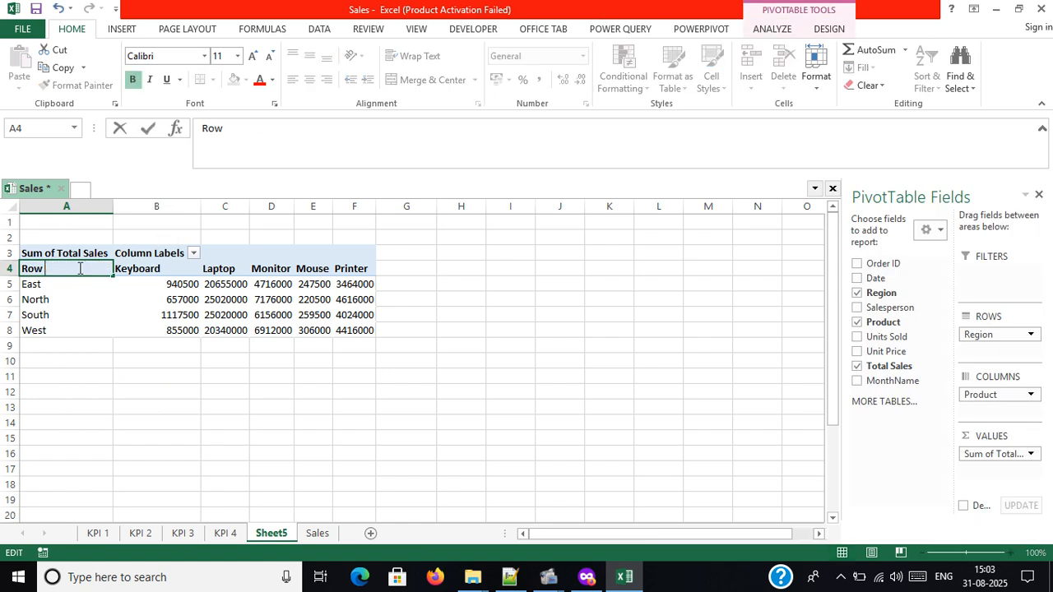
type("egion")
key("Return")
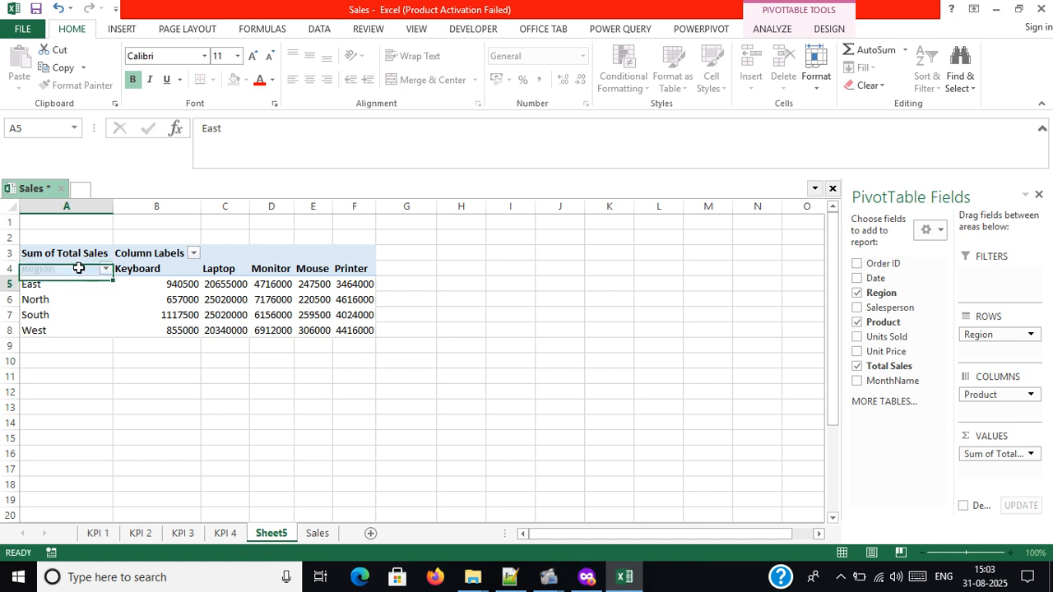
left_click(68, 396)
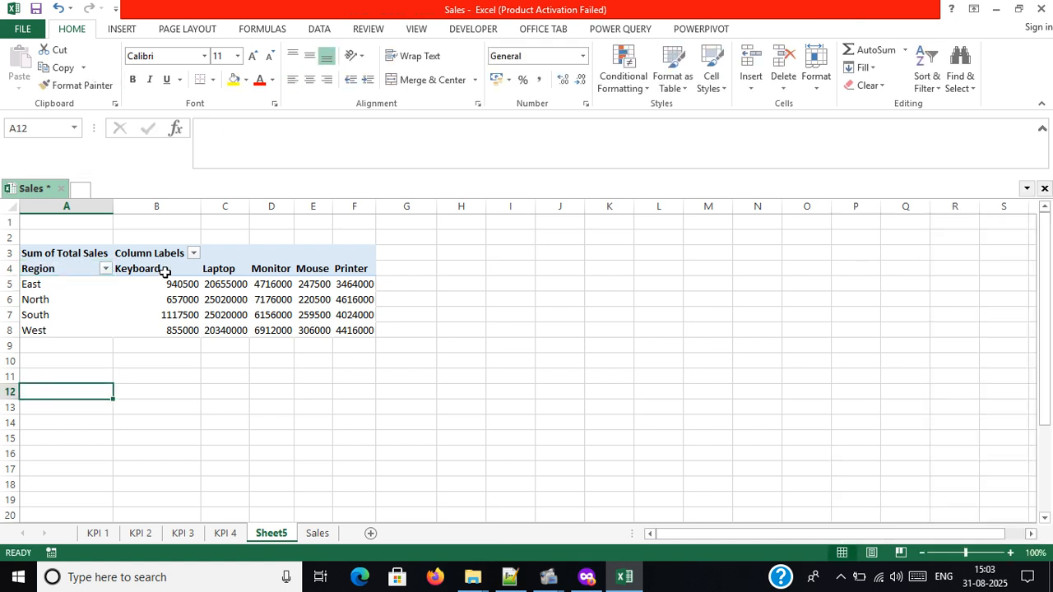
- Rename the Column Labels header in B3 to Products and select the sales matrix A4:F8
left_click(164, 271)
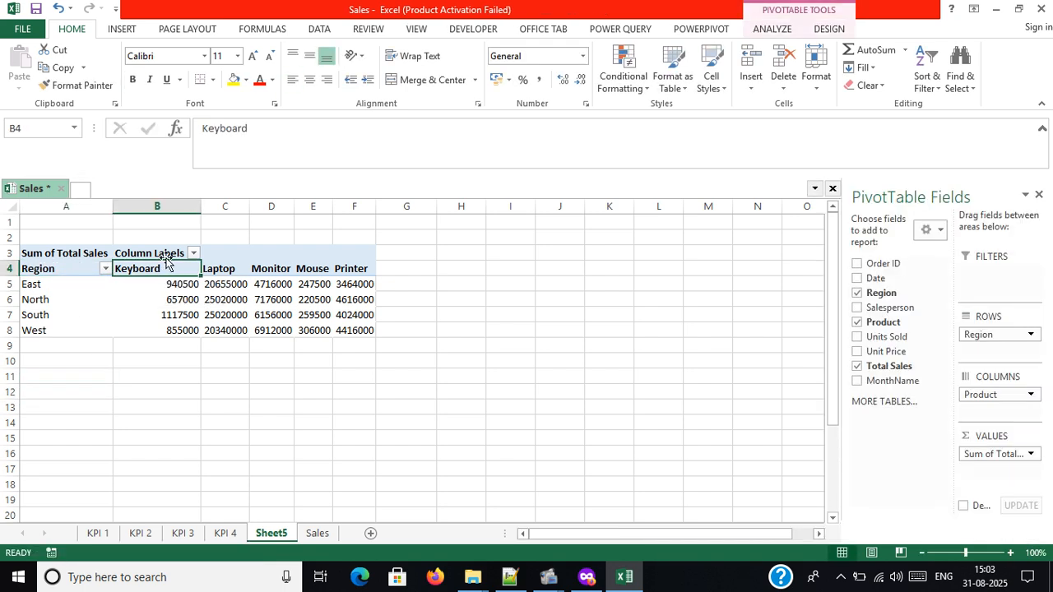
left_click(158, 253)
double_click(158, 254)
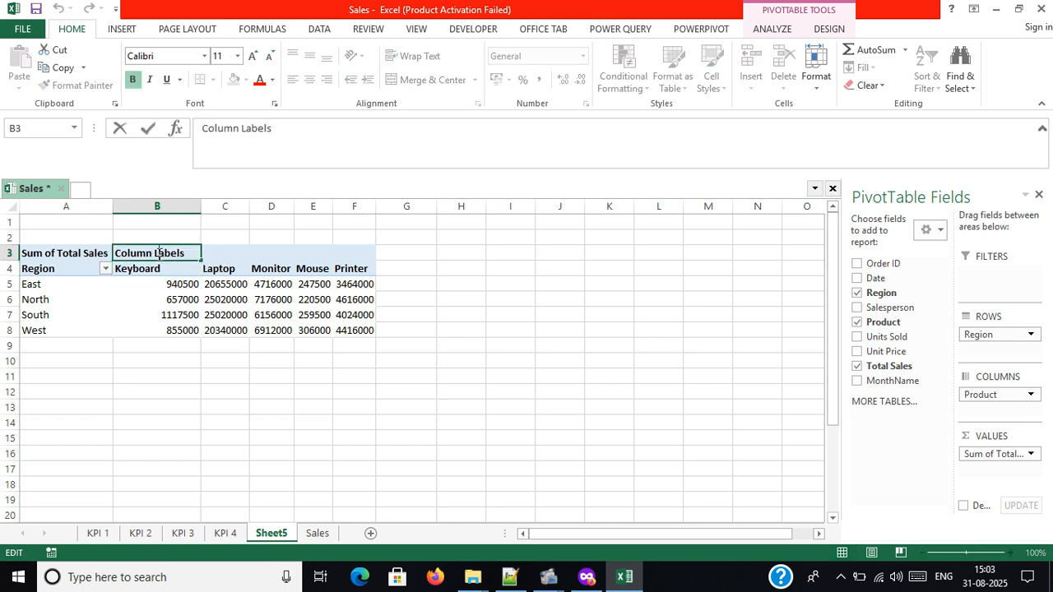
double_click(159, 252)
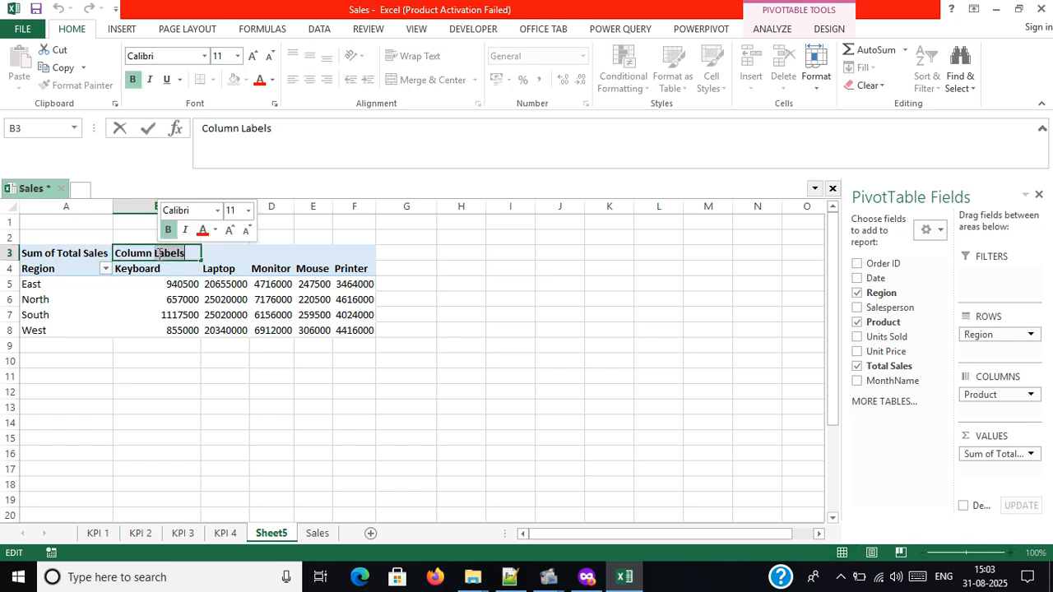
key("BackSpace")
key("BackSpace")
key("BackSpace")
key("BackSpace")
key("BackSpace")
key("BackSpace")
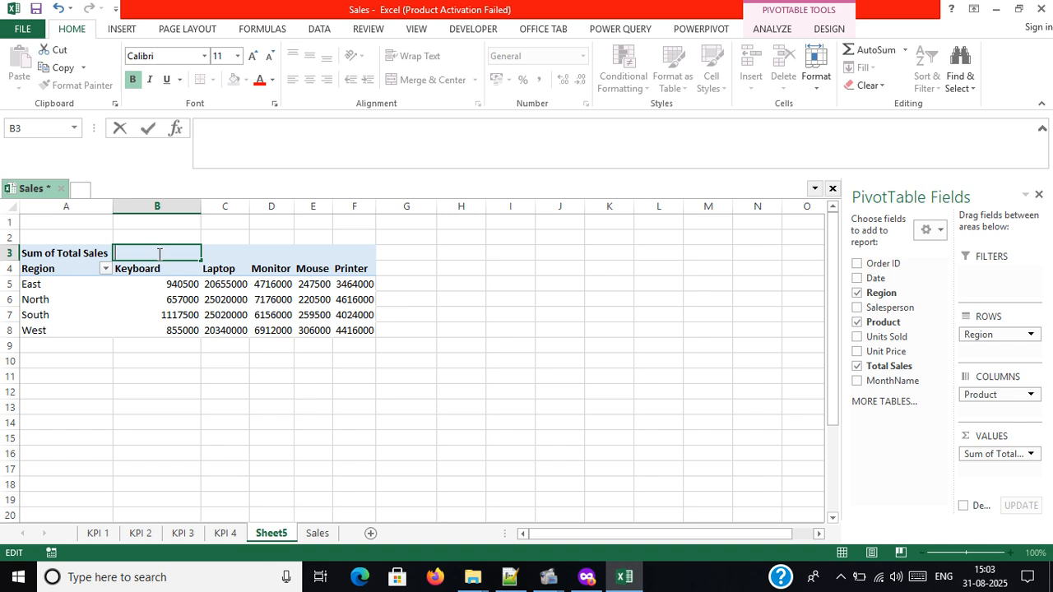
type("Products")
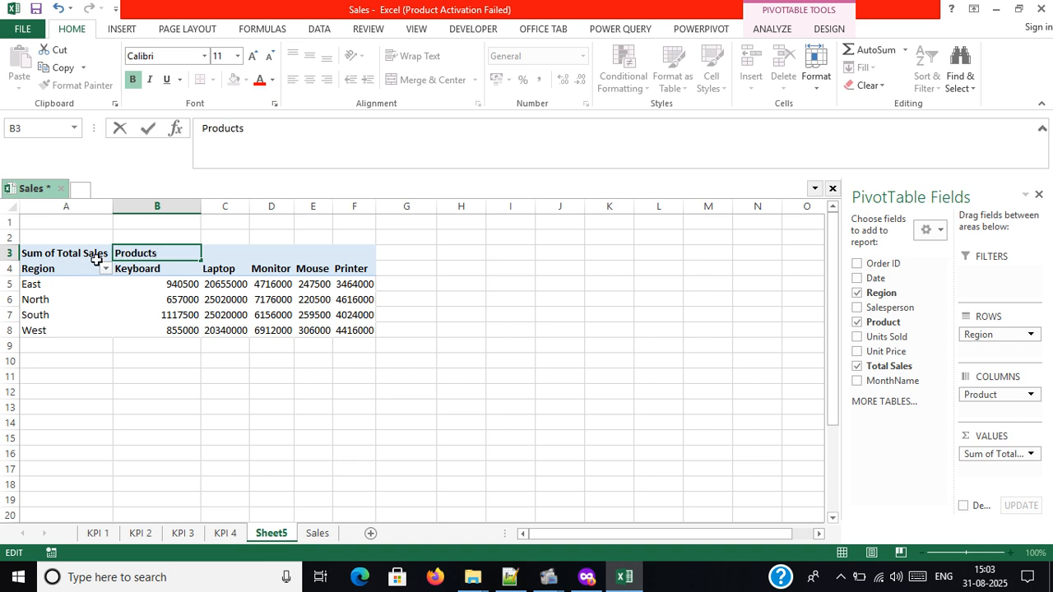
left_click(76, 254)
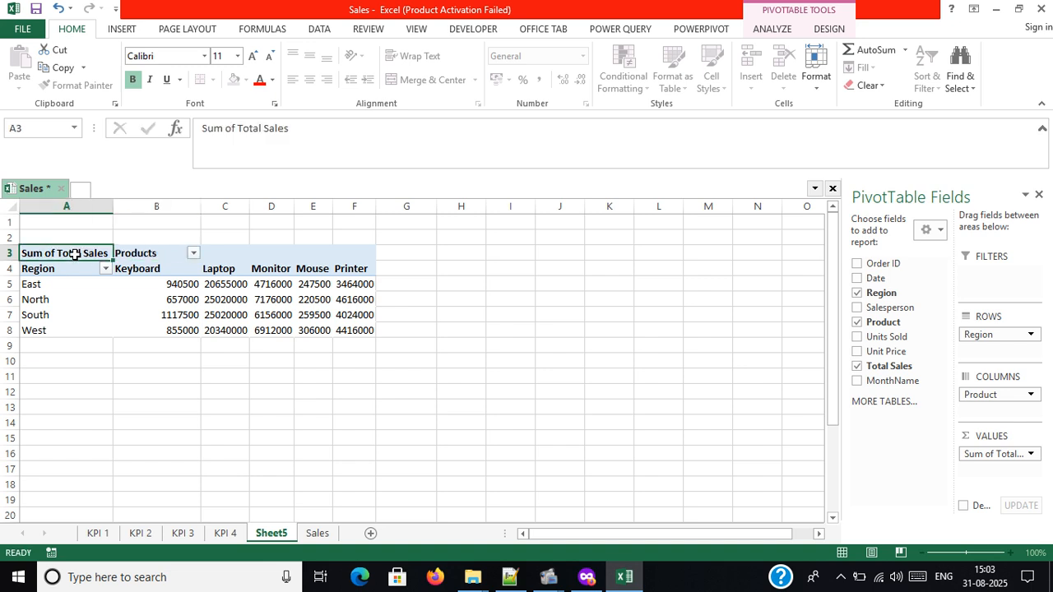
left_click(216, 385)
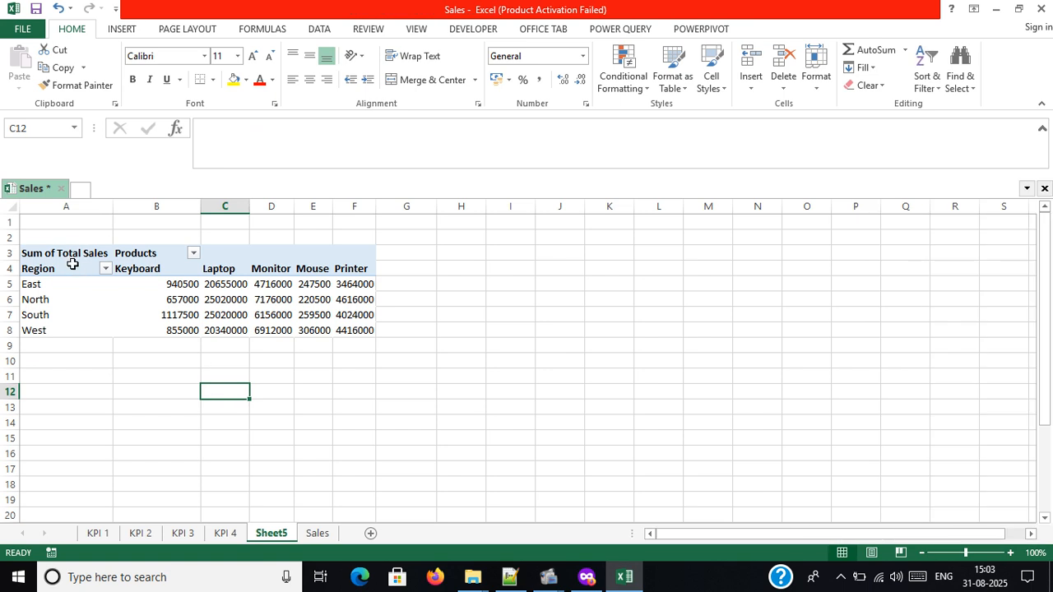
left_click_drag(73, 265, 370, 330)
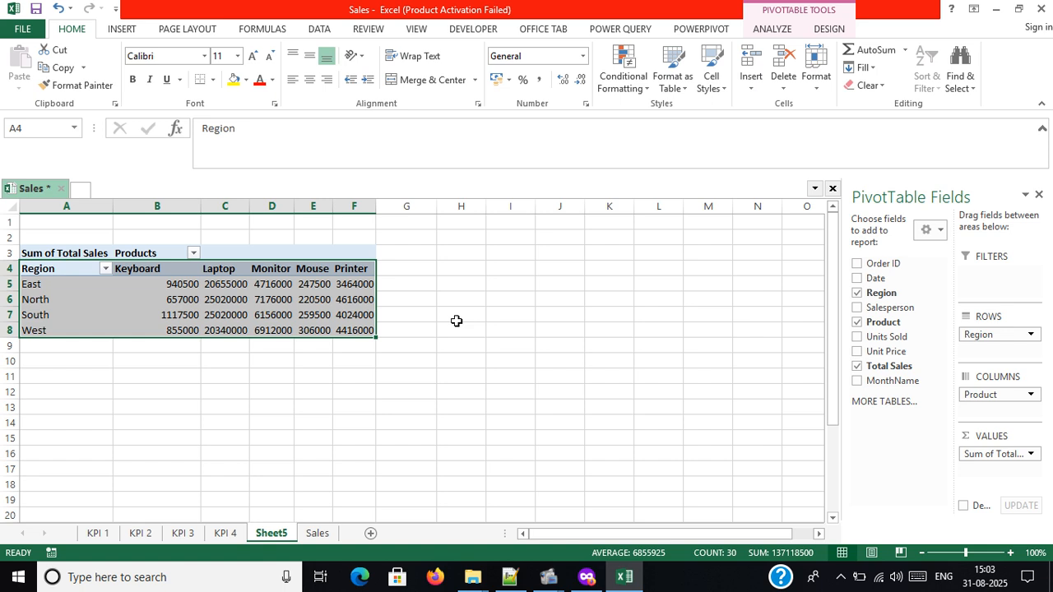
- Create another PivotTable on a new worksheet from the Sales range A1:I1001
left_click(318, 535)
left_click(116, 32)
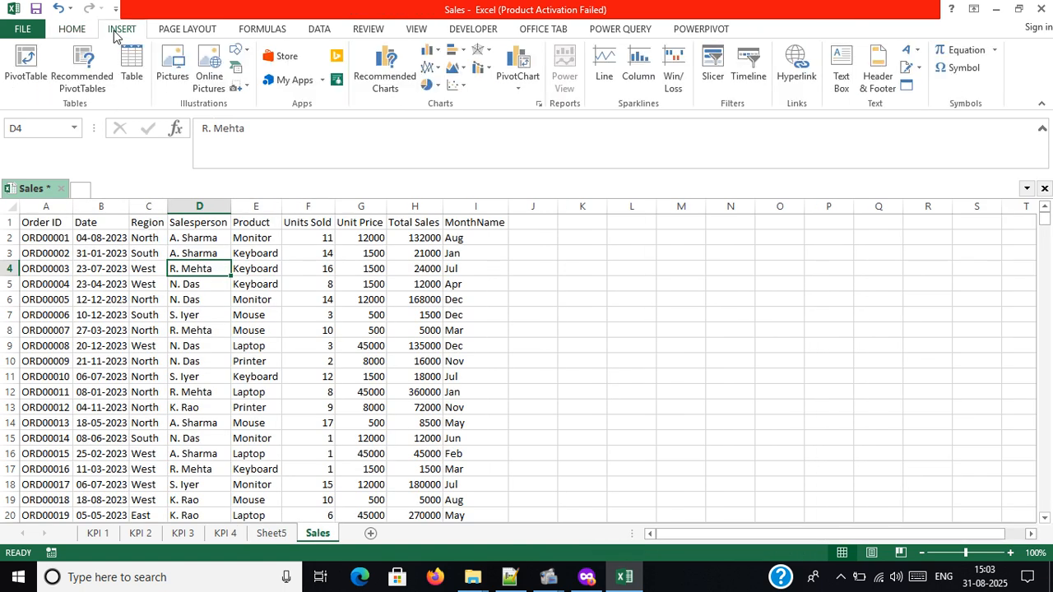
left_click(25, 65)
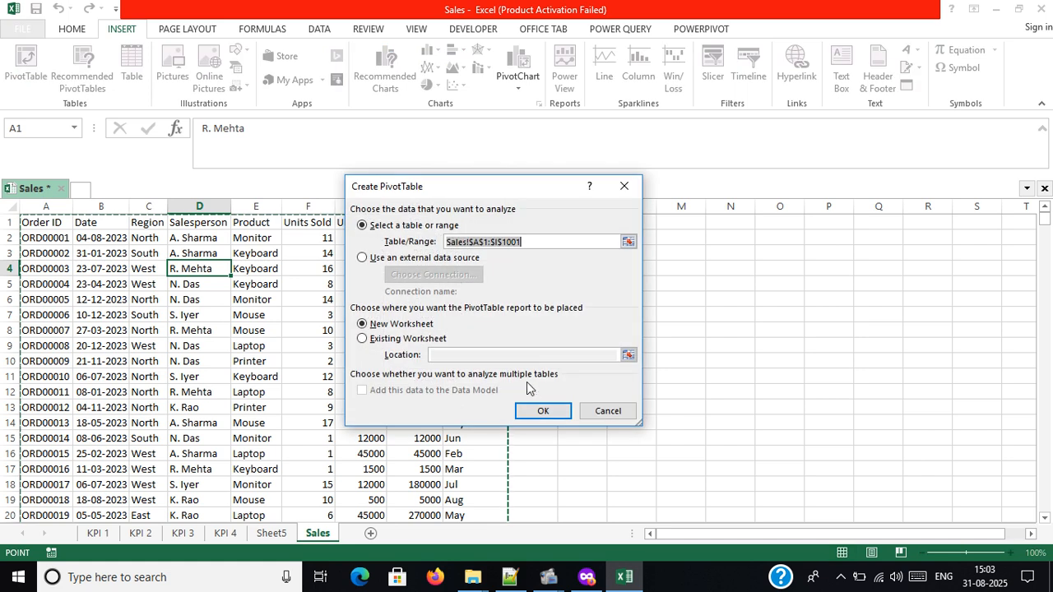
left_click(543, 411)
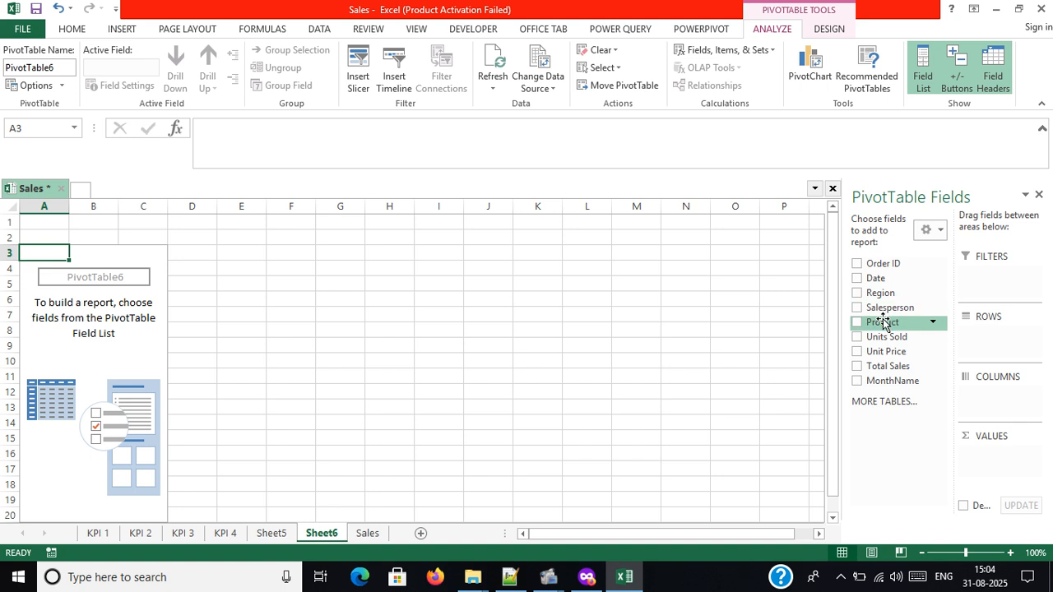
- Add Salesperson and Product to the new PivotTable's rows and the sum of Units Sold to its values
left_click_drag(883, 310, 971, 335)
left_click_drag(889, 324, 977, 355)
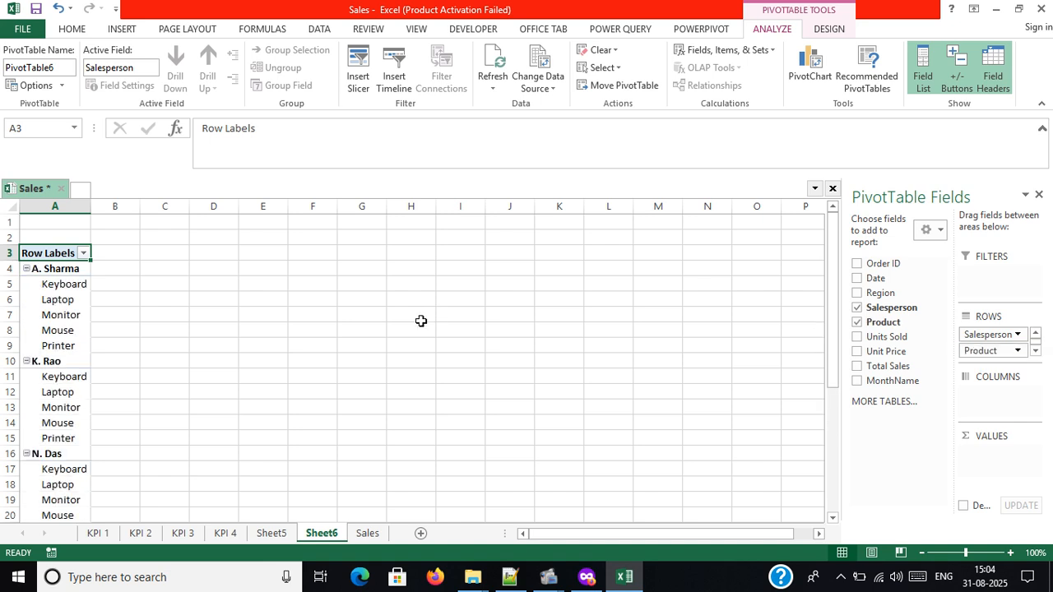
scroll(140, 415, "down", 3)
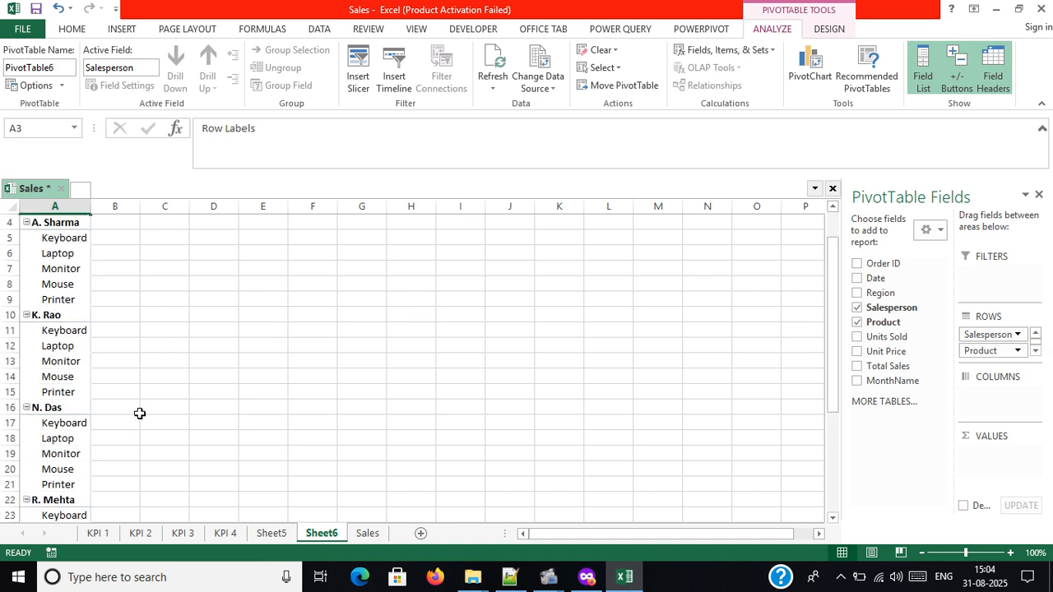
scroll(140, 414, "down", 3)
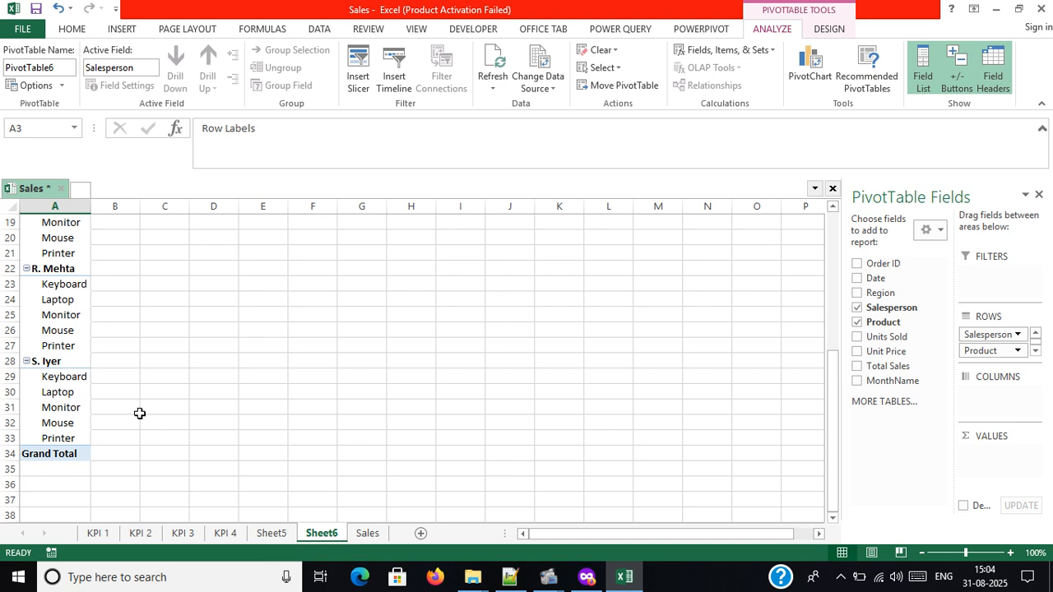
scroll(140, 413, "up", 6)
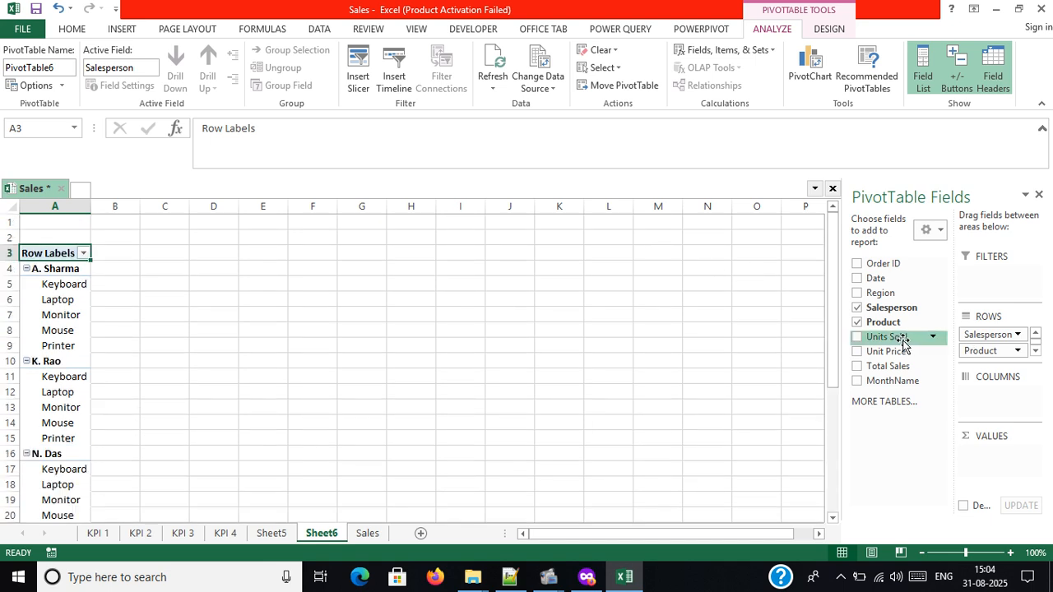
left_click_drag(893, 341, 1014, 455)
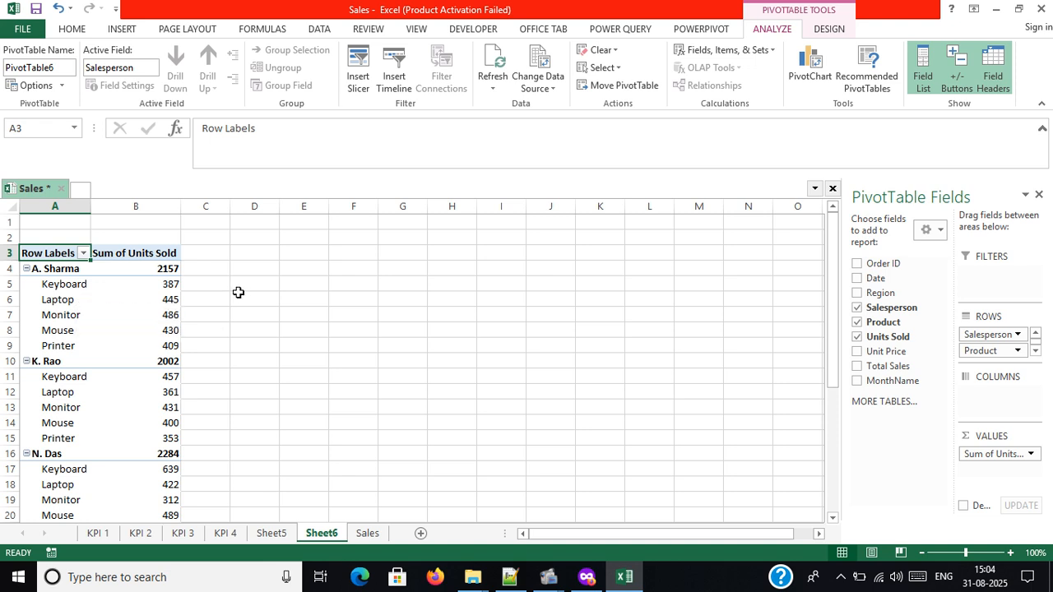
- Examine the units sold of each product under every salesperson to compare their best-selling products
left_click(175, 379)
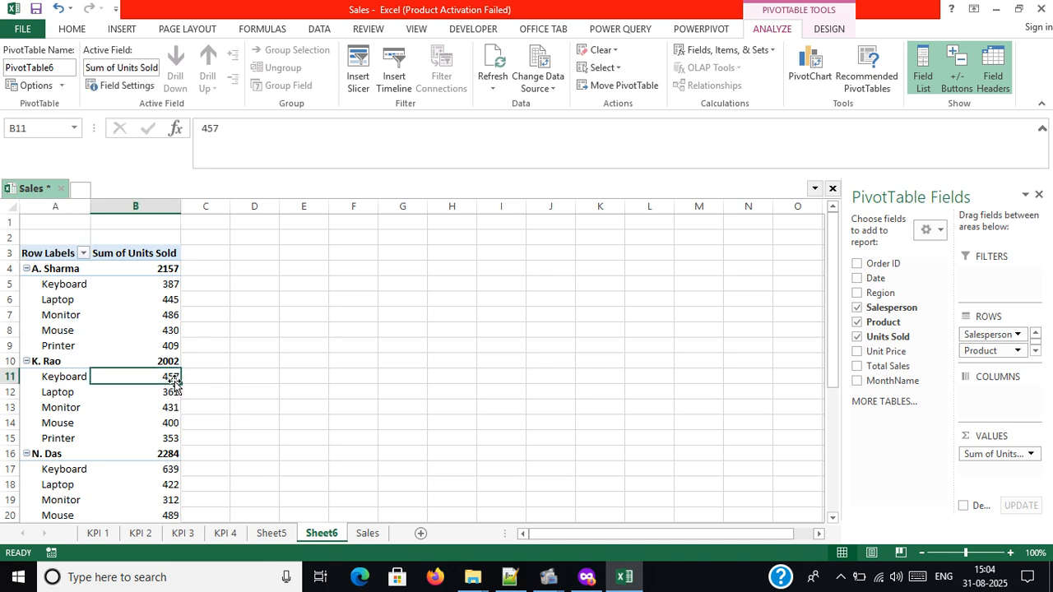
scroll(174, 379, "down", 5)
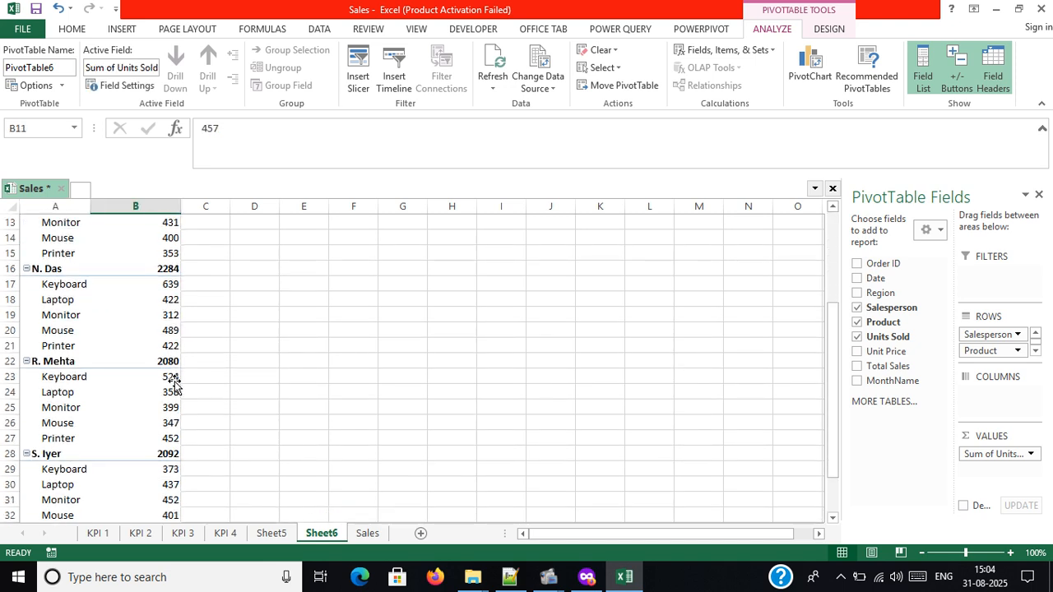
scroll(174, 381, "down", 1)
scroll(174, 381, "up", 2)
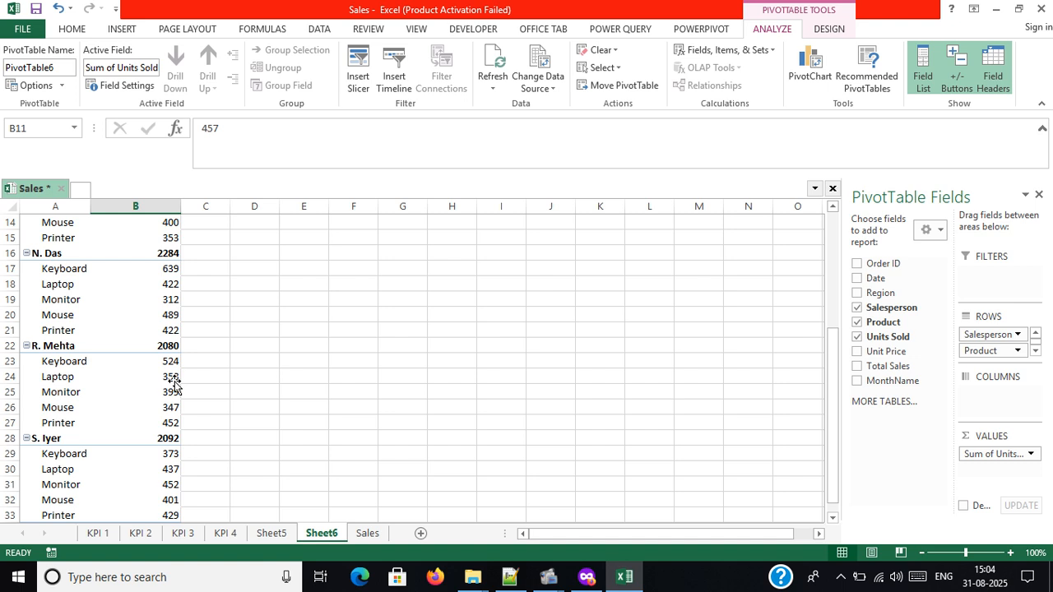
left_click(167, 272)
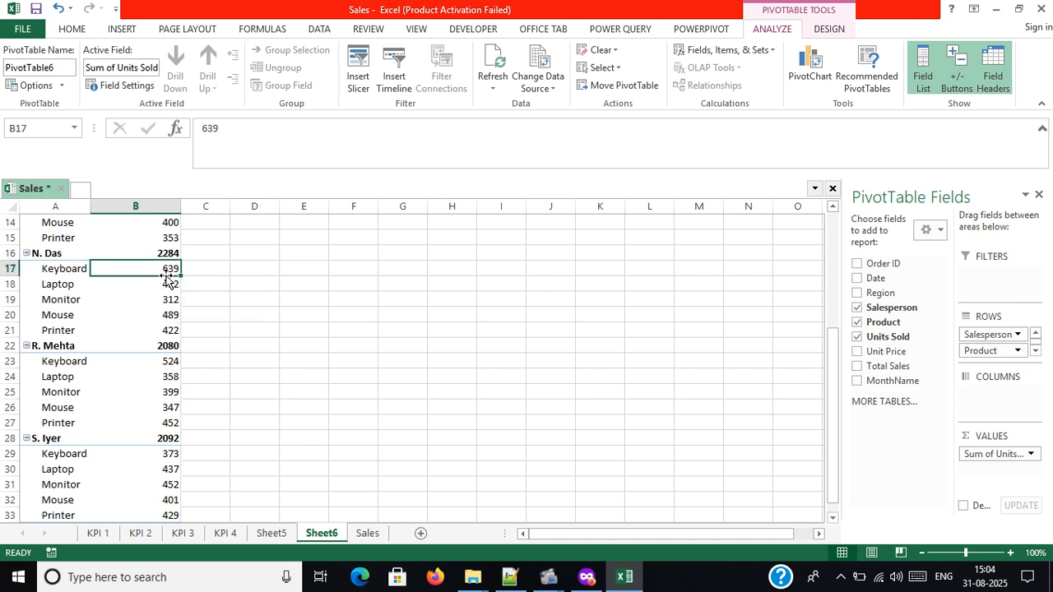
scroll(167, 280, "up", 5)
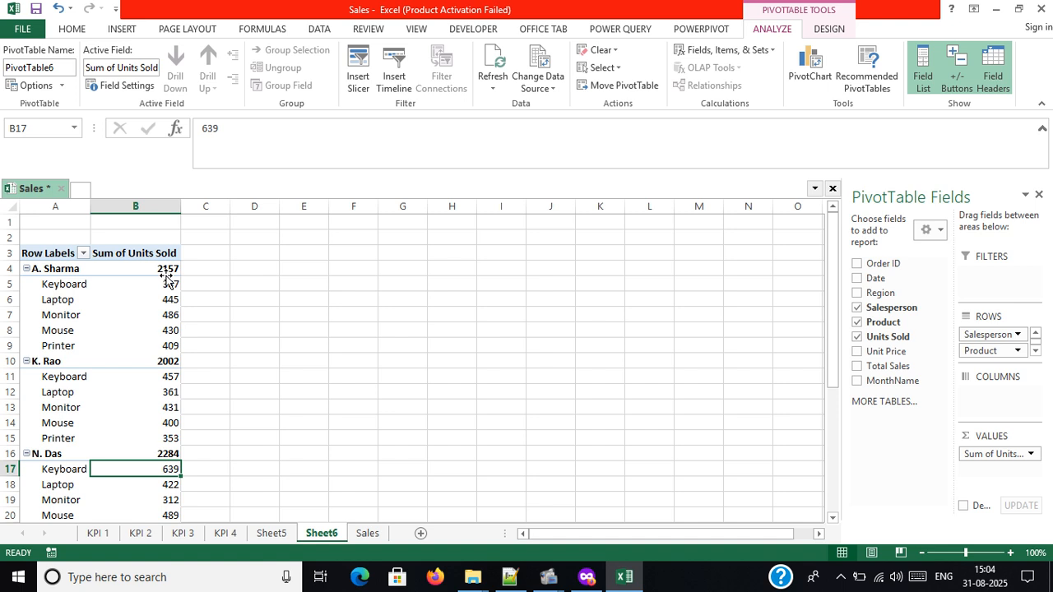
left_click(354, 299)
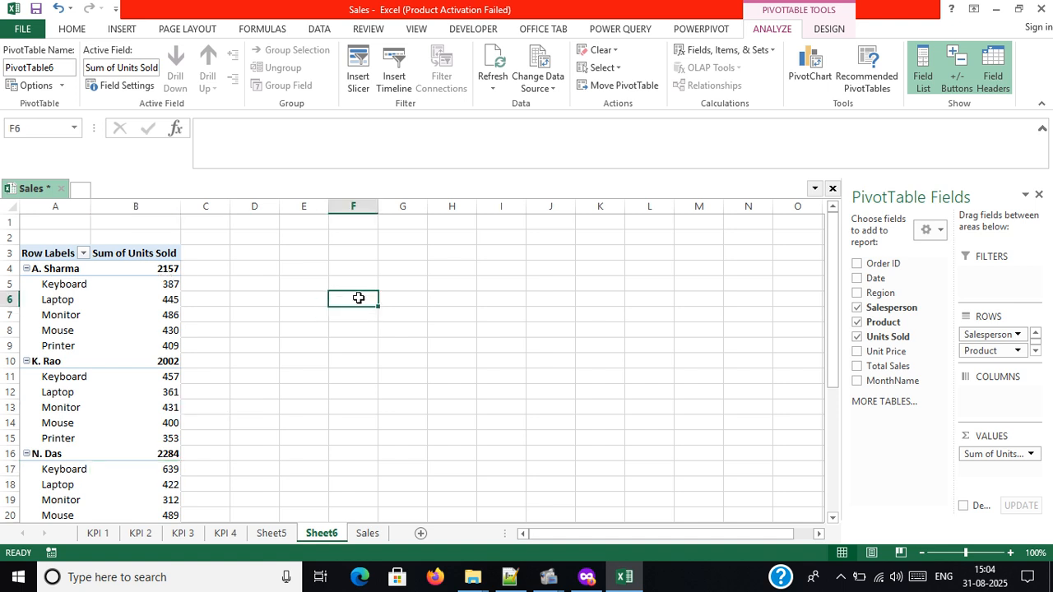
left_click(94, 327)
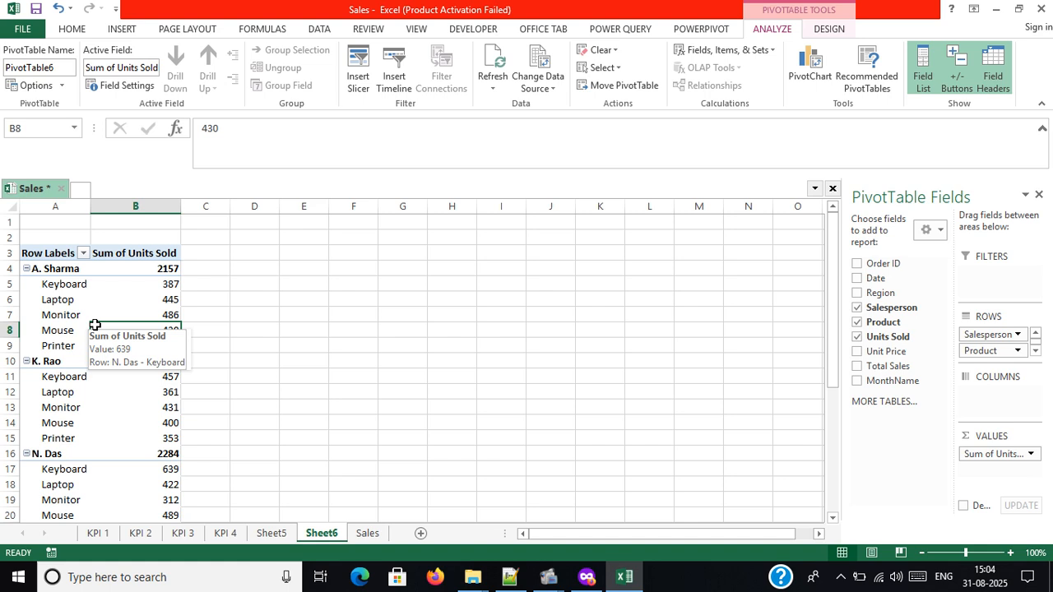